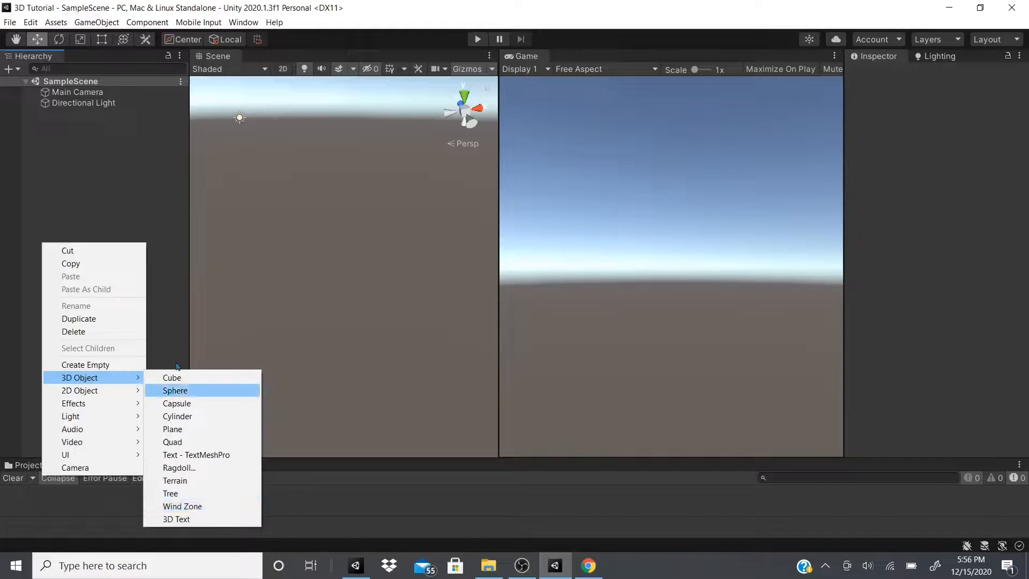
Add a terrain to the scene and move the Main Camera along the X axis to about 76
{"action": "left_click", "coordinate": [180, 481]}
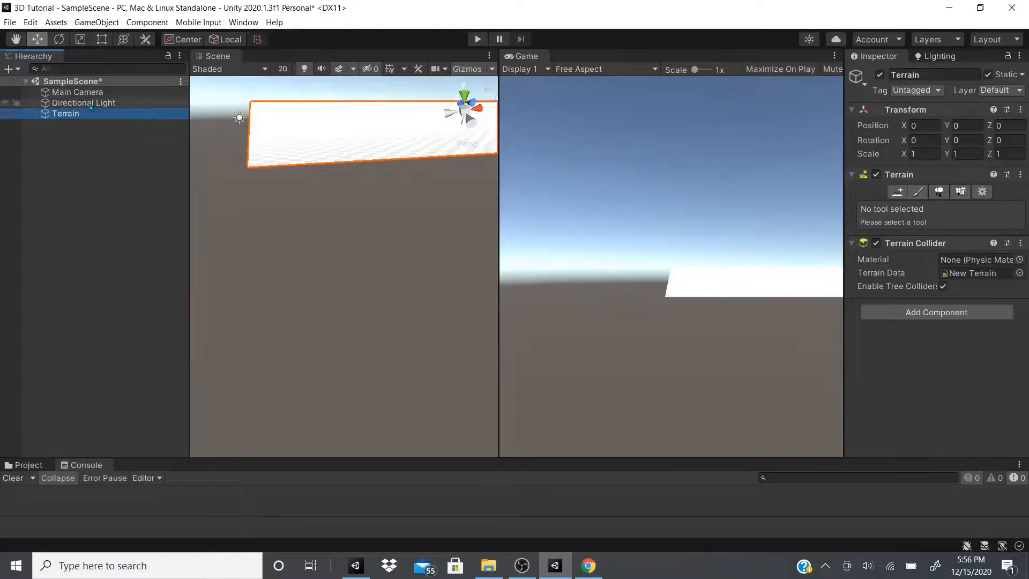
{"action": "double_click", "coordinate": [83, 92]}
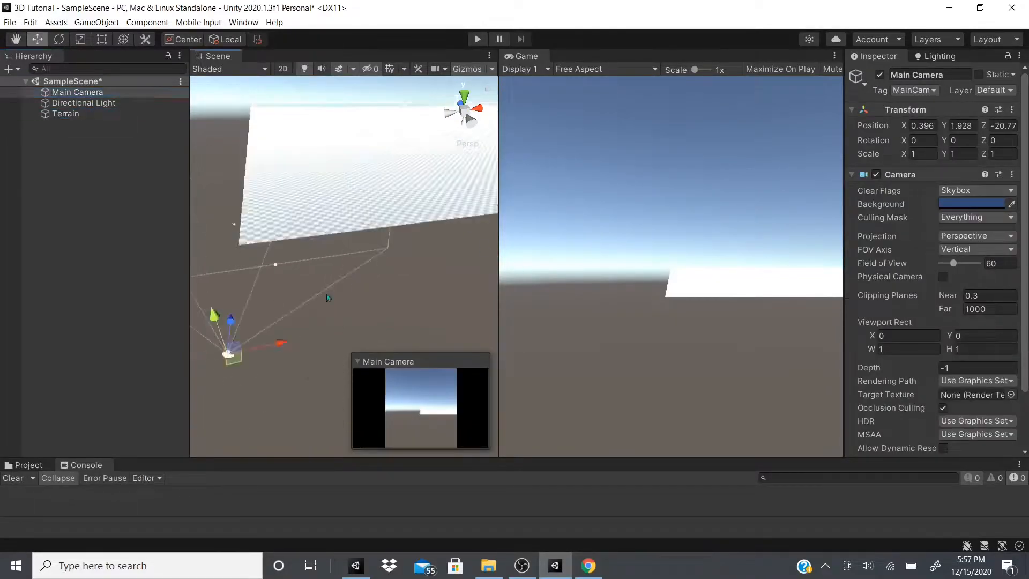
{"action": "left_click_drag", "start_coordinate": [281, 341], "coordinate": [576, 169]}
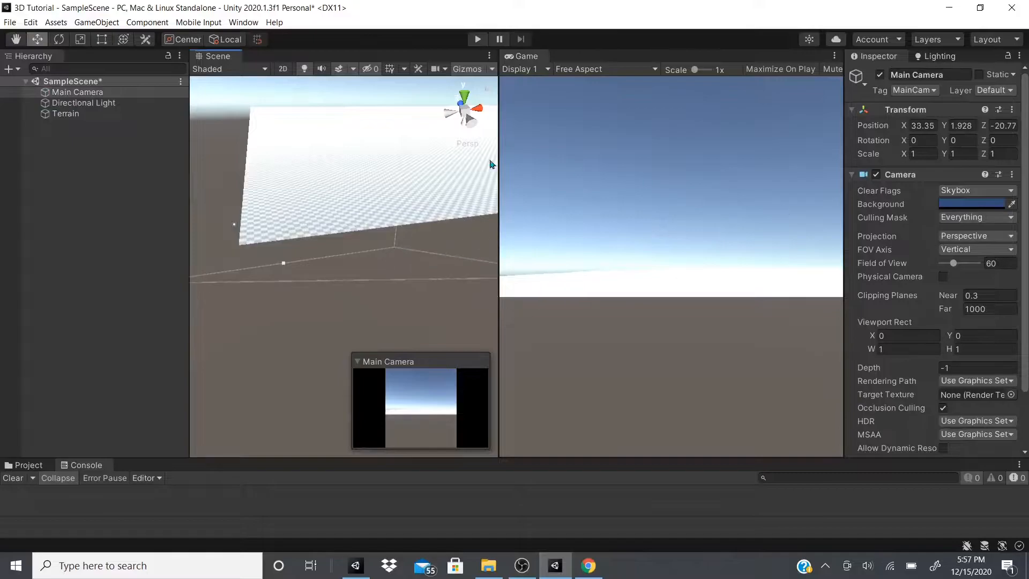
{"action": "key", "text": "f"}
{"action": "left_click_drag", "start_coordinate": [321, 347], "coordinate": [776, 273]}
{"action": "scroll", "coordinate": [231, 112], "scroll_direction": "down", "scroll_amount": 2}
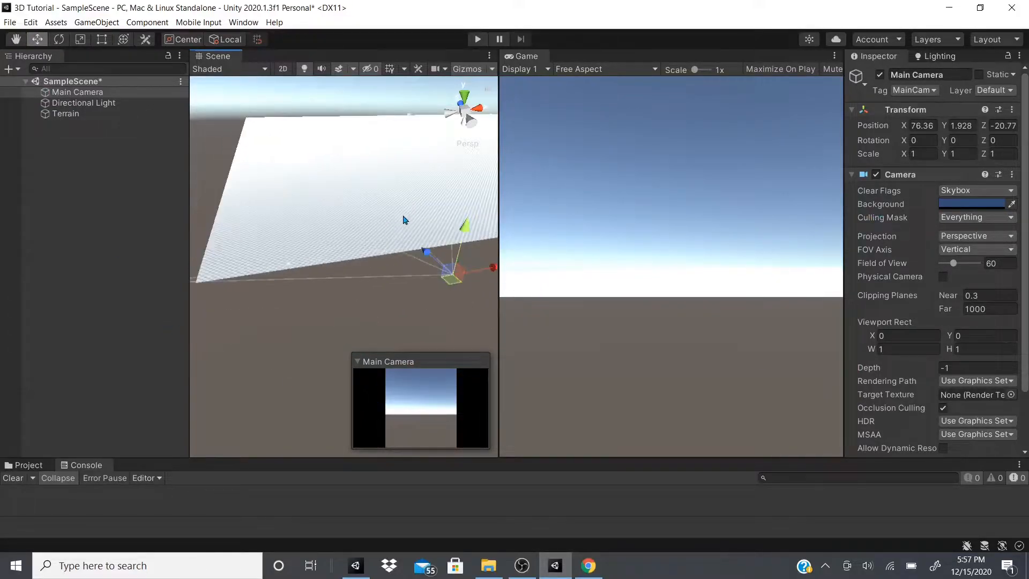
Reposition the Main Camera above the terrain at about X 556.3, Y 50, Z 76
{"action": "scroll", "coordinate": [922, 278], "scroll_direction": "down", "scroll_amount": 5}
{"action": "scroll", "coordinate": [670, 257], "scroll_direction": "up", "scroll_amount": 1}
{"action": "scroll", "coordinate": [353, 251], "scroll_direction": "down", "scroll_amount": 2}
{"action": "scroll", "coordinate": [735, 260], "scroll_direction": "down", "scroll_amount": 1}
{"action": "scroll", "coordinate": [299, 165], "scroll_direction": "down", "scroll_amount": 2}
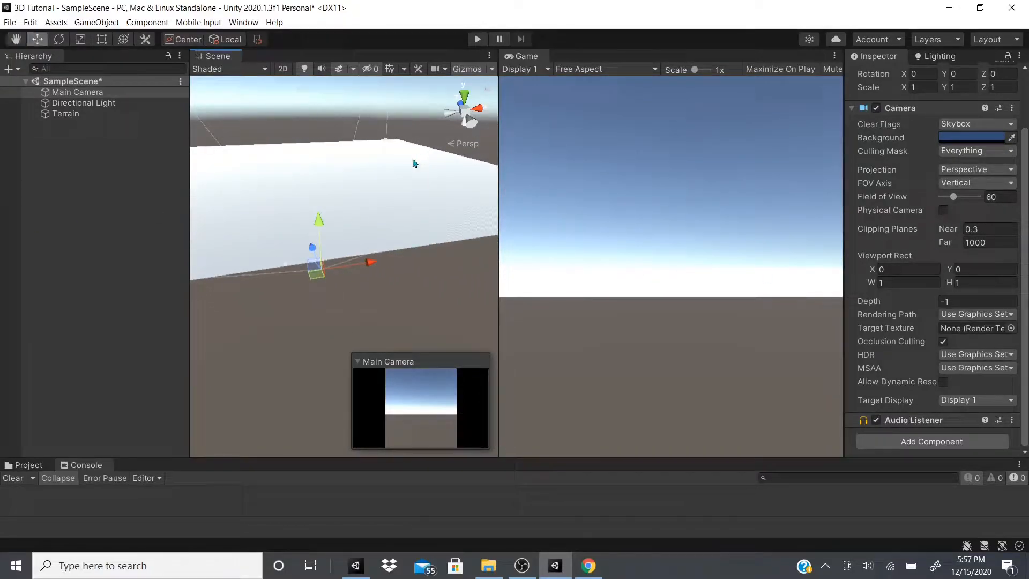
{"action": "middle_click_drag", "start_coordinate": [345, 248], "coordinate": [476, 244]}
{"action": "left_click_drag", "start_coordinate": [449, 193], "coordinate": [416, 170]}
{"action": "scroll", "coordinate": [923, 125], "scroll_direction": "up", "scroll_amount": 3}
Tilt the Main Camera to an X rotation of about 10.26 and widen the Game view
{"action": "left_click", "coordinate": [918, 141]}
{"action": "type", "text": "1.57"}
{"action": "left_click_drag", "start_coordinate": [914, 142], "coordinate": [109, 160]}
{"action": "left_click_drag", "start_coordinate": [497, 252], "coordinate": [434, 239]}
{"action": "left_click_drag", "start_coordinate": [189, 252], "coordinate": [135, 250]}
Add a tree object to the scene and move it onto the terrain at about X 541, Z 473
{"action": "right_click", "coordinate": [31, 176]}
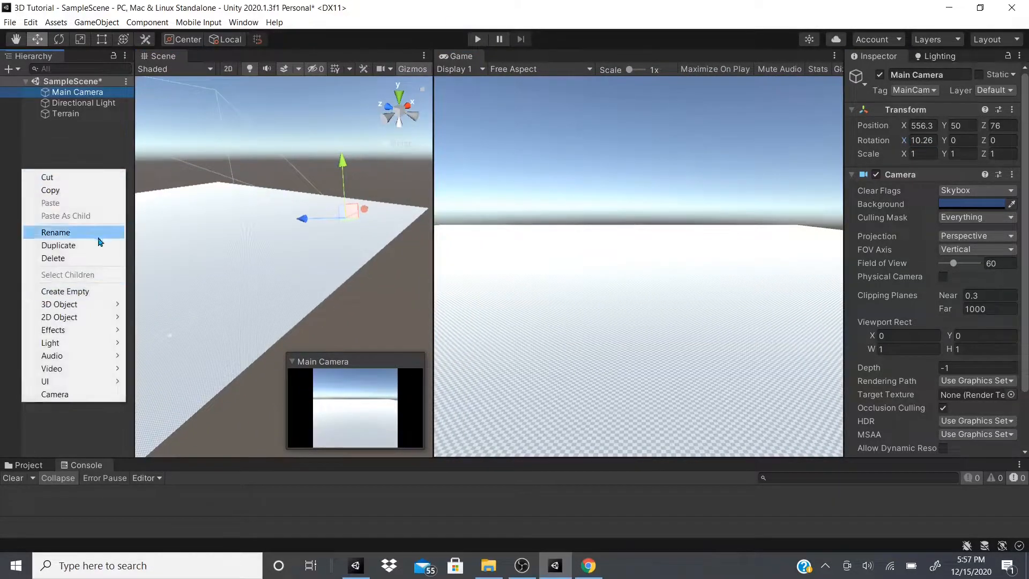
{"action": "mouse_move", "coordinate": [80, 303]}
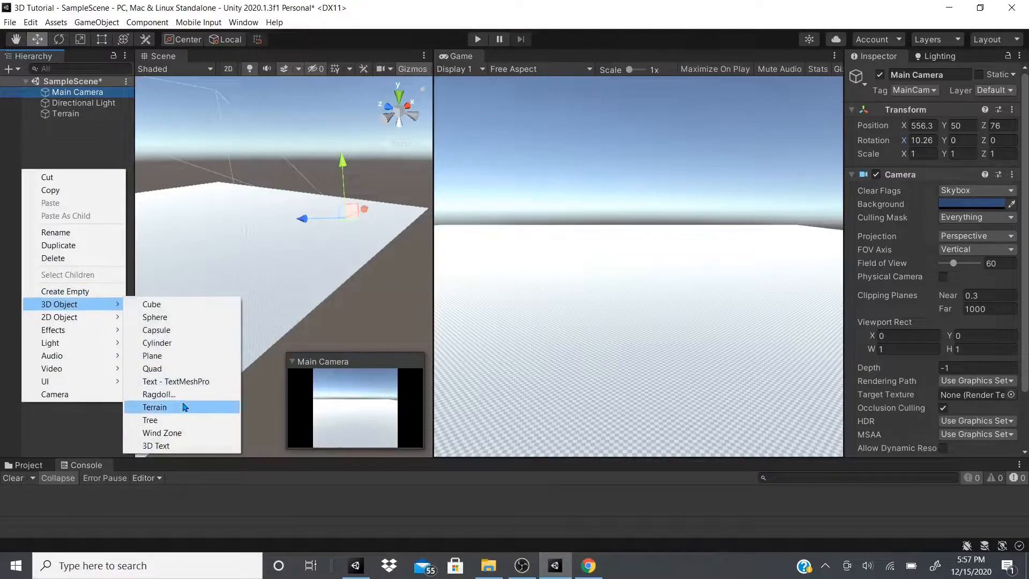
{"action": "left_click", "coordinate": [176, 421]}
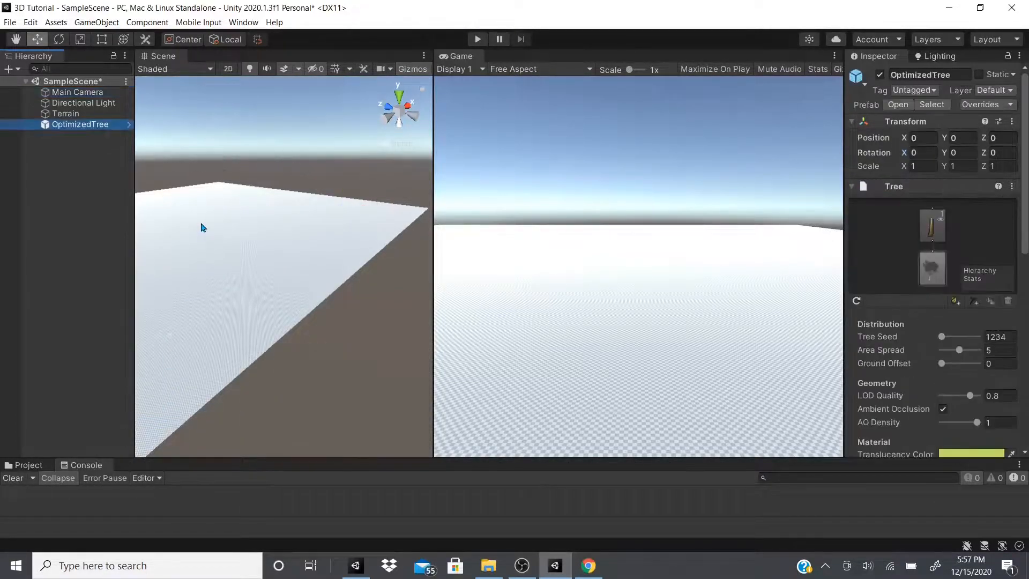
{"action": "left_click_drag", "start_coordinate": [236, 411], "coordinate": [391, 336]}
{"action": "right_click_drag", "start_coordinate": [394, 337], "coordinate": [604, 326]}
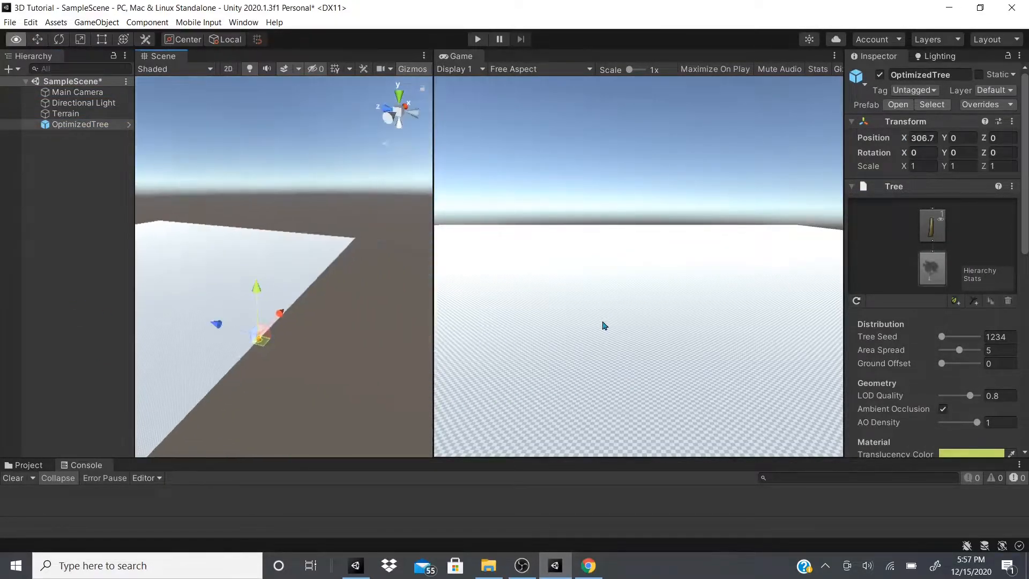
{"action": "left_click_drag", "start_coordinate": [280, 316], "coordinate": [257, 336]}
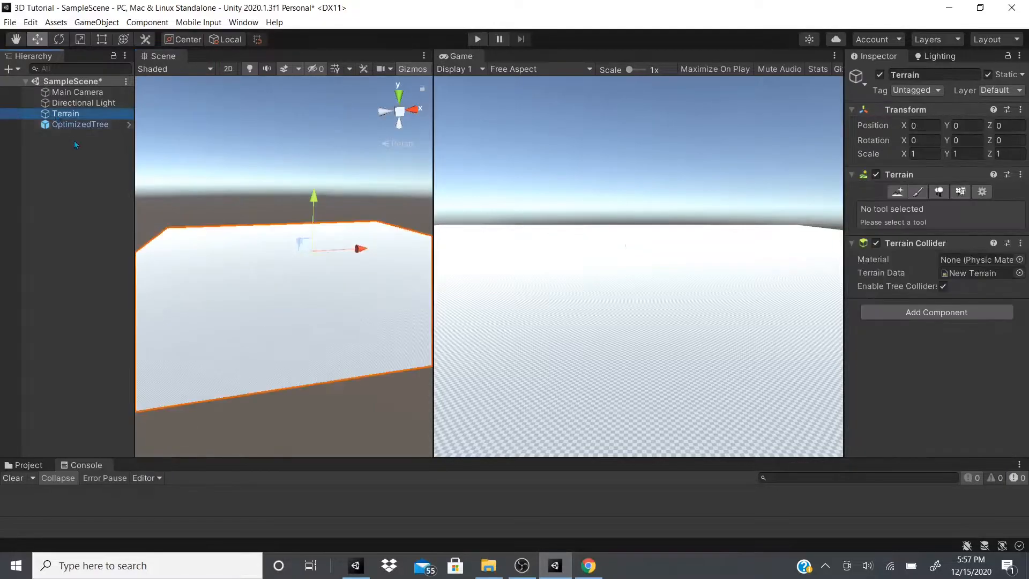
Move the tree along the Z axis to about 158, in front of the Main Camera
{"action": "left_click", "coordinate": [72, 126]}
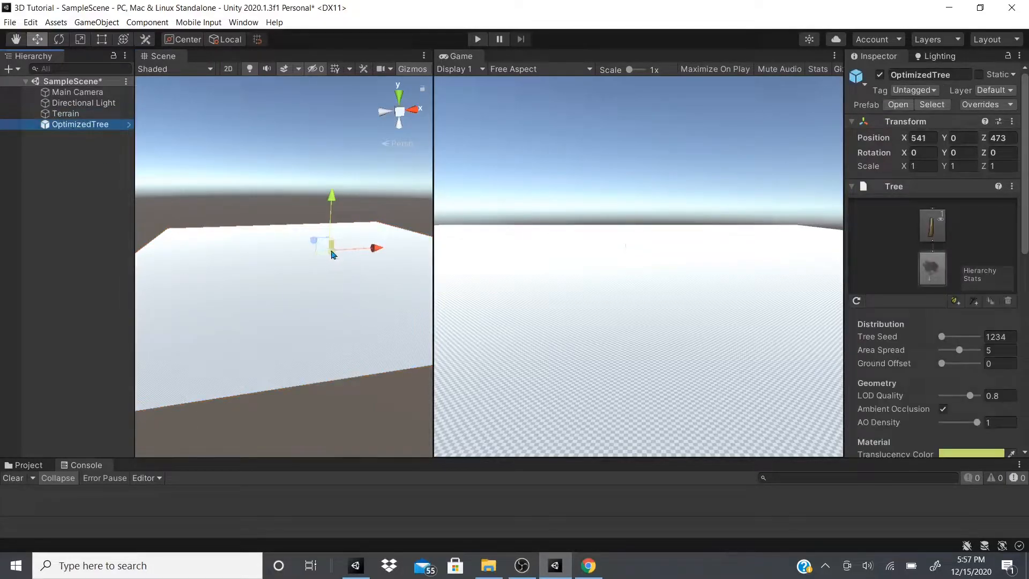
{"action": "left_click_drag", "start_coordinate": [321, 247], "coordinate": [423, 307]}
{"action": "left_click", "coordinate": [421, 305]}
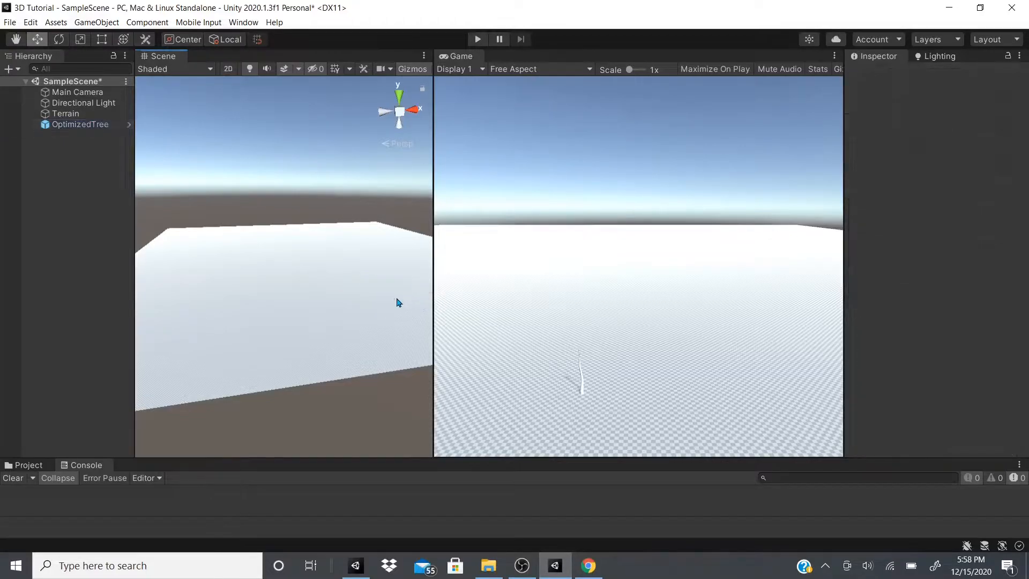
Adjust the Main Camera's position so the tree appears close up and near the middle of the Game view
{"action": "left_click", "coordinate": [66, 98]}
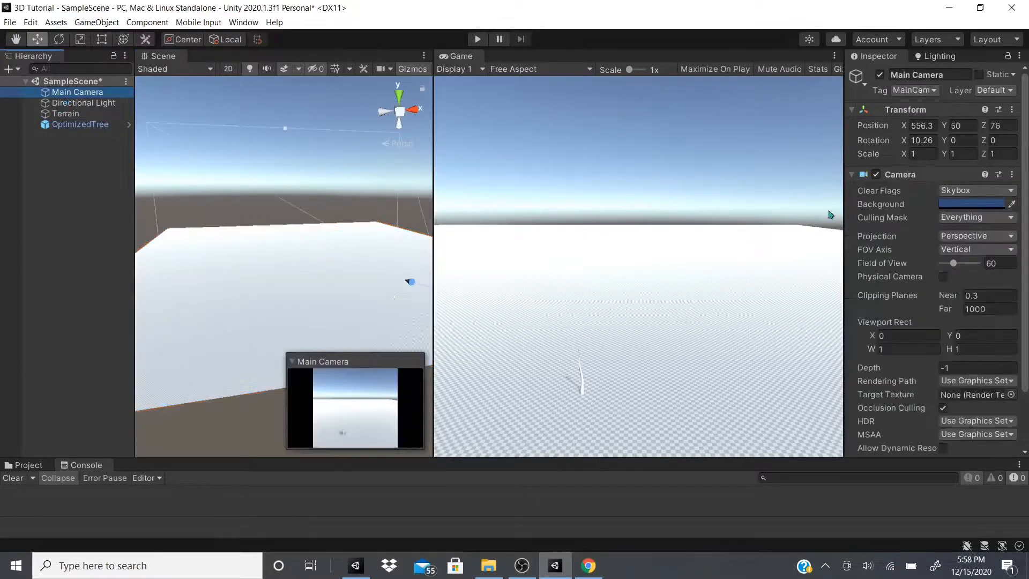
{"action": "left_click_drag", "start_coordinate": [944, 125], "coordinate": [999, 78]}
{"action": "left_click_drag", "start_coordinate": [985, 128], "coordinate": [104, 154]}
{"action": "left_click_drag", "start_coordinate": [904, 126], "coordinate": [872, 127]}
{"action": "left_click_drag", "start_coordinate": [982, 125], "coordinate": [991, 125]}
{"action": "left_click", "coordinate": [89, 191]}
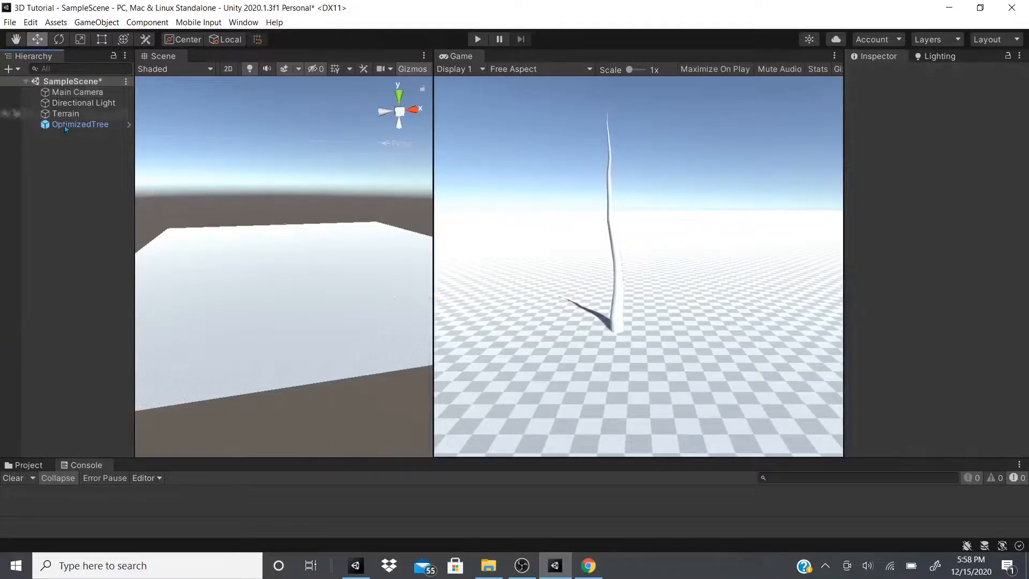
Select the tree, widen the Inspector and frame the tree in the Scene view
{"action": "left_click", "coordinate": [69, 127]}
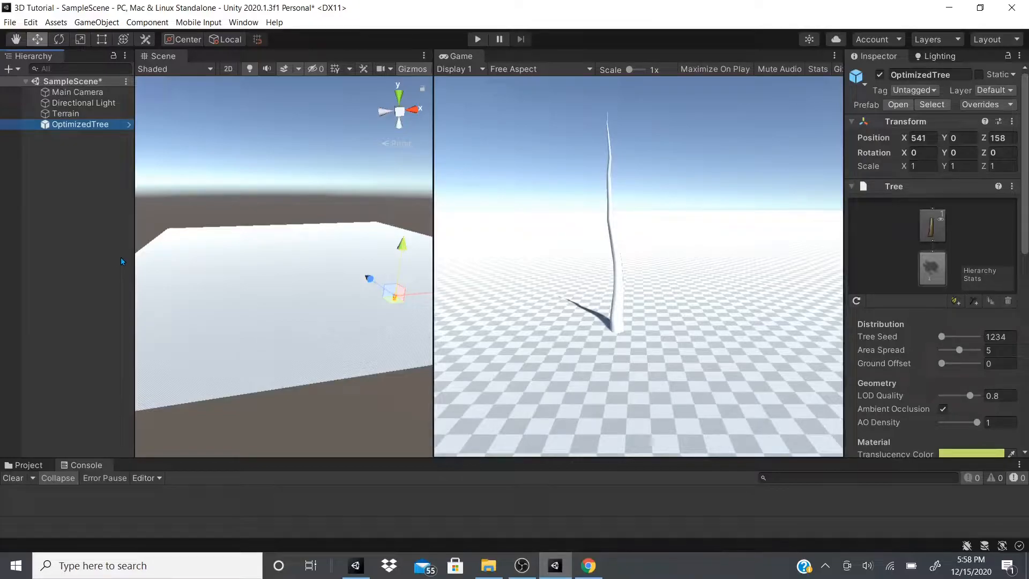
{"action": "left_click_drag", "start_coordinate": [845, 258], "coordinate": [599, 260]}
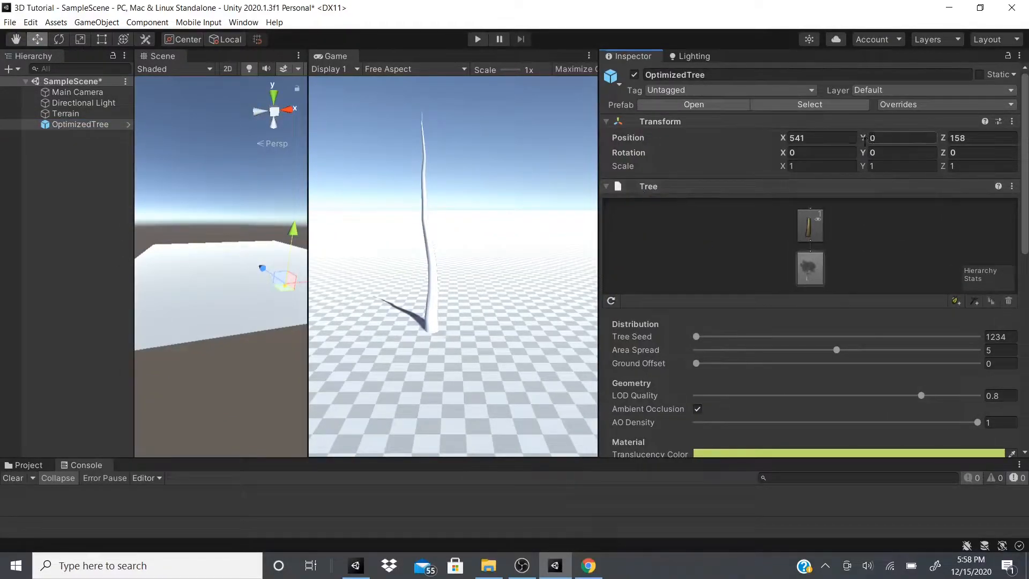
{"action": "scroll", "coordinate": [654, 206], "scroll_direction": "down", "scroll_amount": 3}
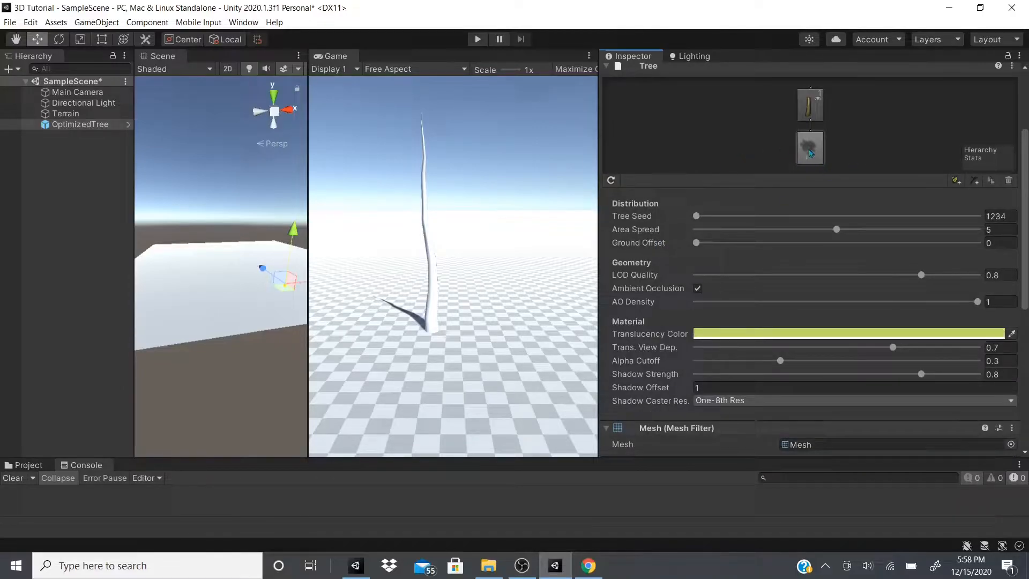
{"action": "key", "text": "f"}
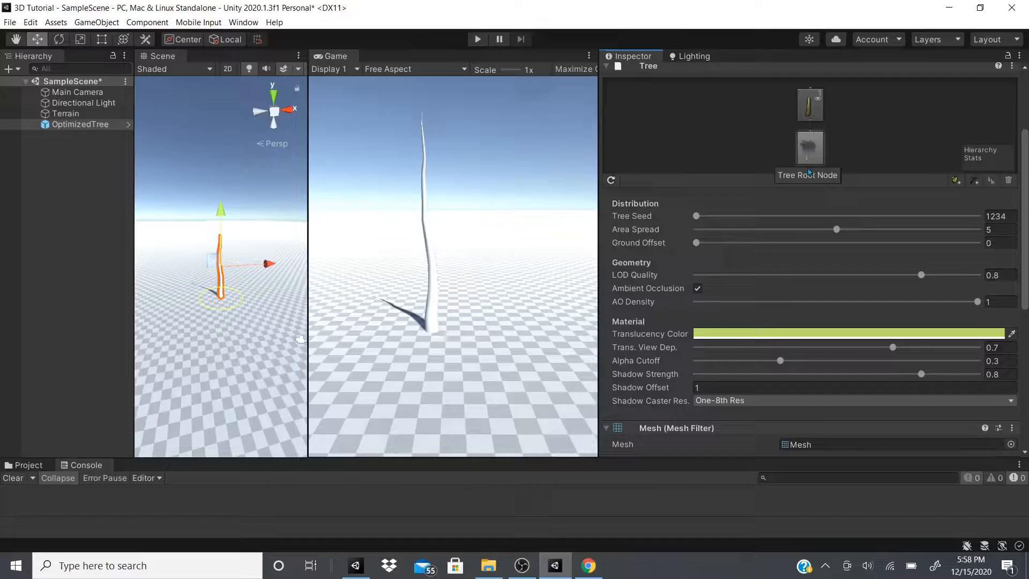
Examine the settings of the tree's Branch Group and Tree Root Node, down to its Mesh Renderer
{"action": "left_click", "coordinate": [804, 116]}
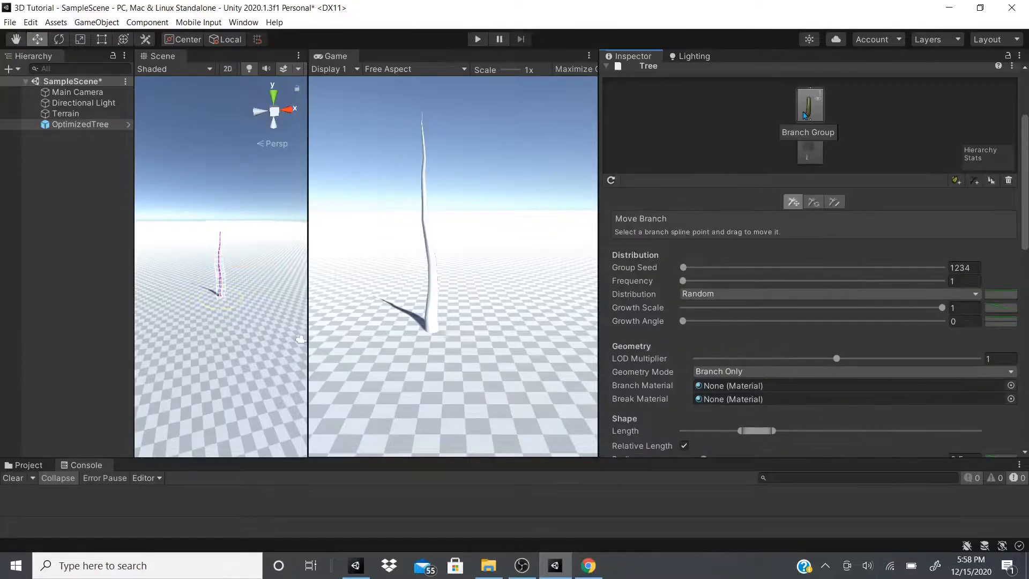
{"action": "left_click", "coordinate": [811, 147]}
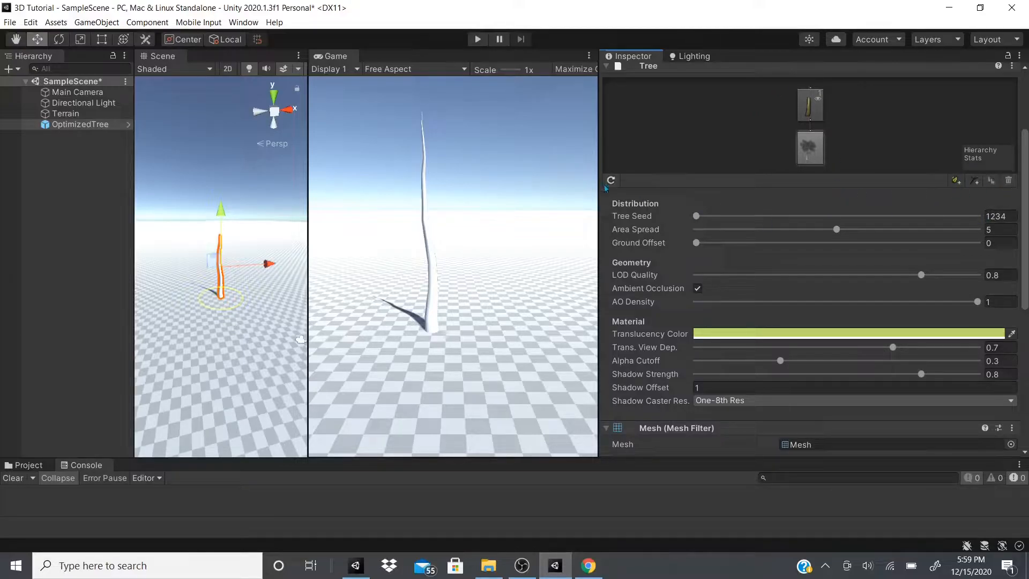
{"action": "scroll", "coordinate": [667, 306], "scroll_direction": "down", "scroll_amount": 5}
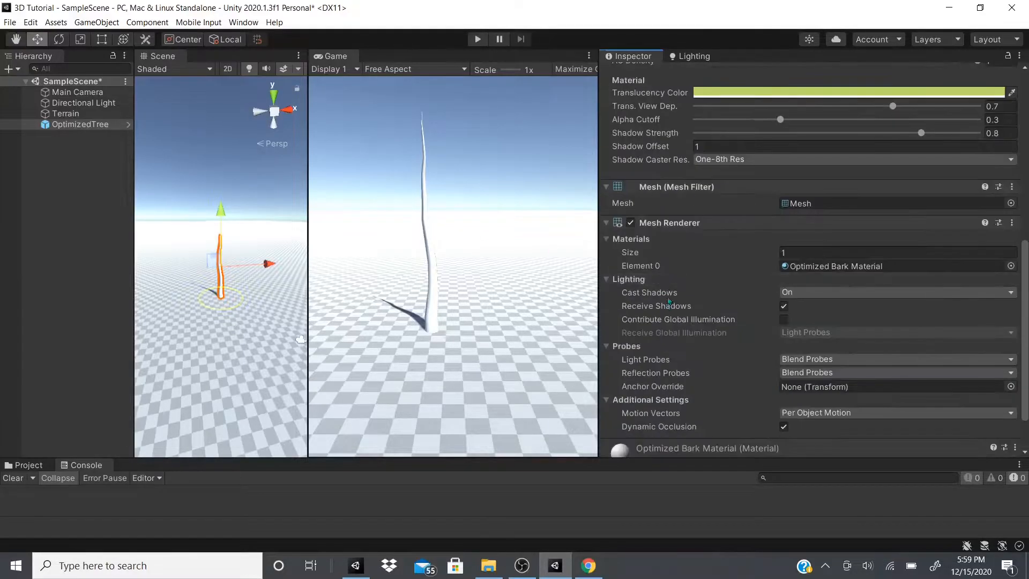
{"action": "scroll", "coordinate": [668, 306], "scroll_direction": "up", "scroll_amount": 2}
{"action": "scroll", "coordinate": [651, 257], "scroll_direction": "down", "scroll_amount": 3}
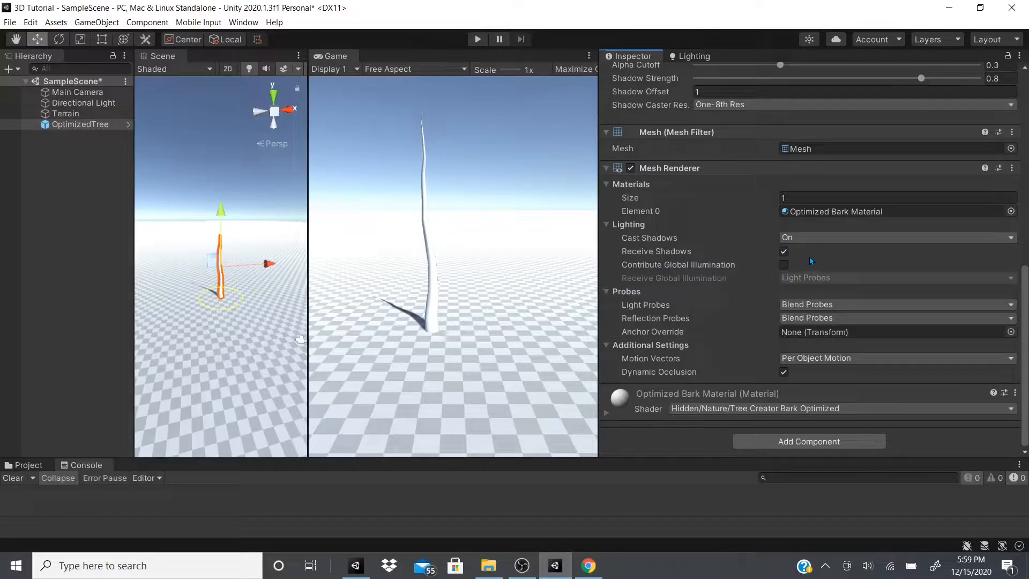
Enable Contribute Global Illumination on the tree's Mesh Renderer and keep Receive Global Illumination on Lightmaps
{"action": "left_click", "coordinate": [784, 265]}
{"action": "left_click", "coordinate": [803, 278]}
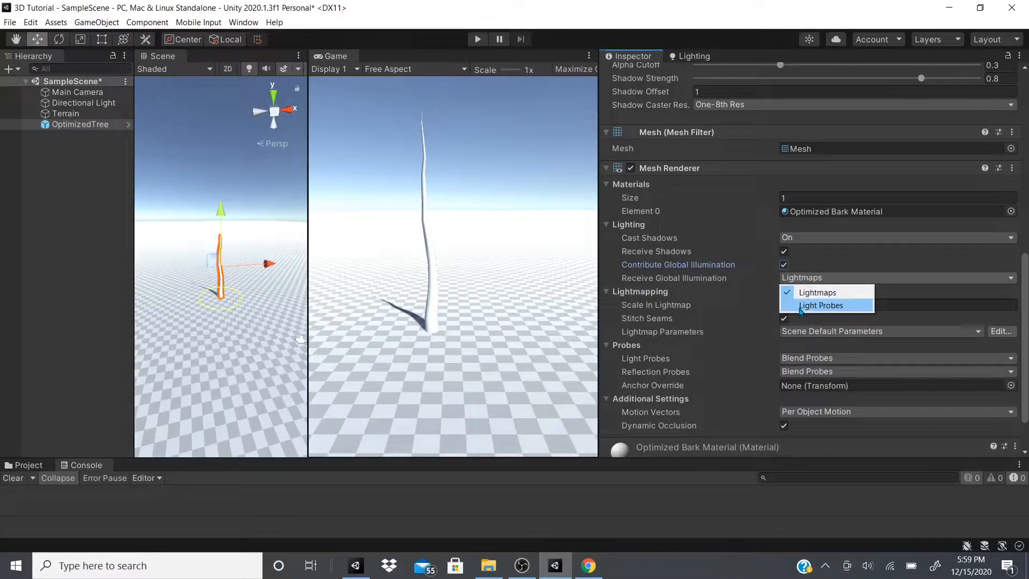
{"action": "left_click", "coordinate": [805, 281]}
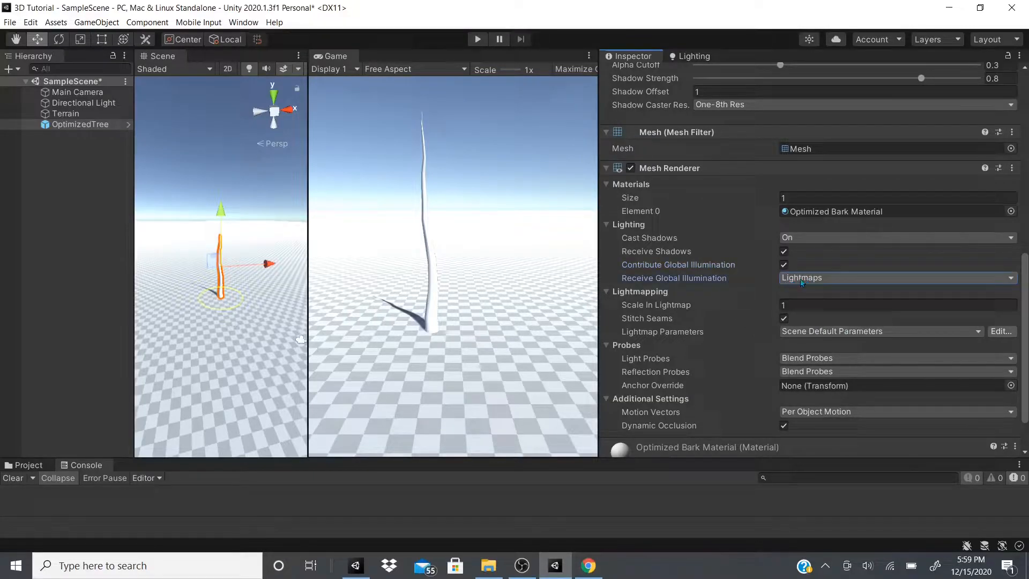
{"action": "left_click", "coordinate": [802, 282]}
{"action": "left_click", "coordinate": [799, 294]}
{"action": "left_click", "coordinate": [794, 278]}
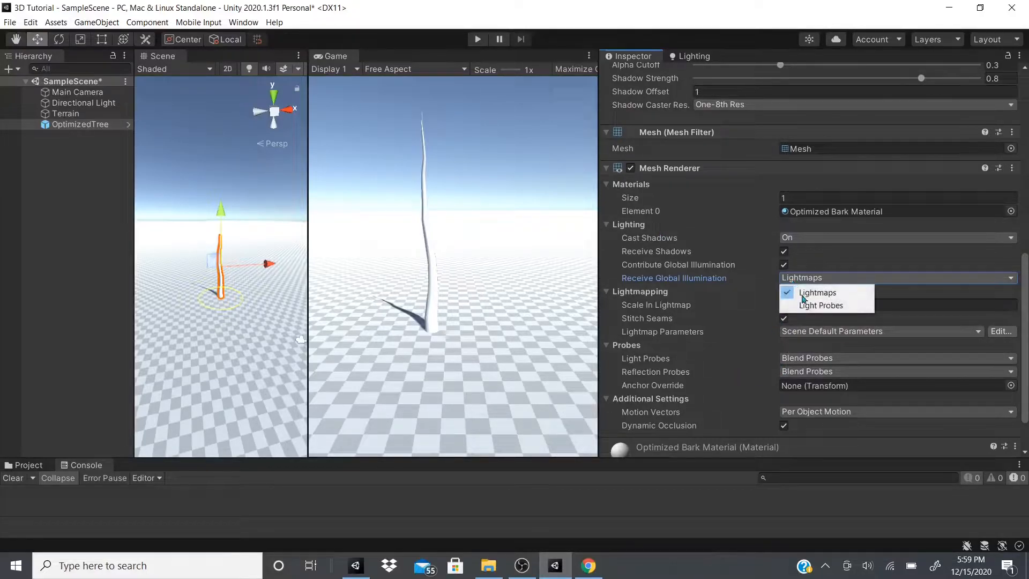
{"action": "left_click", "coordinate": [802, 293]}
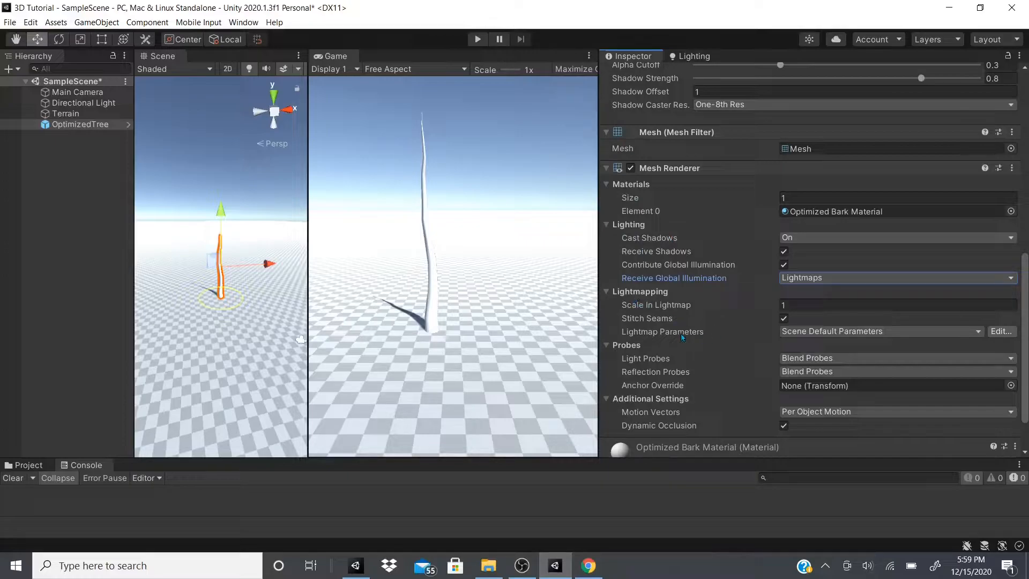
Switch the tree's Contribute Global Illumination off and on again to compare the available Lightmapping settings
{"action": "scroll", "coordinate": [669, 320], "scroll_direction": "down", "scroll_amount": 2}
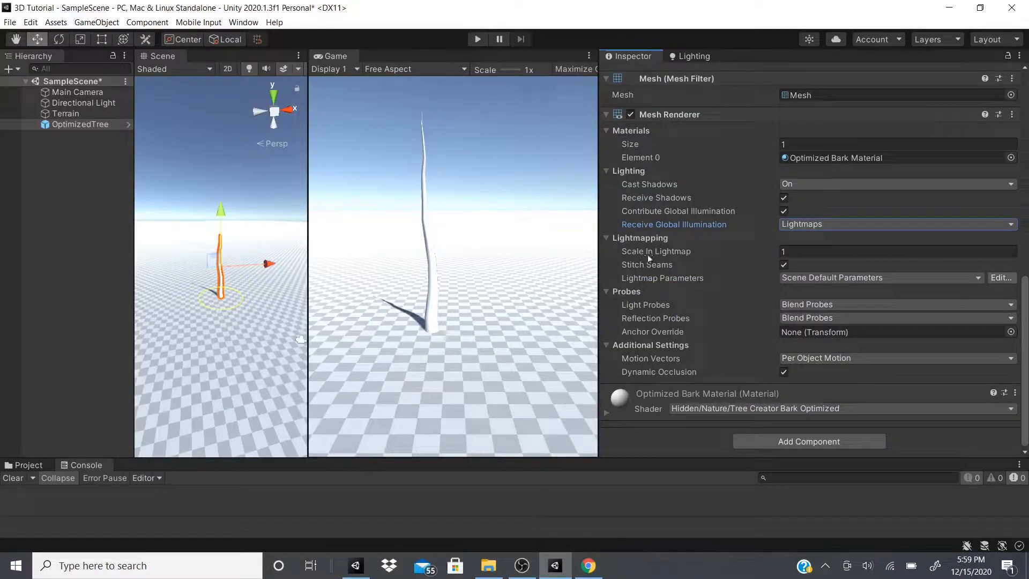
{"action": "left_click", "coordinate": [803, 226]}
{"action": "left_click", "coordinate": [805, 194]}
{"action": "left_click", "coordinate": [783, 211]}
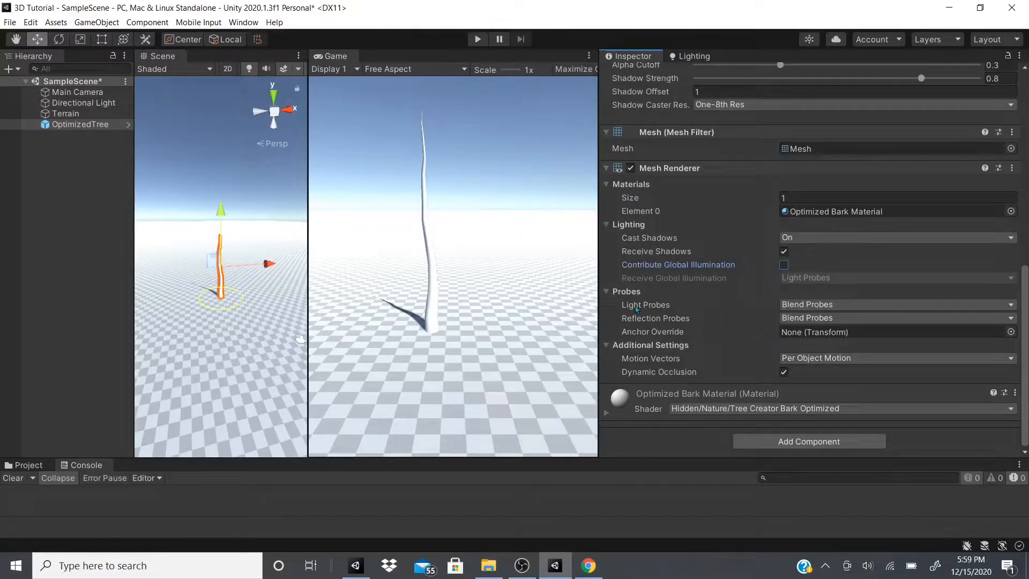
{"action": "left_click", "coordinate": [783, 265]}
{"action": "scroll", "coordinate": [786, 252], "scroll_direction": "down", "scroll_amount": 2}
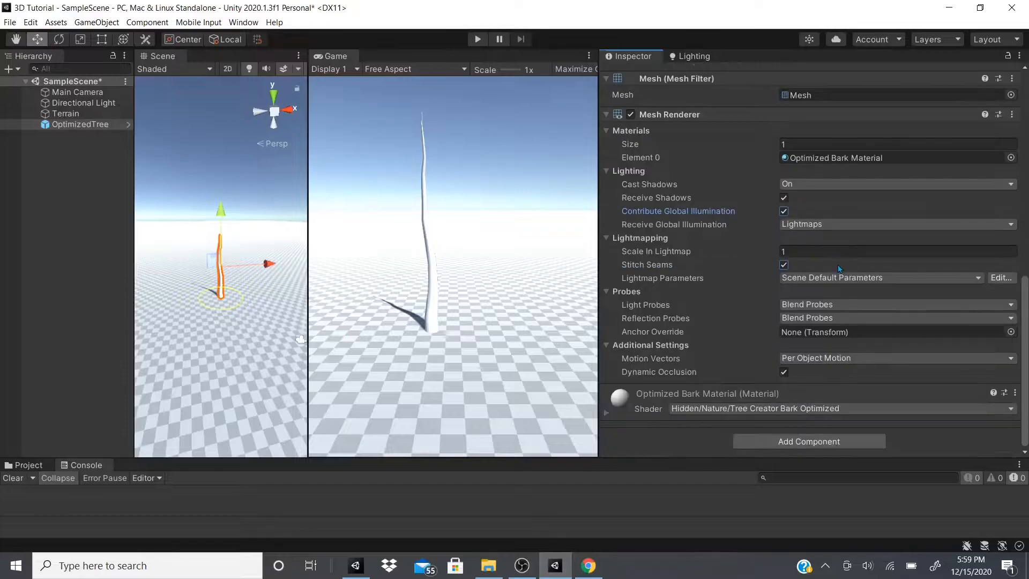
{"action": "left_click", "coordinate": [784, 211]}
{"action": "left_click", "coordinate": [783, 264]}
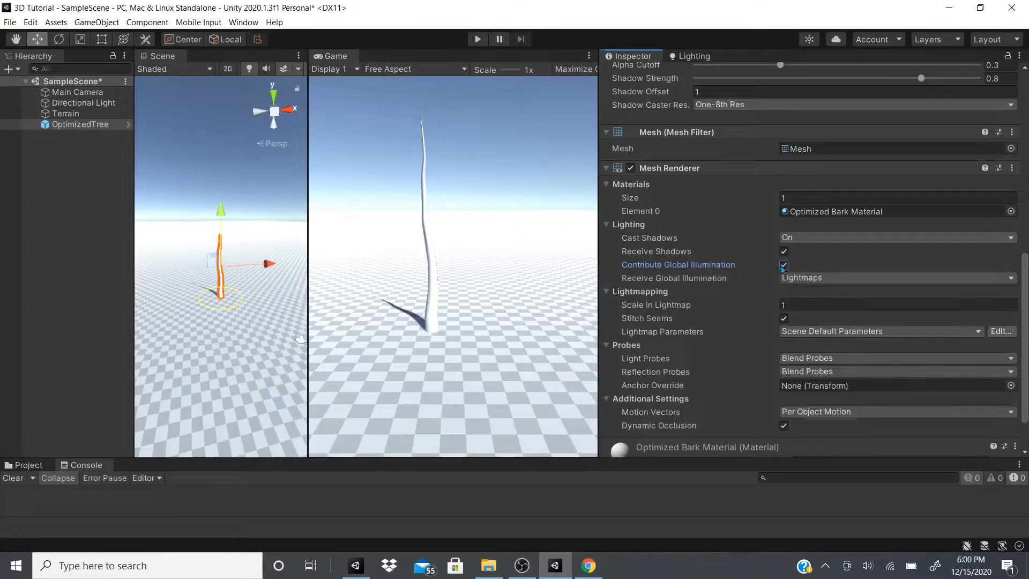
Try Scale In Lightmap values of 8, 5 and 6 for the tree, and return it to 1
{"action": "scroll", "coordinate": [679, 292], "scroll_direction": "down", "scroll_amount": 2}
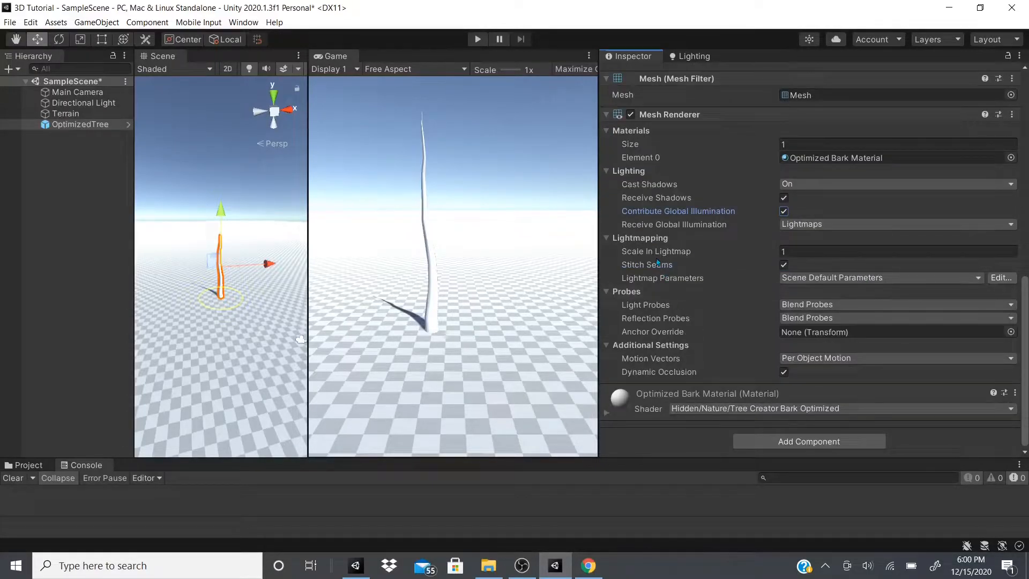
{"action": "left_click", "coordinate": [824, 255]}
{"action": "type", "text": "8"}
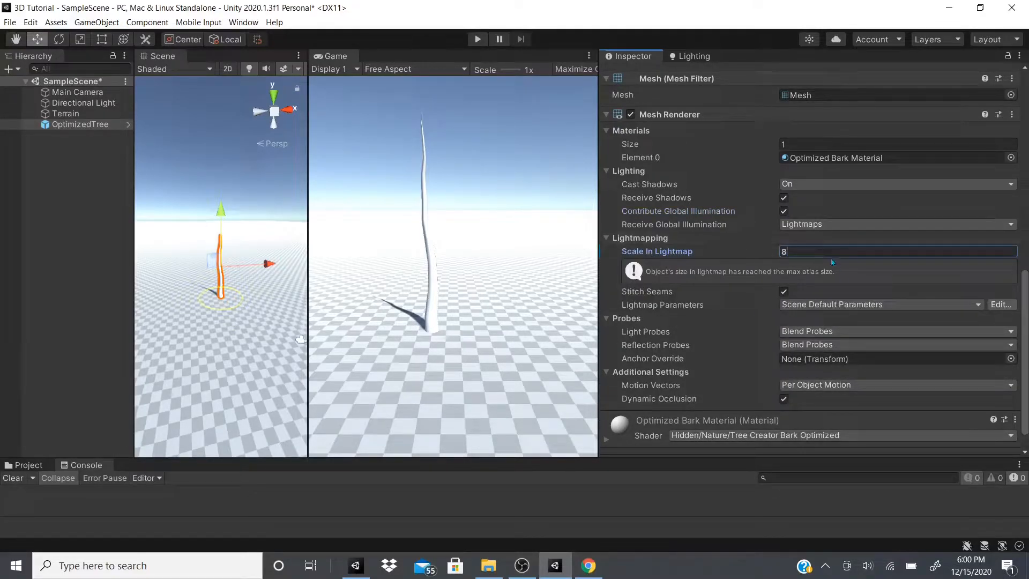
{"action": "key", "text": "BackSpace"}
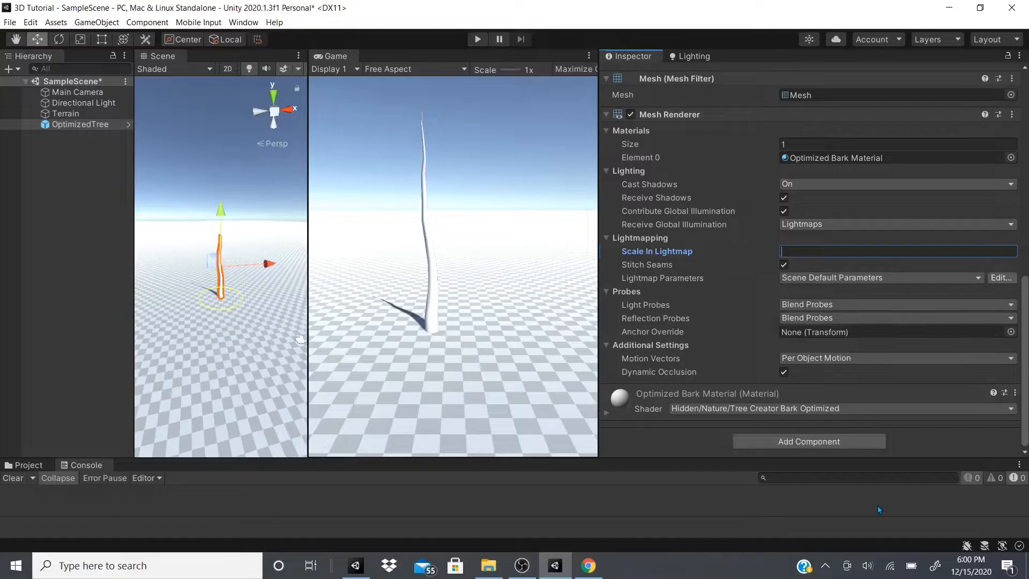
{"action": "type", "text": "5"}
{"action": "key", "text": "BackSpace"}
{"action": "type", "text": "6"}
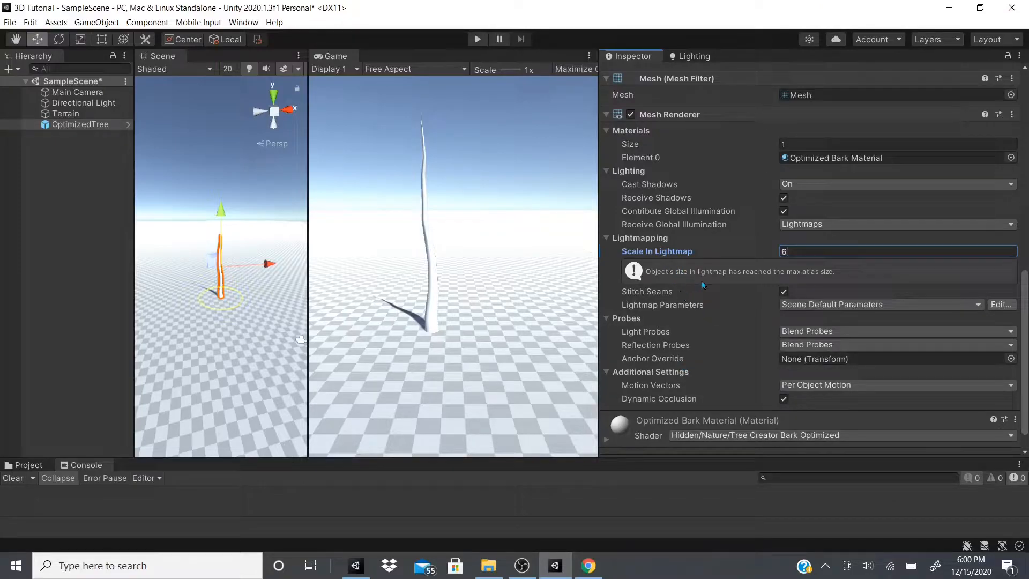
{"action": "key", "text": "BackSpace"}
{"action": "type", "text": "1"}
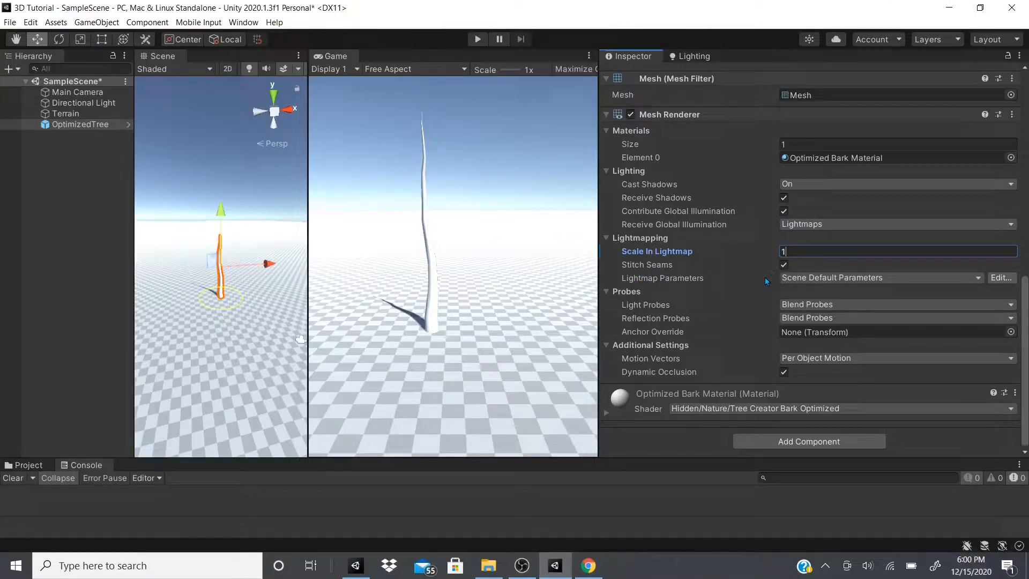
View the Mesh Renderer's options for Lightmap Parameters, Light Probes and Motion Vectors, keeping the current choices
{"action": "left_click", "coordinate": [826, 280]}
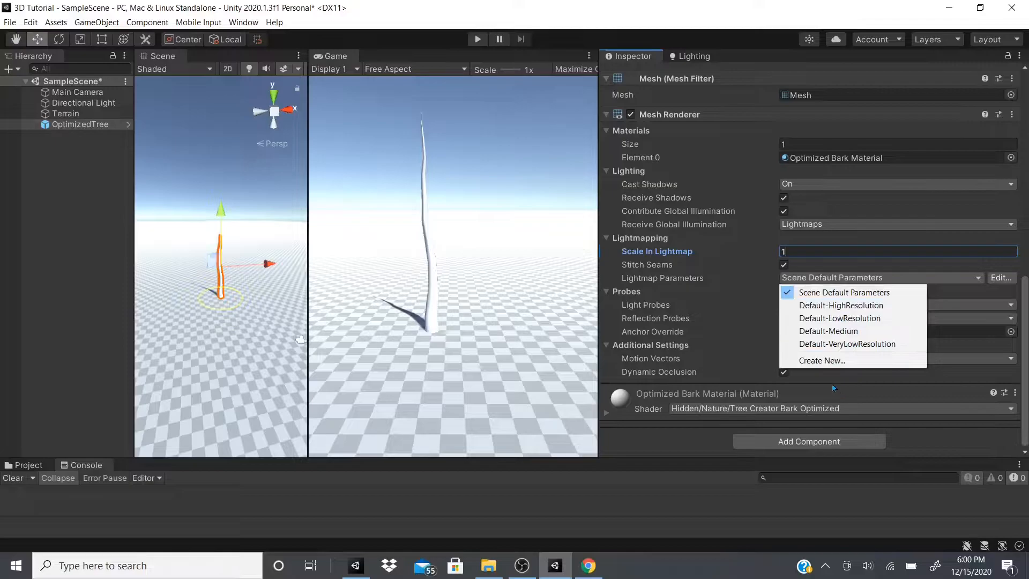
{"action": "left_click", "coordinate": [717, 290]}
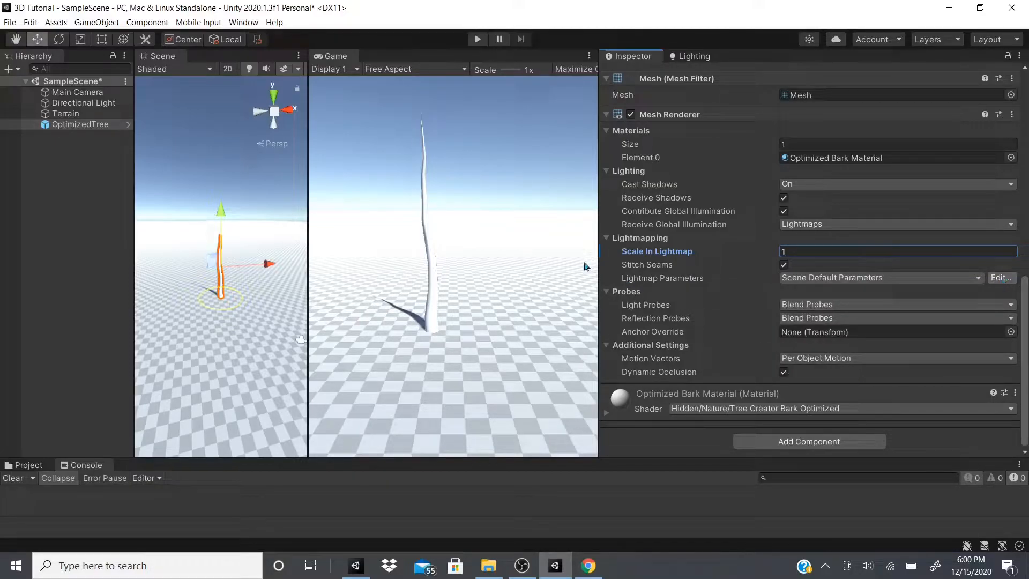
{"action": "left_click", "coordinate": [798, 305]}
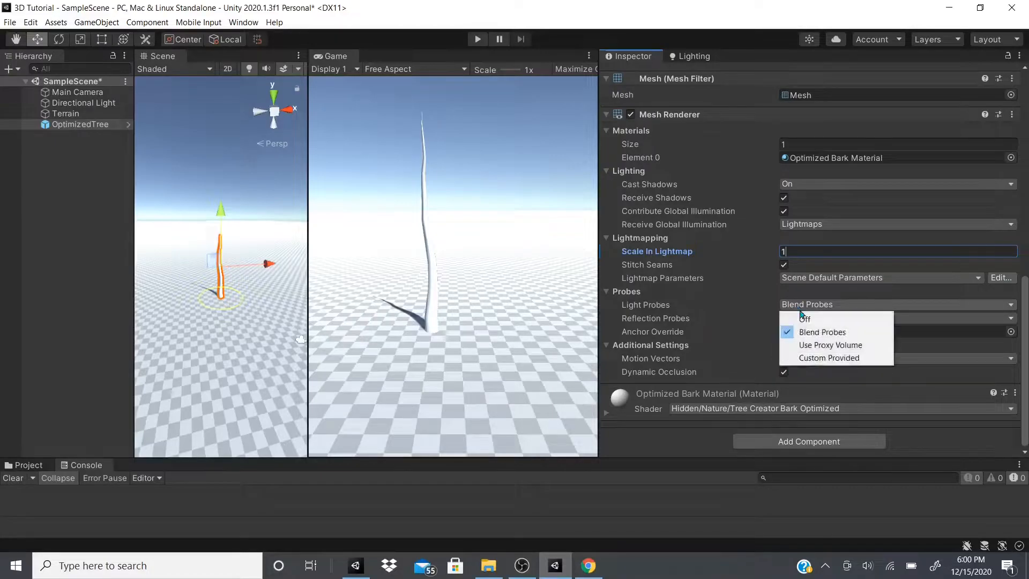
{"action": "left_click", "coordinate": [657, 346]}
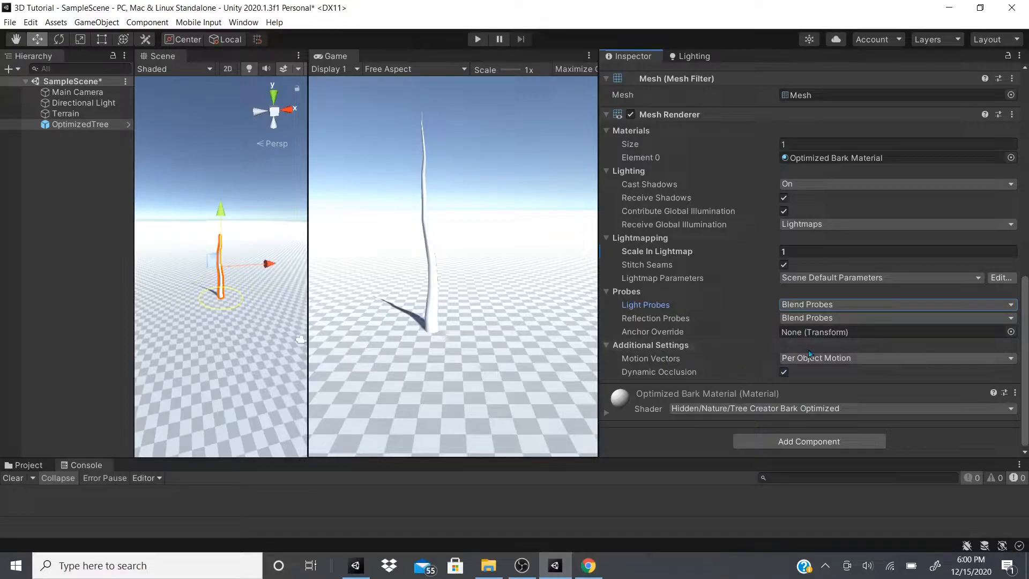
{"action": "left_click", "coordinate": [649, 345]}
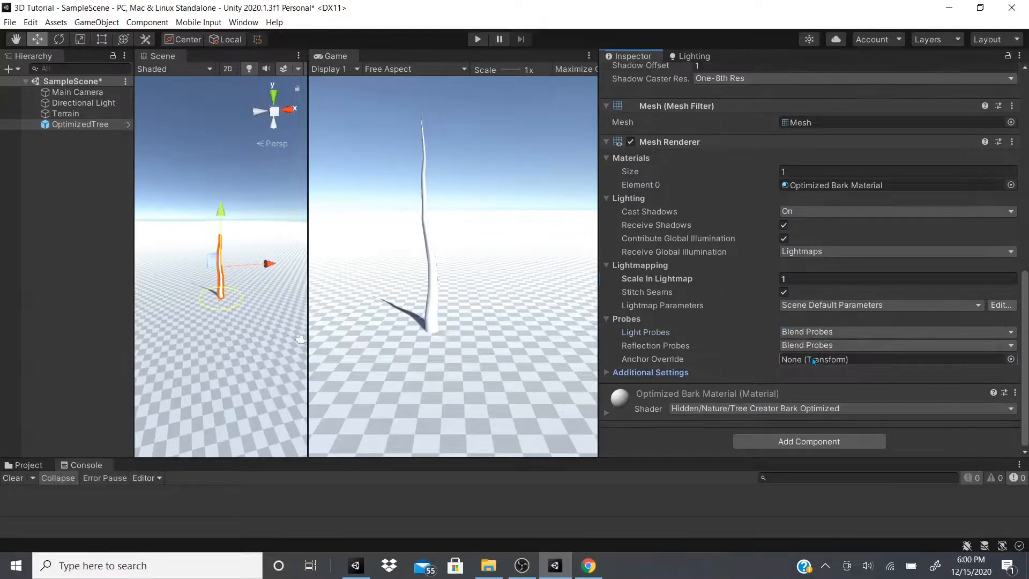
{"action": "left_click", "coordinate": [801, 385]}
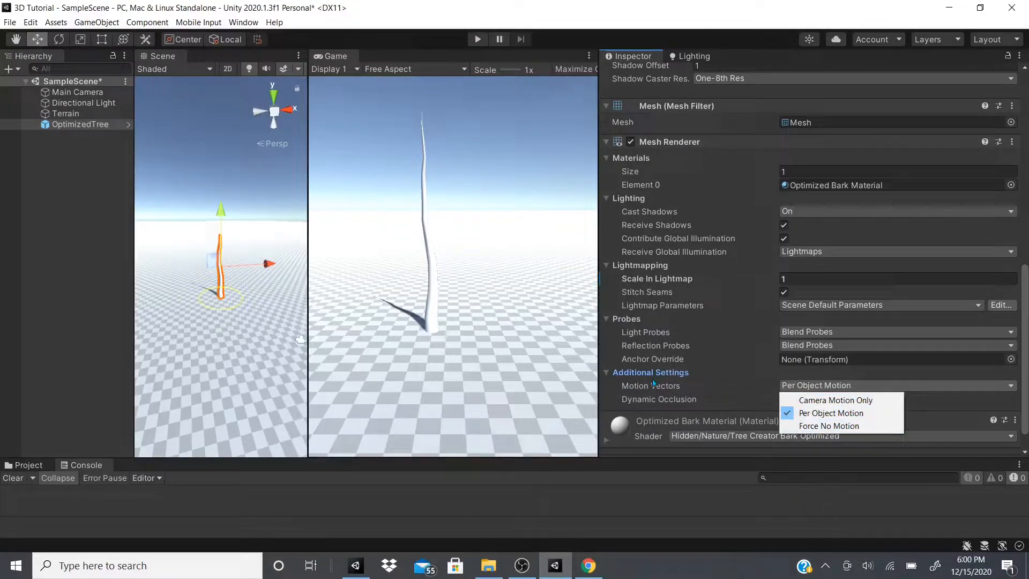
{"action": "left_click", "coordinate": [707, 383]}
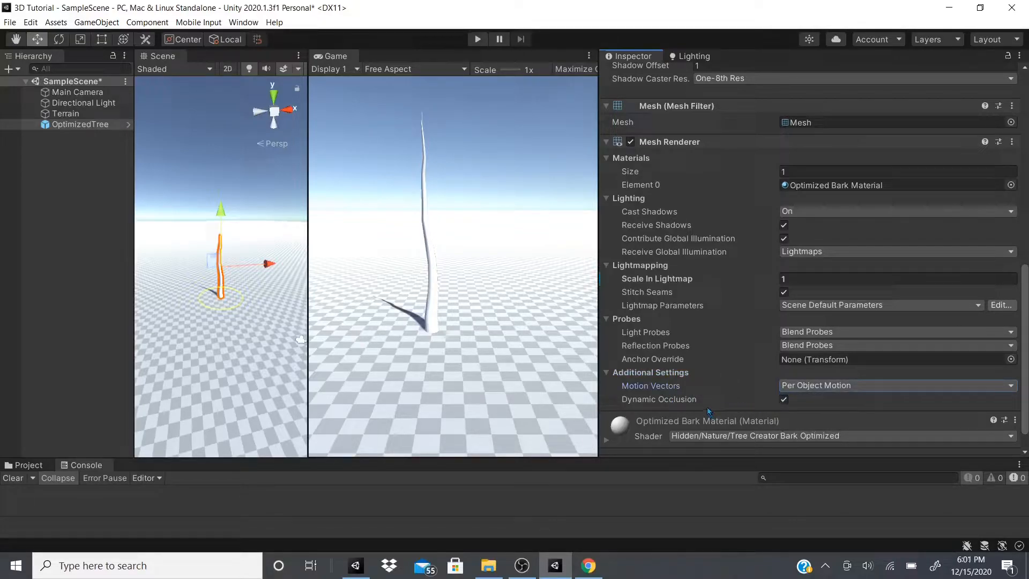
Set the Tree Seed of the tree's root node to its maximum, 999999
{"action": "scroll", "coordinate": [804, 375], "scroll_direction": "up", "scroll_amount": 10}
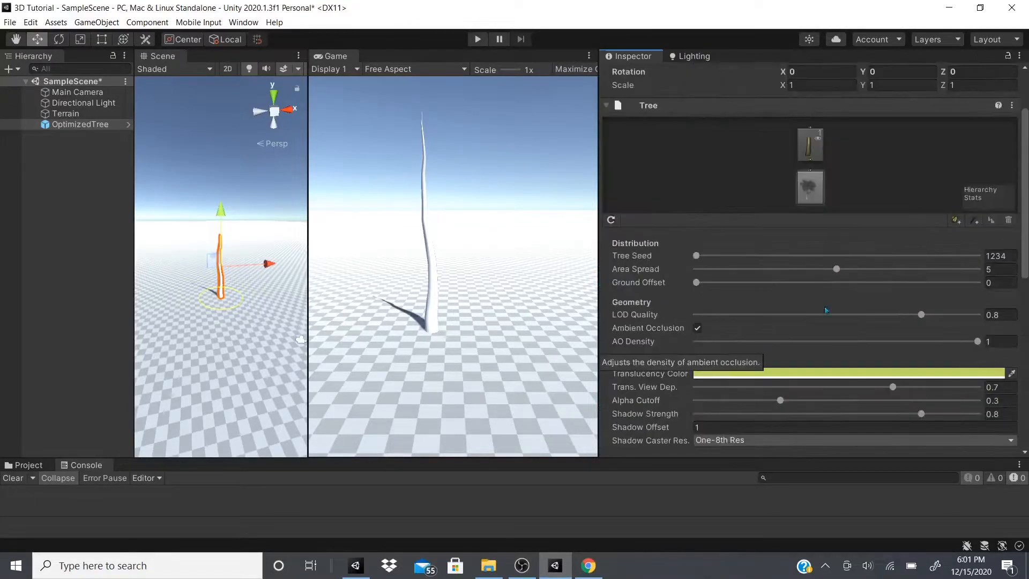
{"action": "scroll", "coordinate": [920, 325], "scroll_direction": "down", "scroll_amount": 8}
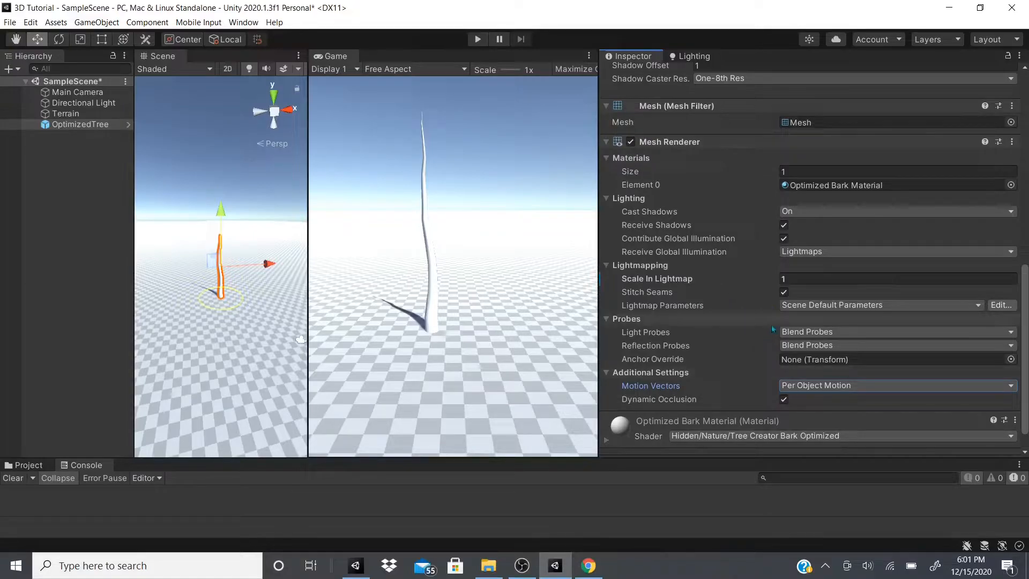
{"action": "scroll", "coordinate": [674, 294], "scroll_direction": "up", "scroll_amount": 3}
{"action": "scroll", "coordinate": [674, 294], "scroll_direction": "up", "scroll_amount": 3}
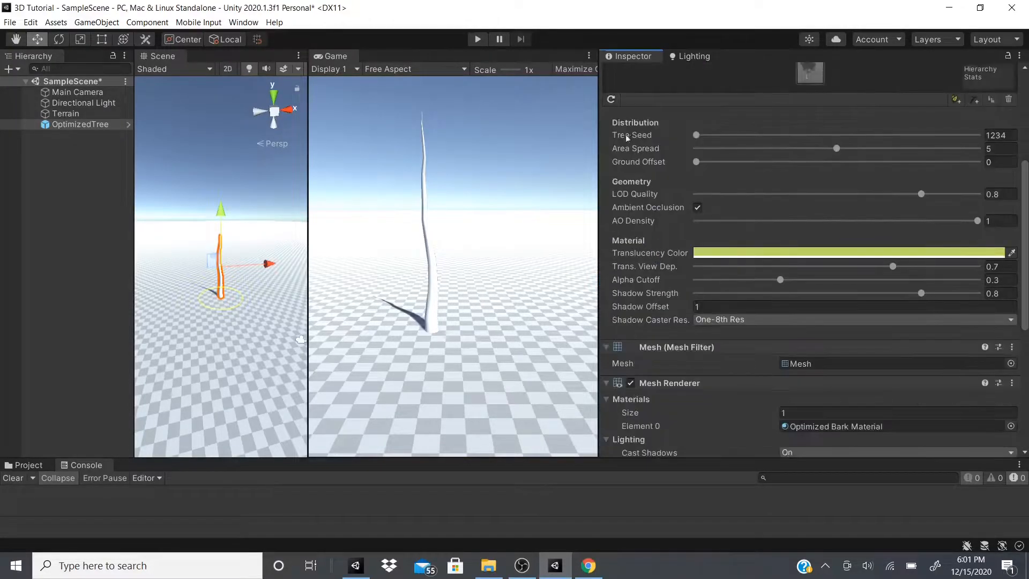
{"action": "mouse_move", "coordinate": [627, 138]}
{"action": "left_click", "coordinate": [980, 135]}
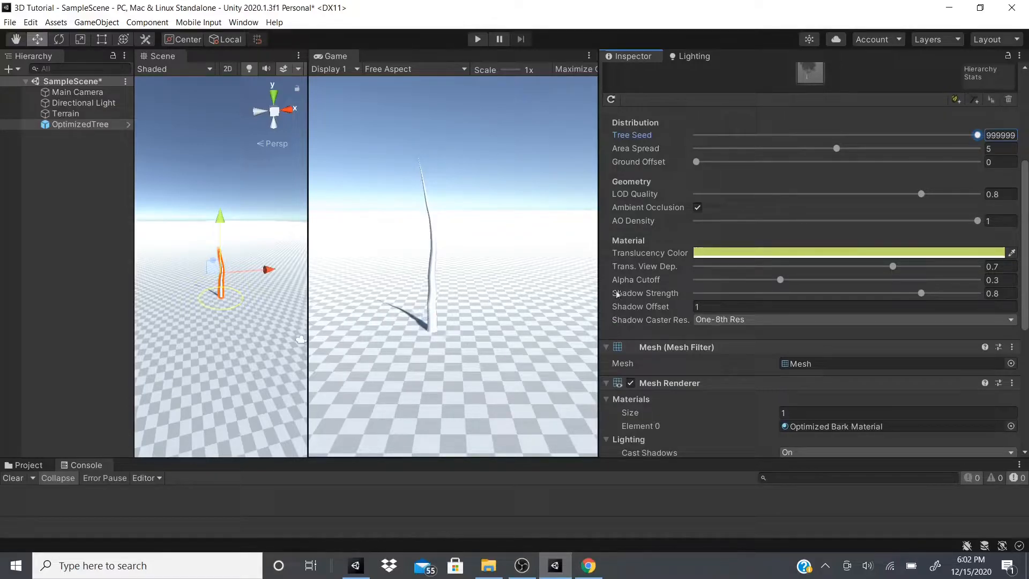
Select the tree's branch group and raise its Frequency to 11
{"action": "scroll", "coordinate": [679, 219], "scroll_direction": "up", "scroll_amount": 5}
{"action": "left_click", "coordinate": [813, 226]}
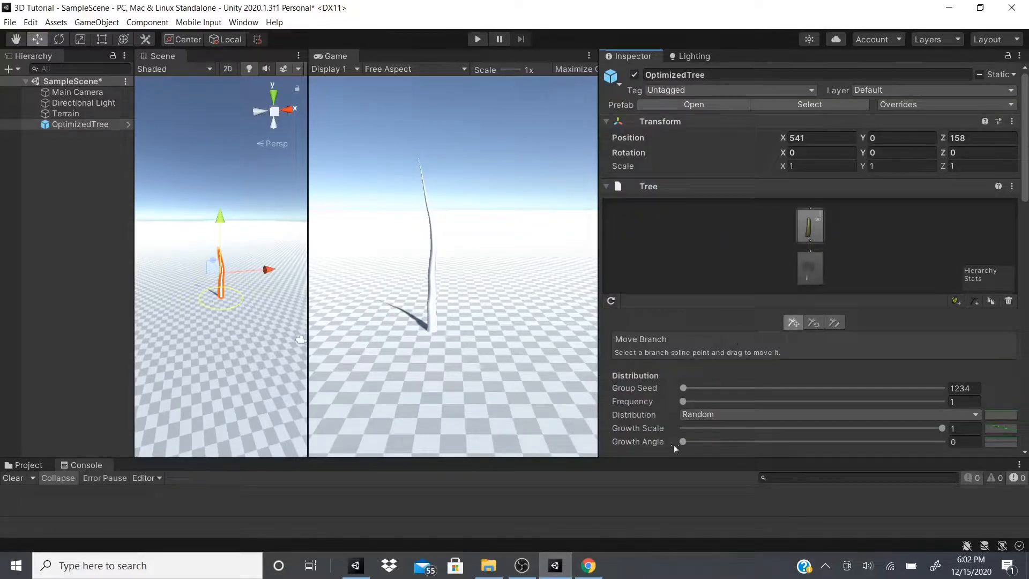
{"action": "left_click", "coordinate": [709, 403]}
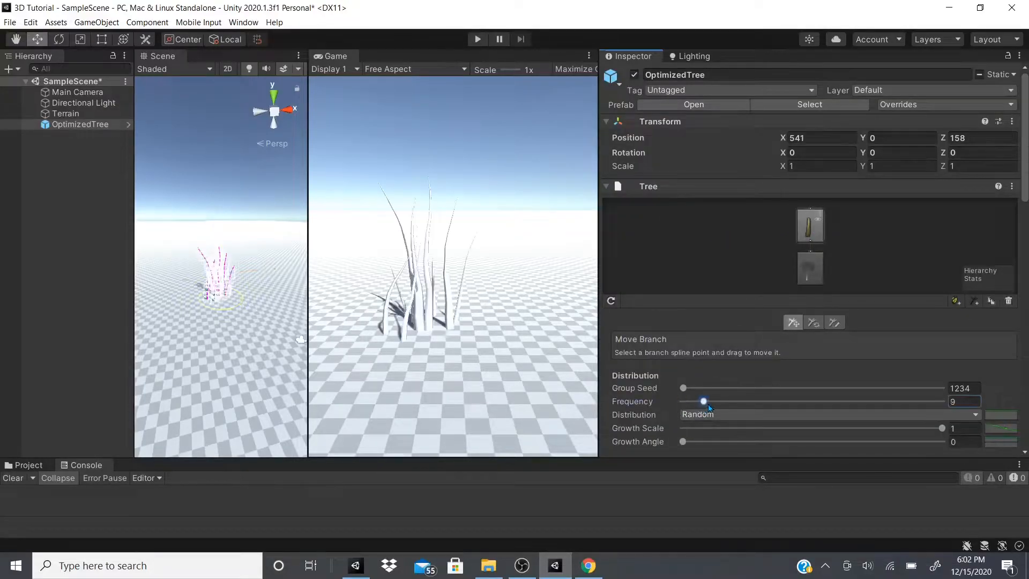
Set the root node's Area Spread to 10, and return the branch group's Frequency to 1
{"action": "left_click", "coordinate": [813, 278]}
{"action": "left_click_drag", "start_coordinate": [836, 350], "coordinate": [606, 343]}
{"action": "left_click_drag", "start_coordinate": [744, 327], "coordinate": [975, 432]}
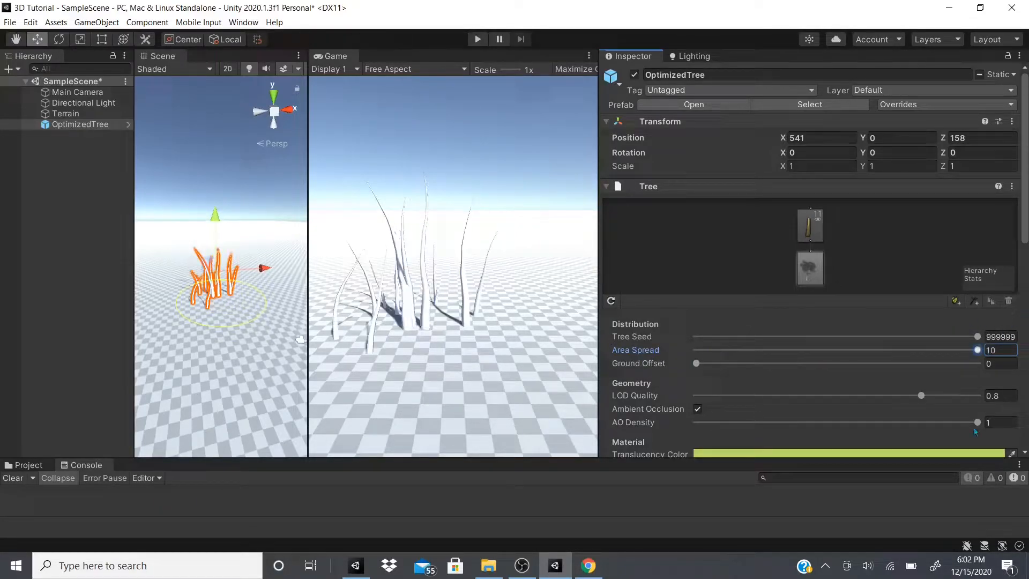
{"action": "left_click", "coordinate": [799, 237]}
{"action": "left_click_drag", "start_coordinate": [709, 401], "coordinate": [660, 390]}
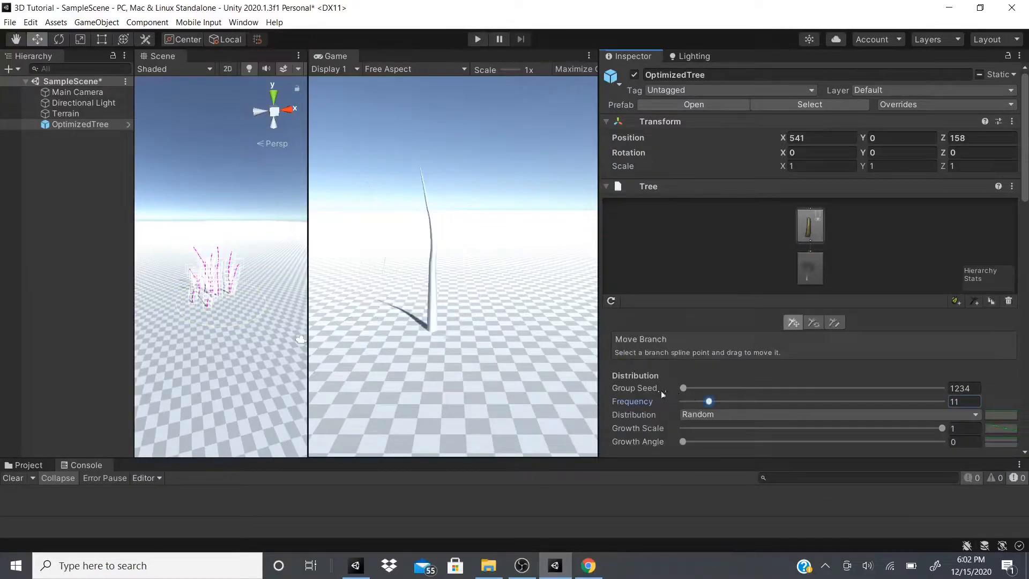
Try different Ground Offset values on the tree's root node and return the offset to 0
{"action": "left_click", "coordinate": [811, 279]}
{"action": "scroll", "coordinate": [757, 266], "scroll_direction": "down", "scroll_amount": 5}
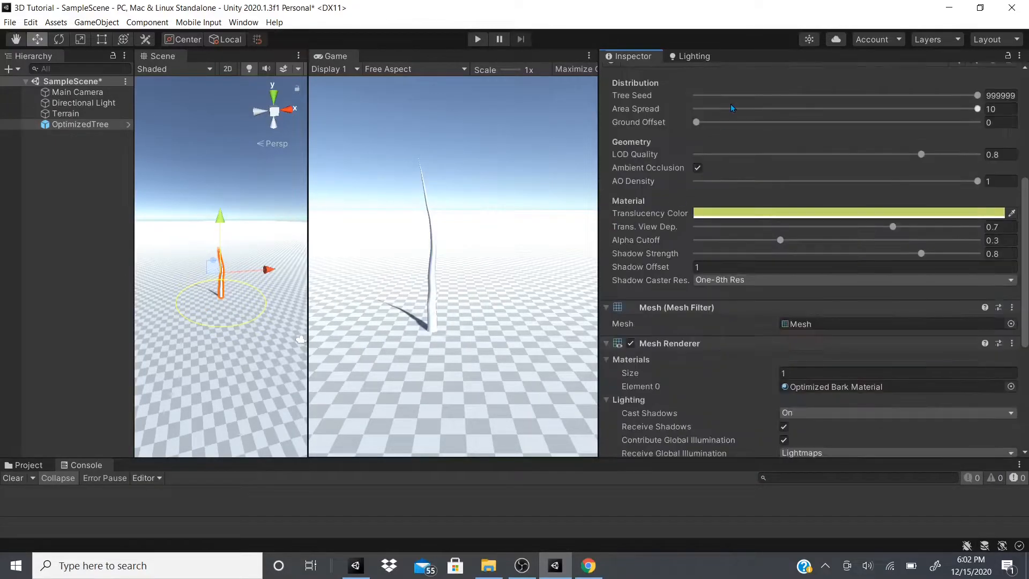
{"action": "left_click", "coordinate": [695, 123]}
{"action": "mouse_move", "coordinate": [696, 123]}
{"action": "left_mouse_down"}
{"action": "mouse_move", "coordinate": [776, 144]}
{"action": "mouse_move", "coordinate": [778, 126]}
{"action": "mouse_move", "coordinate": [691, 133]}
{"action": "left_mouse_up"}
{"action": "left_click_drag", "start_coordinate": [220, 223], "coordinate": [221, 196]}
{"action": "left_click_drag", "start_coordinate": [734, 123], "coordinate": [978, 126]}
{"action": "left_click_drag", "start_coordinate": [888, 91], "coordinate": [387, 128]}
{"action": "left_click", "coordinate": [508, 129]}
Switch the tree's Ambient Occlusion off and on again to compare its appearance
{"action": "left_click", "coordinate": [696, 168]}
{"action": "left_click", "coordinate": [697, 168]}
{"action": "scroll", "coordinate": [643, 212], "scroll_direction": "up", "scroll_amount": 4}
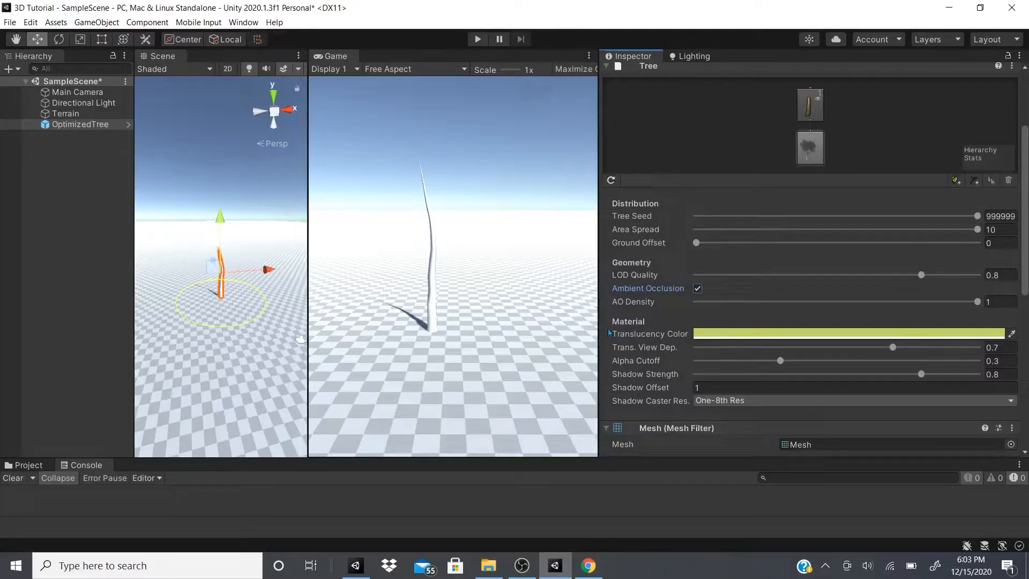
{"action": "scroll", "coordinate": [658, 363], "scroll_direction": "down", "scroll_amount": 4}
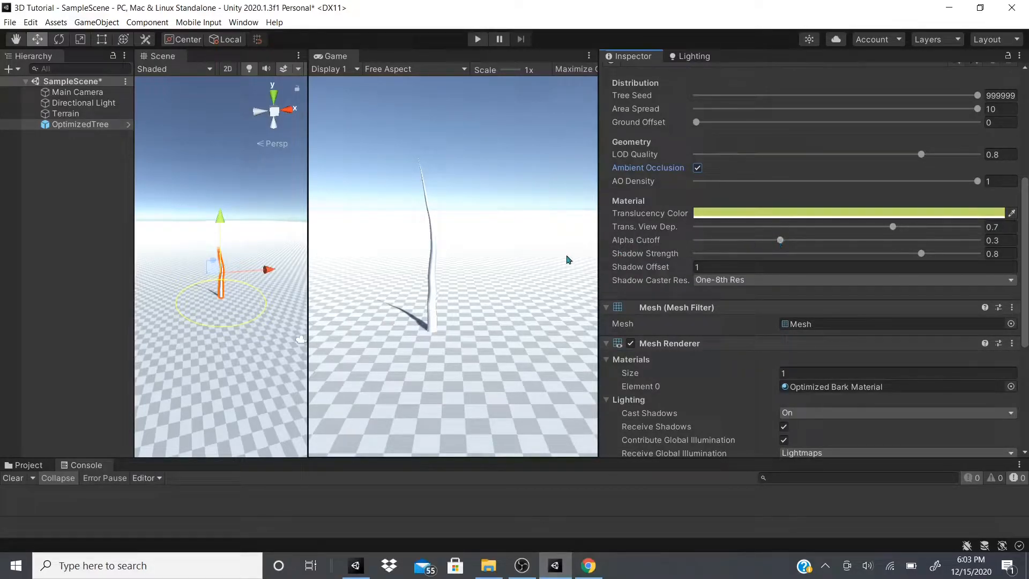
Lower the tree's Shadow Strength, undo that change, and view the Shadow Caster Res. options without picking another one
{"action": "left_click_drag", "start_coordinate": [921, 254], "coordinate": [889, 255]}
{"action": "key", "text": "ctrl+z"}
{"action": "left_click", "coordinate": [780, 280]}
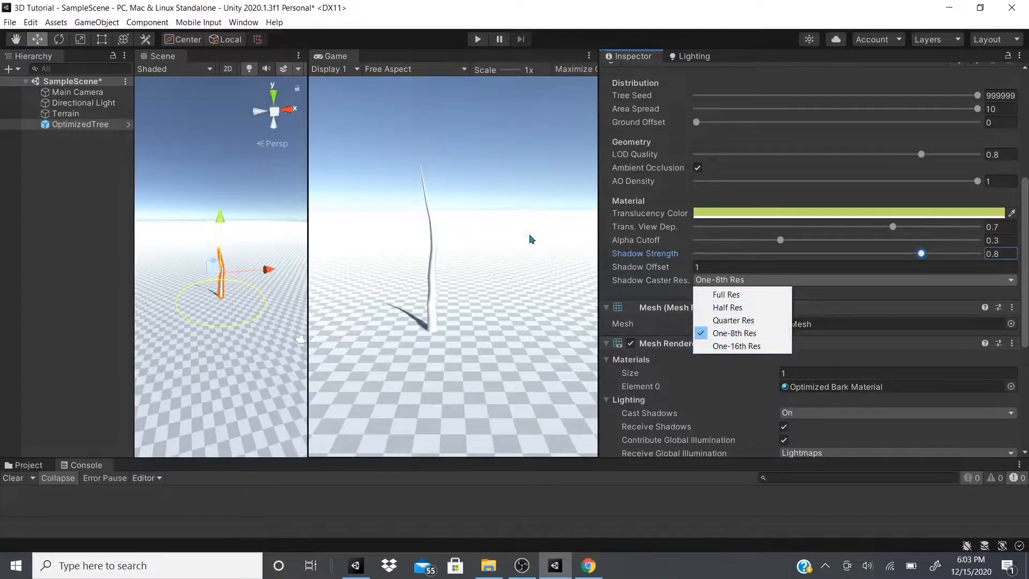
{"action": "left_click", "coordinate": [622, 284]}
Select the tree's branch group and set its Group Seed to 861336
{"action": "scroll", "coordinate": [799, 190], "scroll_direction": "up", "scroll_amount": 8}
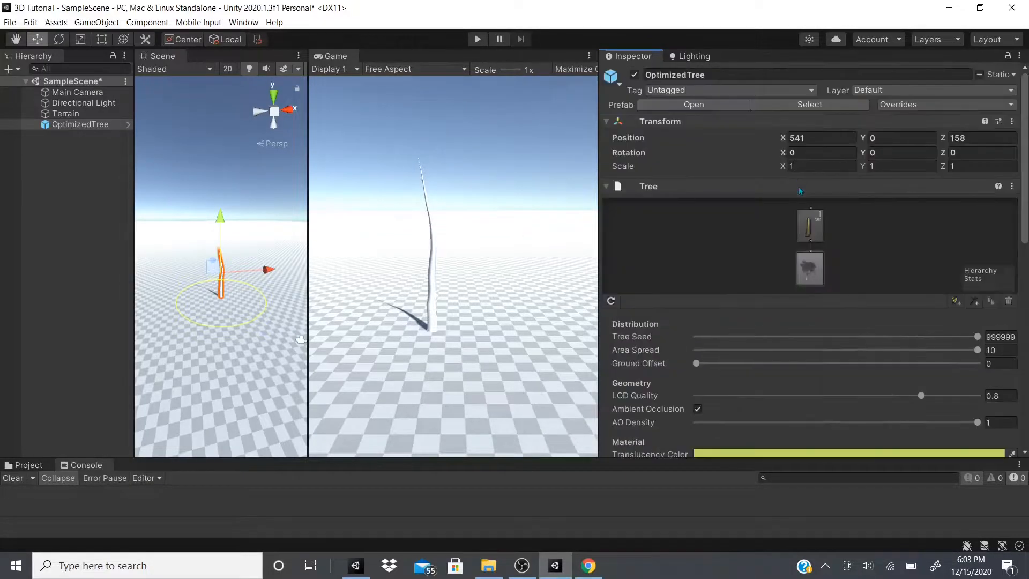
{"action": "left_click", "coordinate": [818, 237]}
{"action": "scroll", "coordinate": [731, 280], "scroll_direction": "down", "scroll_amount": 3}
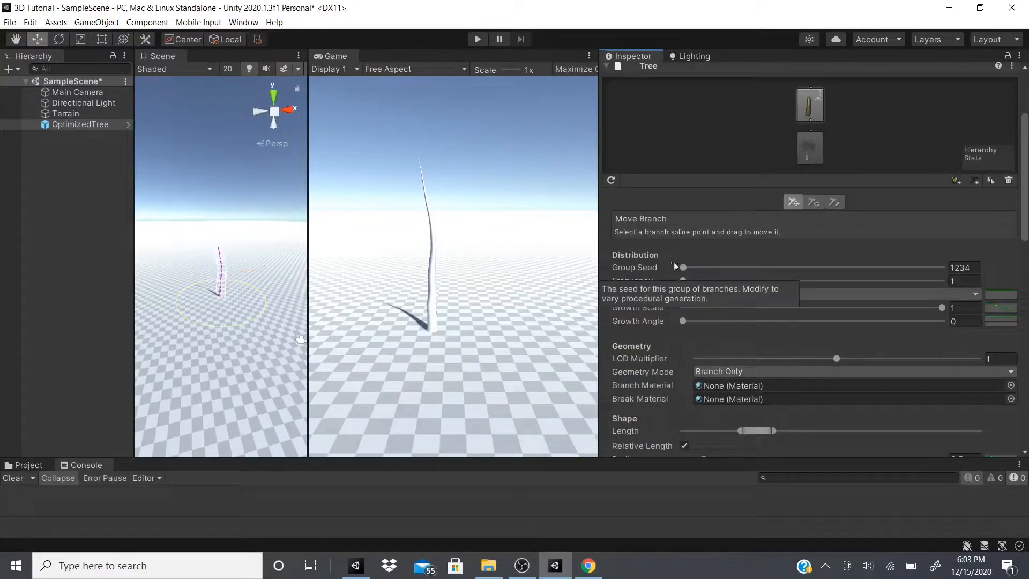
{"action": "scroll", "coordinate": [673, 258], "scroll_direction": "down", "scroll_amount": 3}
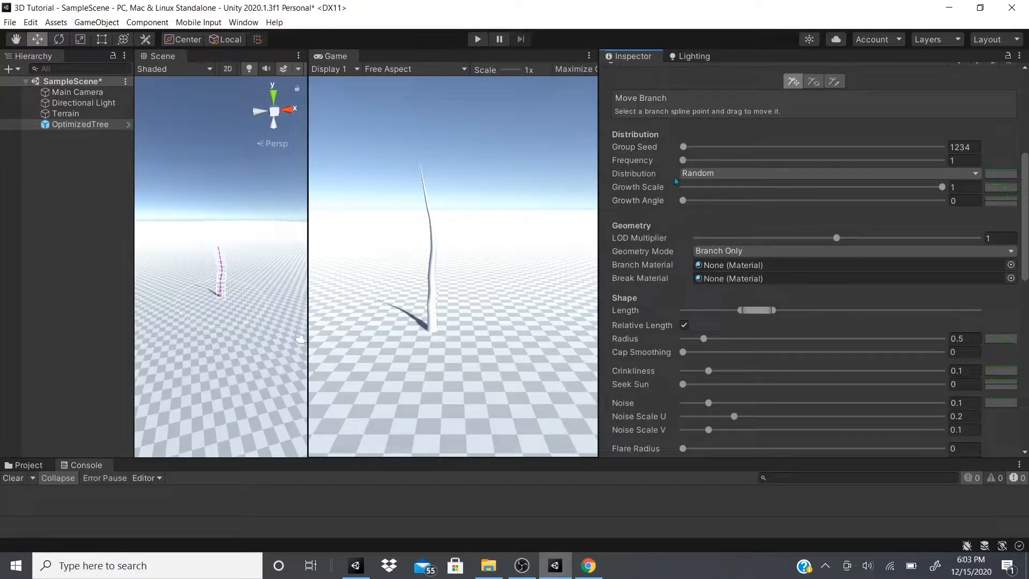
{"action": "left_click_drag", "start_coordinate": [684, 148], "coordinate": [907, 187]}
Vary the branch group's Frequency and settle on 65
{"action": "left_click_drag", "start_coordinate": [685, 161], "coordinate": [1019, 200]}
{"action": "left_click_drag", "start_coordinate": [875, 202], "coordinate": [850, 161]}
{"action": "left_click", "coordinate": [729, 175]}
{"action": "left_click", "coordinate": [682, 160]}
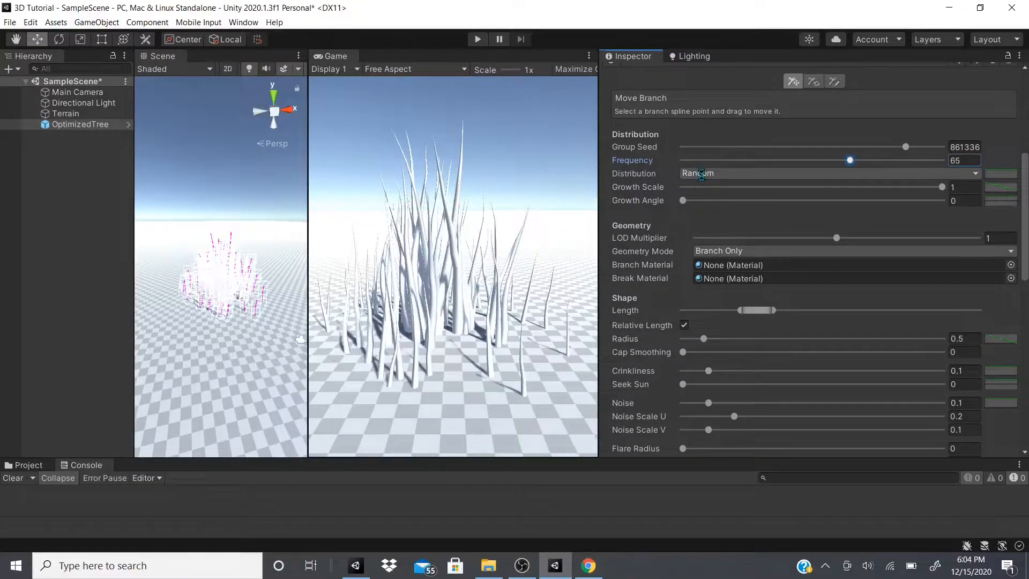
Try the Alternate and Opposite distributions on the branch group, and set its Distribution to Whorled
{"action": "left_click", "coordinate": [702, 175]}
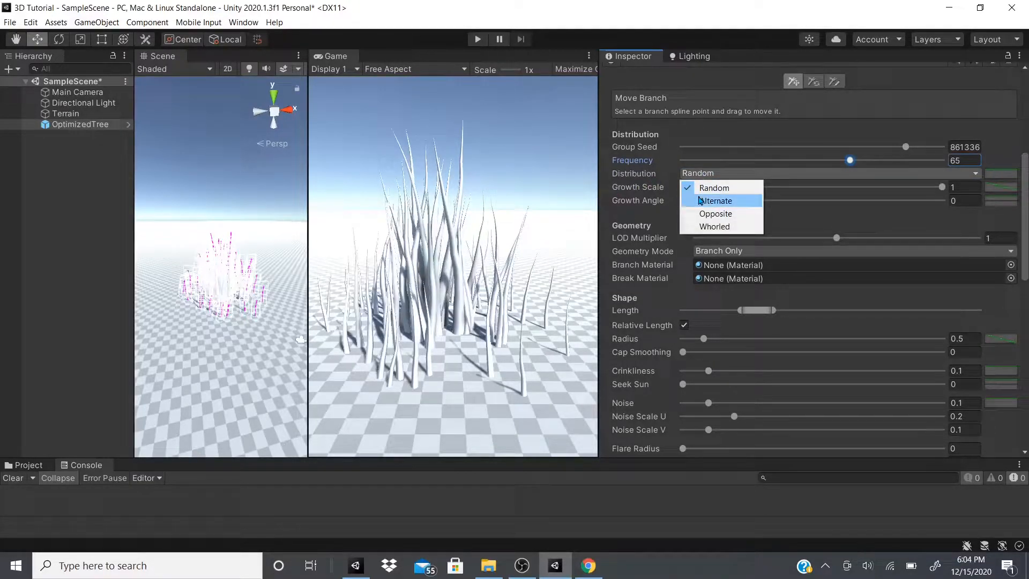
{"action": "left_click", "coordinate": [702, 201]}
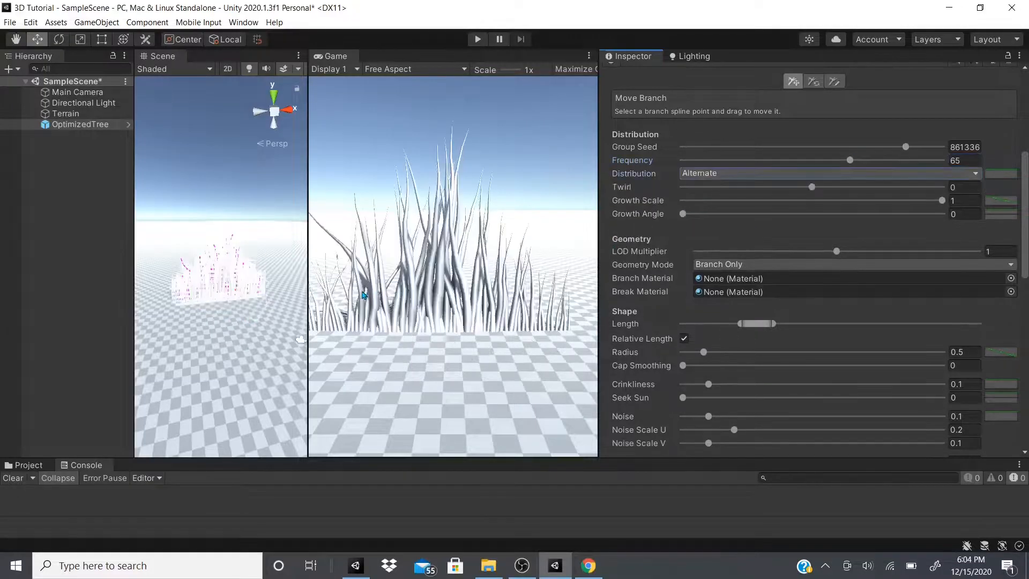
{"action": "left_click", "coordinate": [796, 172]}
{"action": "left_click", "coordinate": [745, 215]}
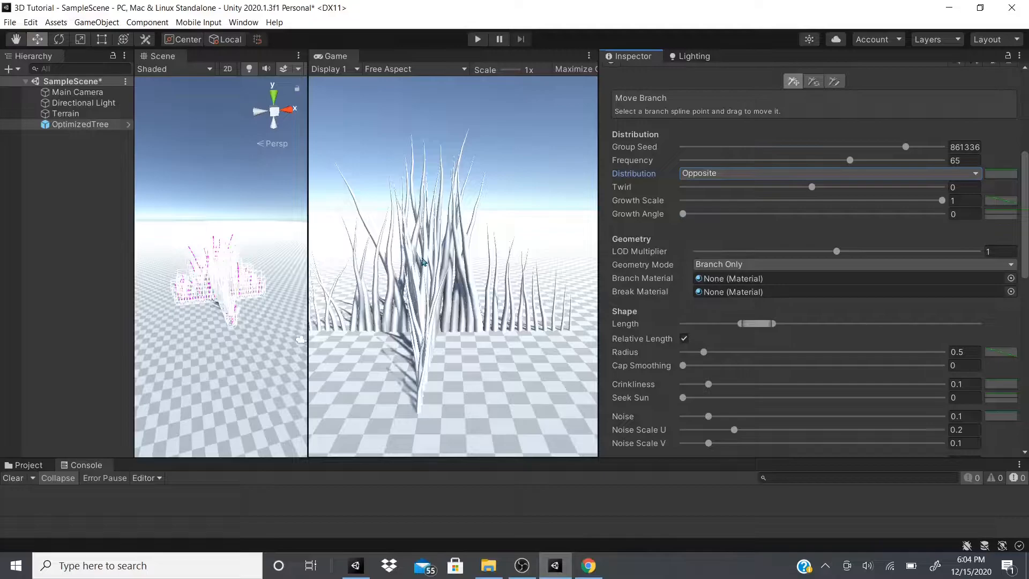
{"action": "left_click", "coordinate": [735, 173]}
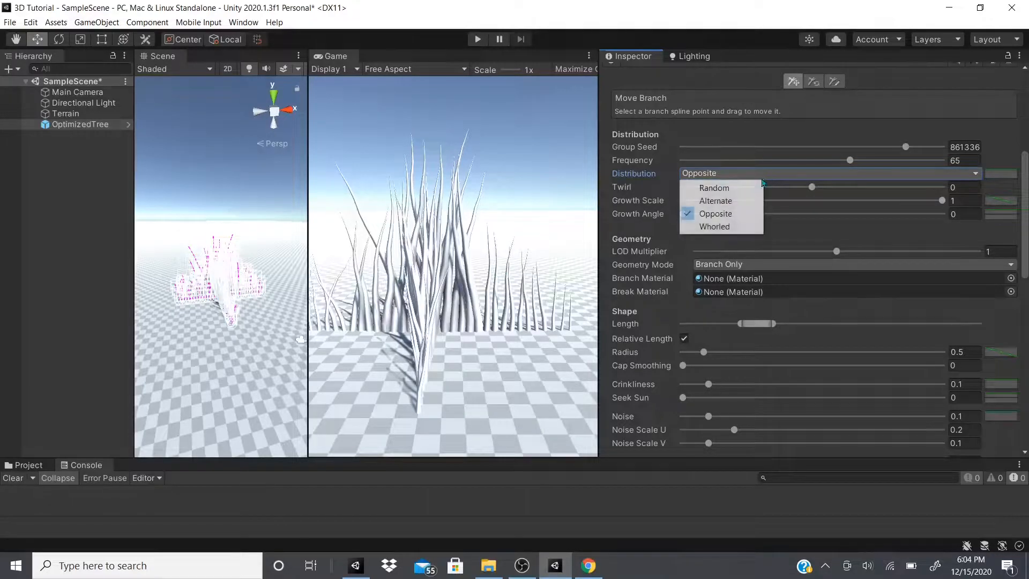
{"action": "left_click", "coordinate": [713, 213]}
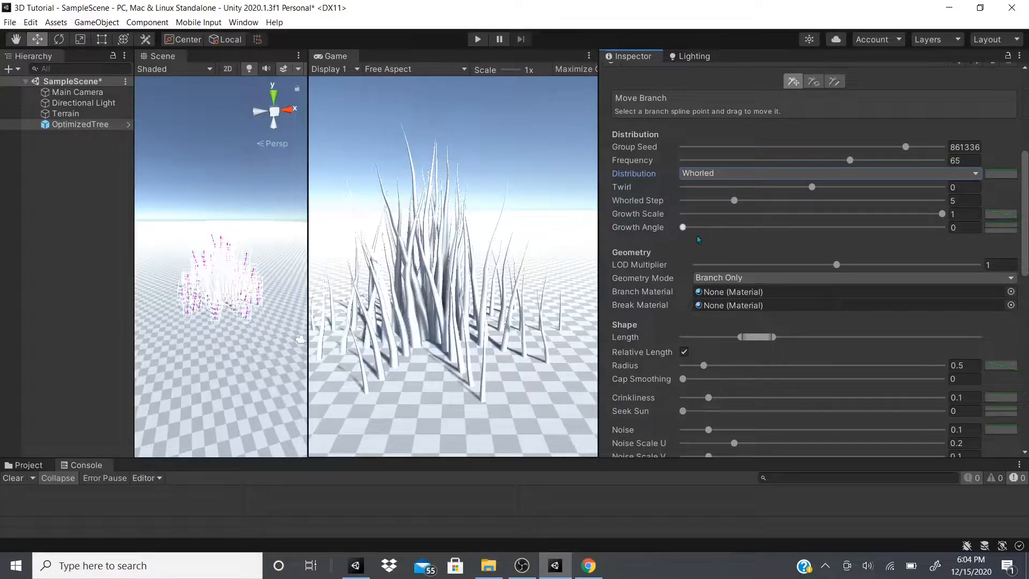
Set the whorled branch group's Twirl to 0.456 and its Whorled Step to 9
{"action": "left_click", "coordinate": [683, 174]}
{"action": "left_click", "coordinate": [695, 175]}
{"action": "left_click_drag", "start_coordinate": [812, 188], "coordinate": [871, 188]}
{"action": "left_click_drag", "start_coordinate": [734, 200], "coordinate": [786, 201]}
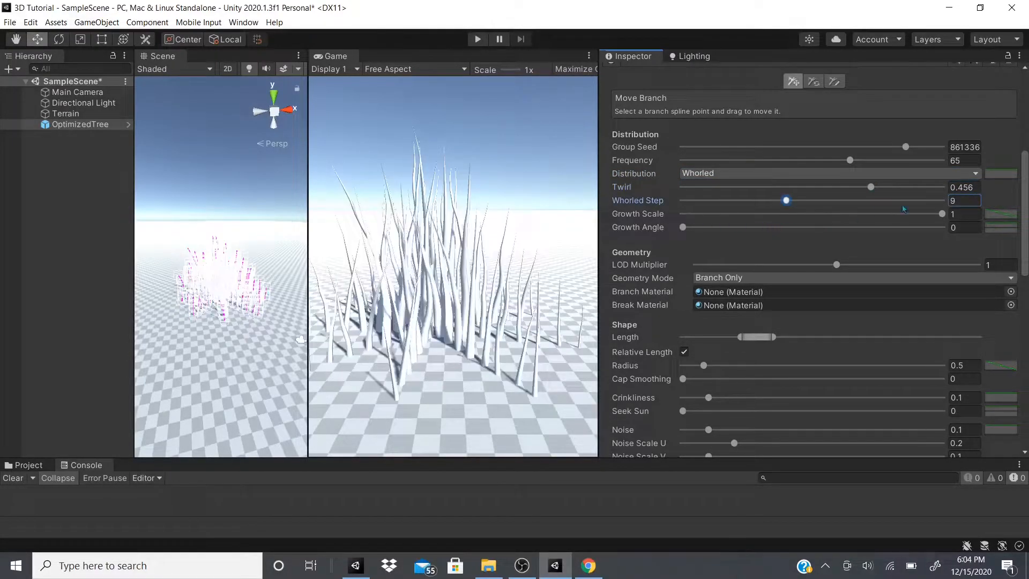
Vary the branch group's Growth Scale and Growth Angle, and return them to 1 and 0 with the Whorled distribution kept
{"action": "left_click_drag", "start_coordinate": [933, 214], "coordinate": [953, 218]}
{"action": "left_click_drag", "start_coordinate": [682, 227], "coordinate": [629, 233]}
{"action": "left_click_drag", "start_coordinate": [712, 213], "coordinate": [998, 226]}
{"action": "left_click_drag", "start_coordinate": [681, 237], "coordinate": [661, 217]}
{"action": "left_click", "coordinate": [713, 173]}
{"action": "left_click", "coordinate": [707, 225]}
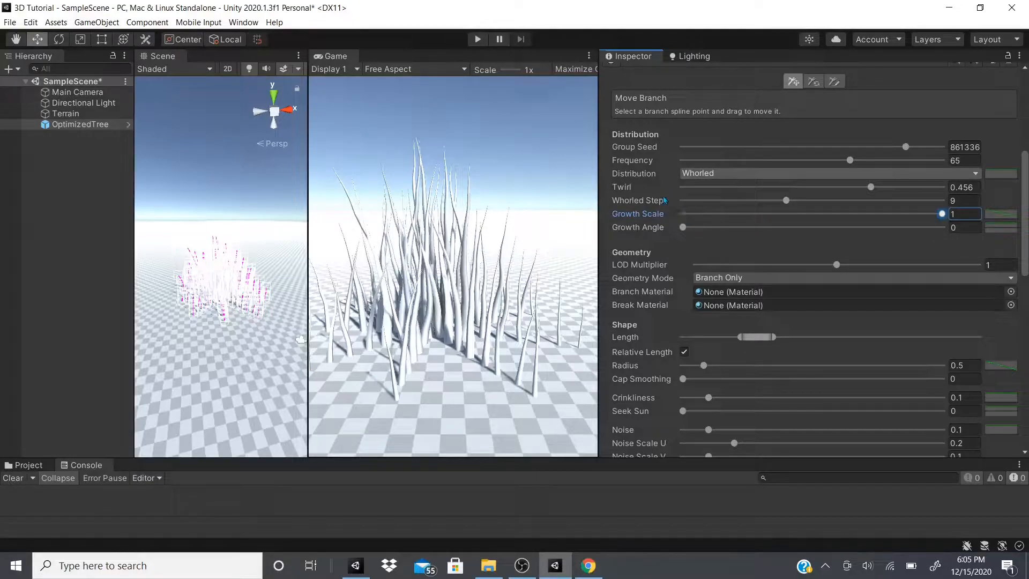
Vary the branch group's Twirl, leave it at 1, and switch the Distribution to Opposite
{"action": "left_click_drag", "start_coordinate": [875, 187], "coordinate": [758, 187]}
{"action": "left_click_drag", "start_coordinate": [834, 185], "coordinate": [943, 187]}
{"action": "left_click", "coordinate": [686, 214]}
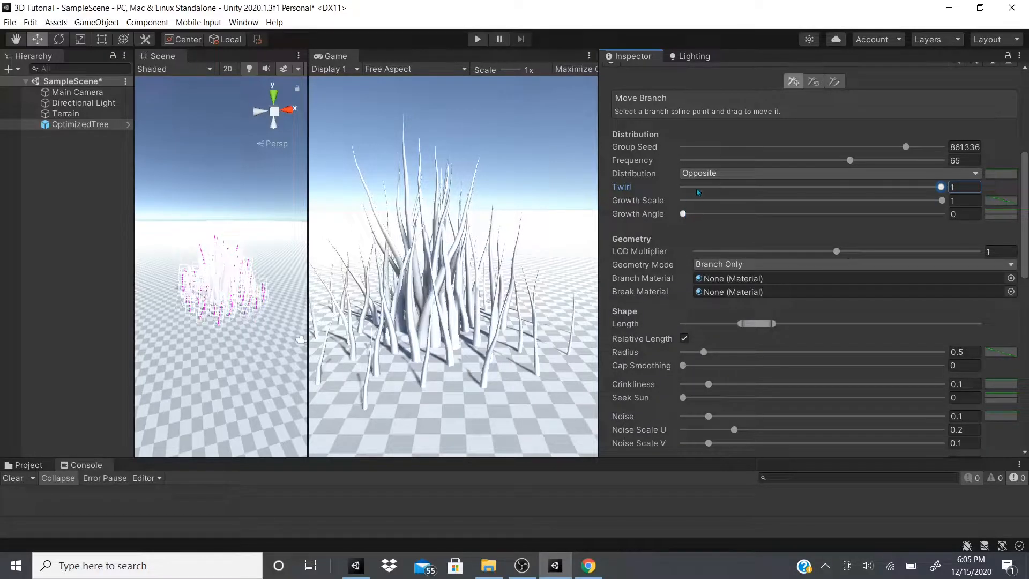
Switch the branch group to the Alternate distribution with a Growth Angle of 0.008 and a Twirl of 1
{"action": "left_click", "coordinate": [699, 173]}
{"action": "left_click", "coordinate": [694, 212]}
{"action": "left_click", "coordinate": [699, 173]}
{"action": "left_click", "coordinate": [700, 164]}
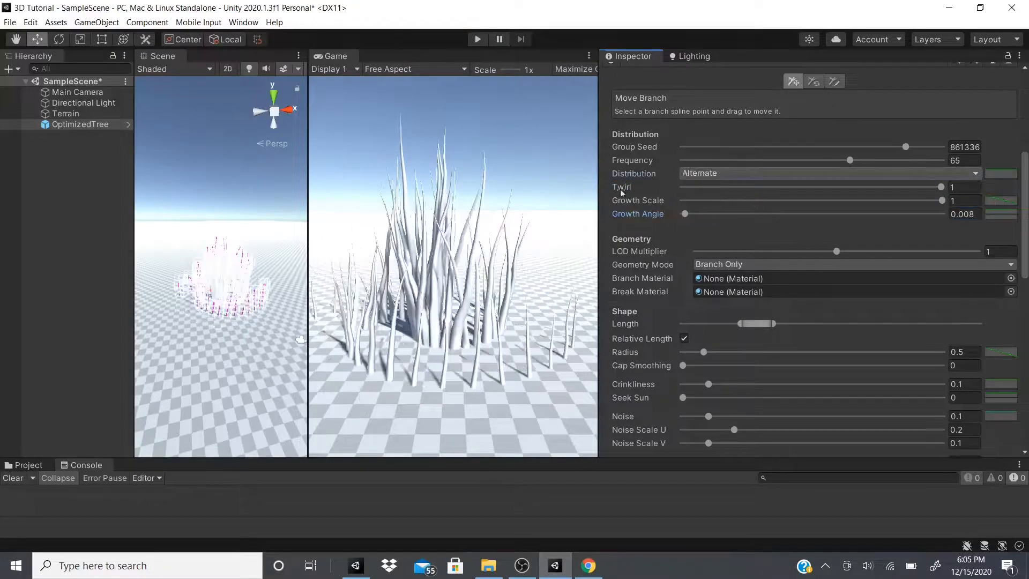
{"action": "mouse_move", "coordinate": [941, 187]}
{"action": "left_mouse_down"}
{"action": "mouse_move", "coordinate": [756, 187]}
{"action": "mouse_move", "coordinate": [740, 199]}
{"action": "mouse_move", "coordinate": [822, 208]}
{"action": "mouse_move", "coordinate": [943, 198]}
{"action": "left_mouse_up"}
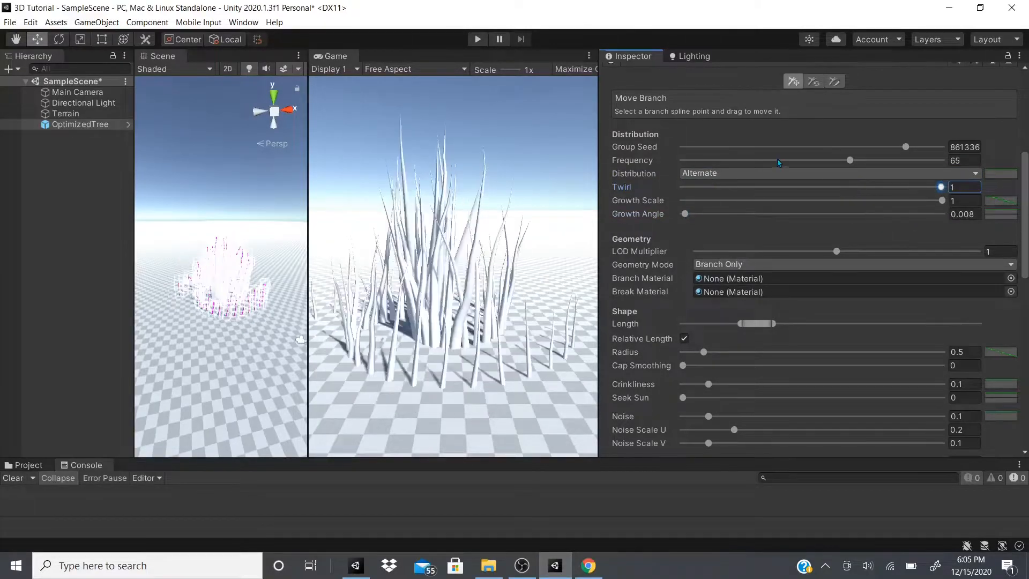
Set the branch group's Distribution back to Random and view the distribution options again
{"action": "left_click", "coordinate": [715, 187]}
{"action": "left_click", "coordinate": [698, 175]}
{"action": "left_click", "coordinate": [700, 187]}
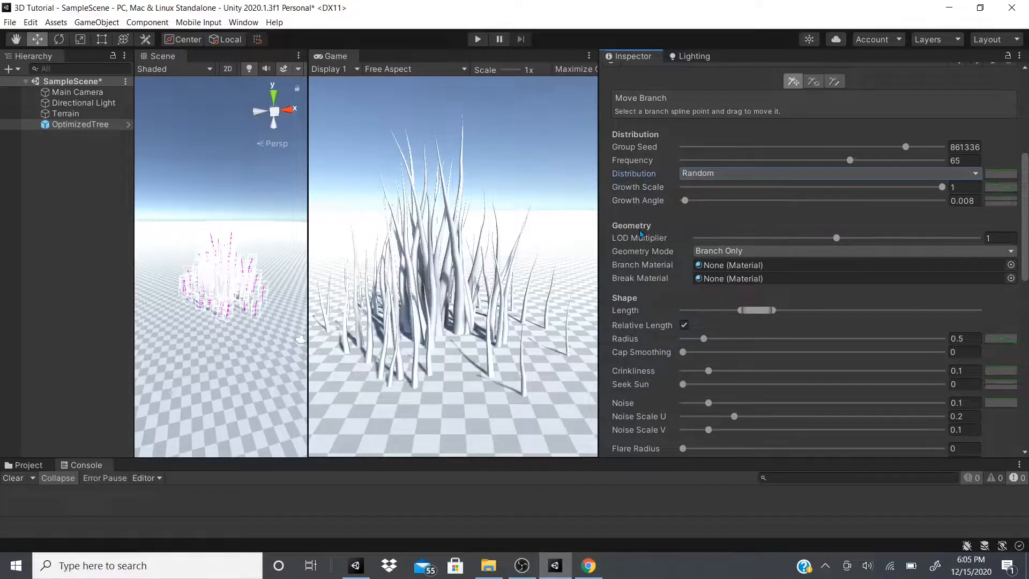
{"action": "left_click", "coordinate": [688, 174]}
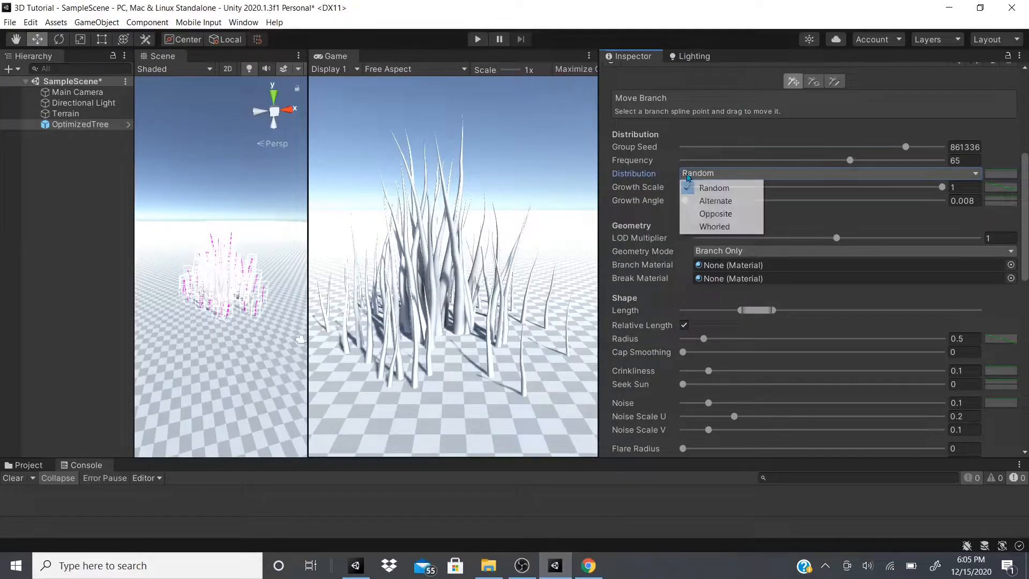
Try the Branch + Fronds geometry mode on the branch group and return it to Branch Only
{"action": "left_click", "coordinate": [650, 214]}
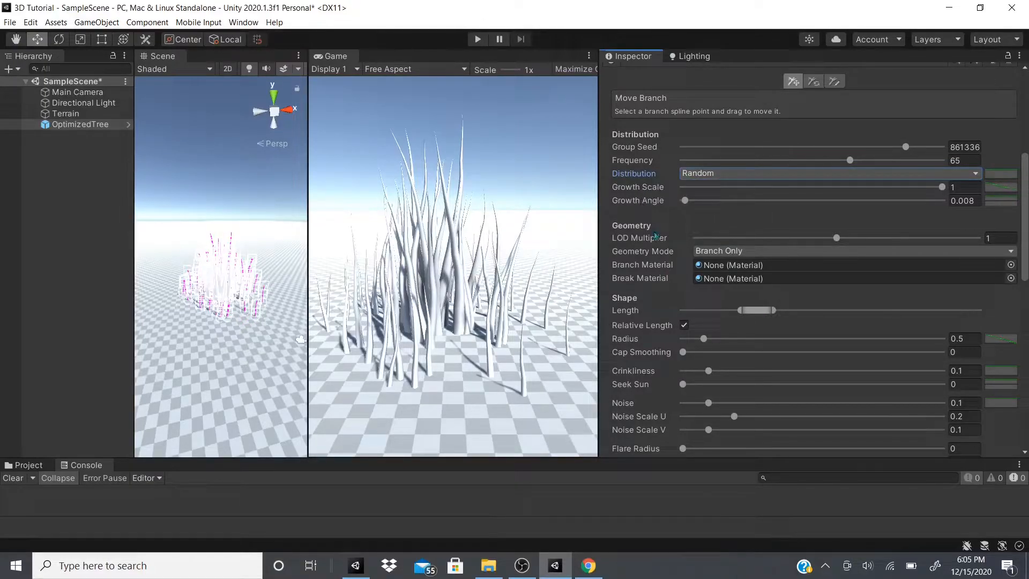
{"action": "scroll", "coordinate": [670, 201], "scroll_direction": "down", "scroll_amount": 3}
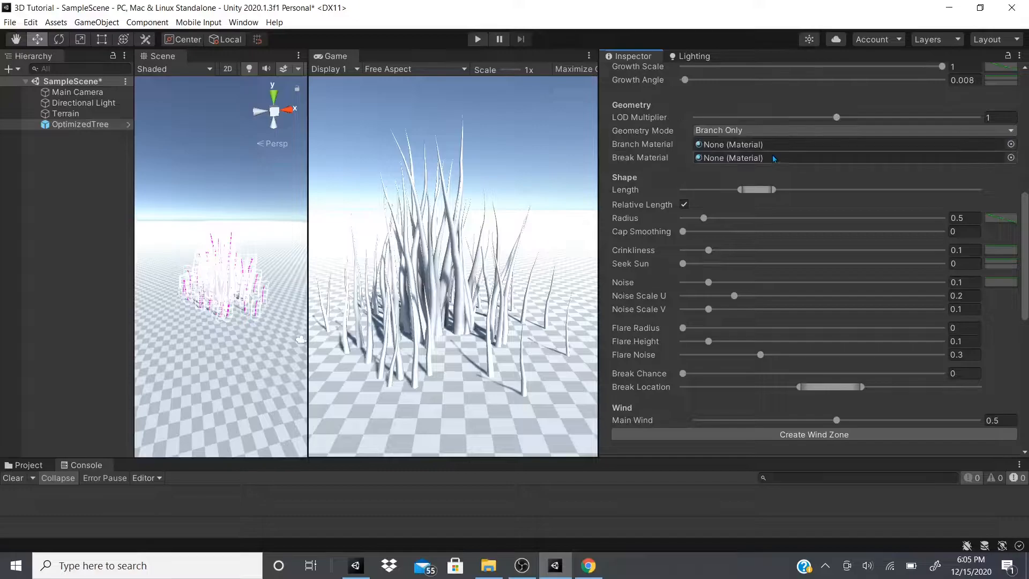
{"action": "scroll", "coordinate": [699, 223], "scroll_direction": "up", "scroll_amount": 5}
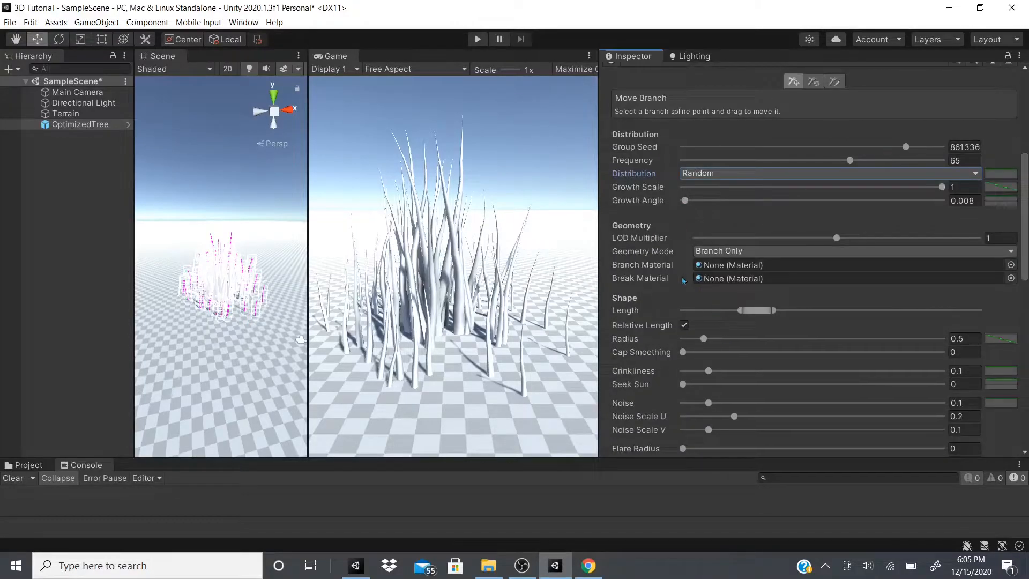
{"action": "left_click", "coordinate": [705, 252]}
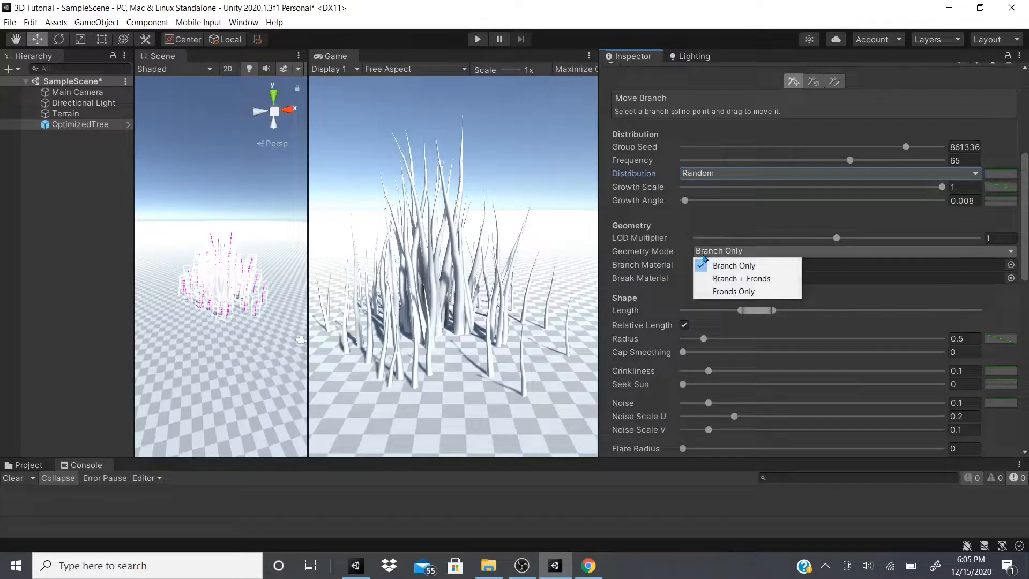
{"action": "left_click", "coordinate": [673, 283]}
{"action": "left_click", "coordinate": [702, 251]}
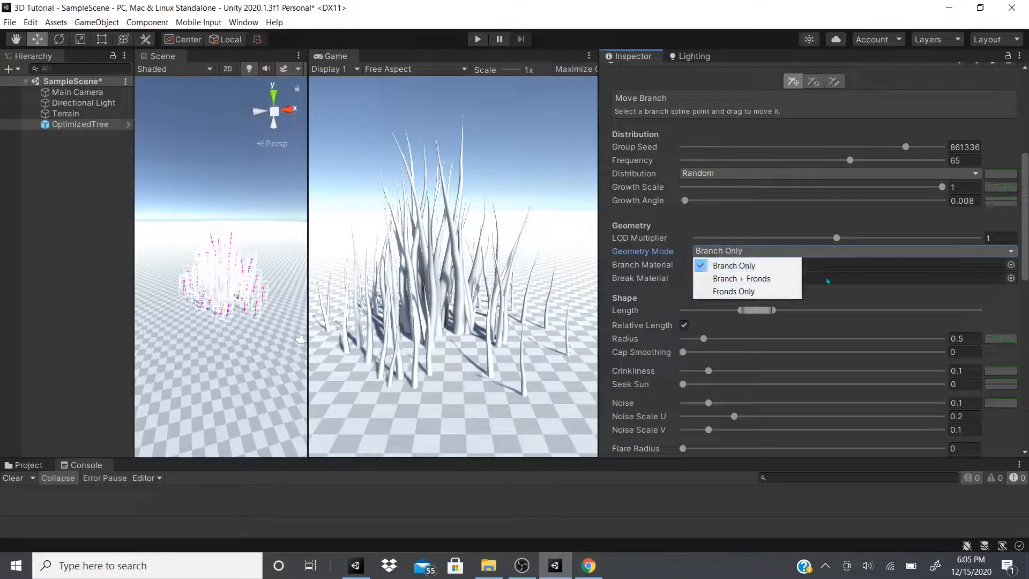
{"action": "left_click", "coordinate": [736, 284]}
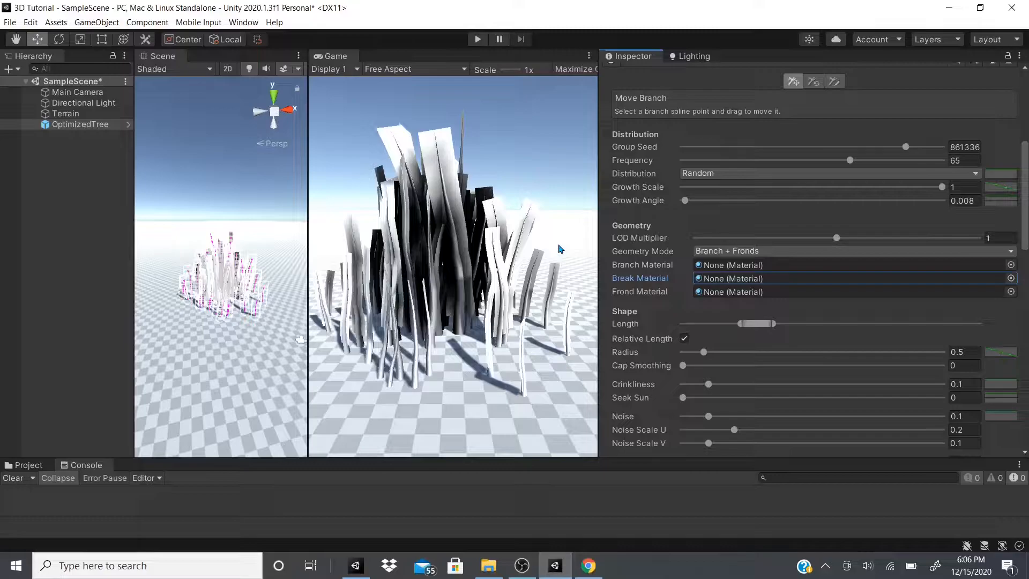
{"action": "left_click", "coordinate": [729, 251]}
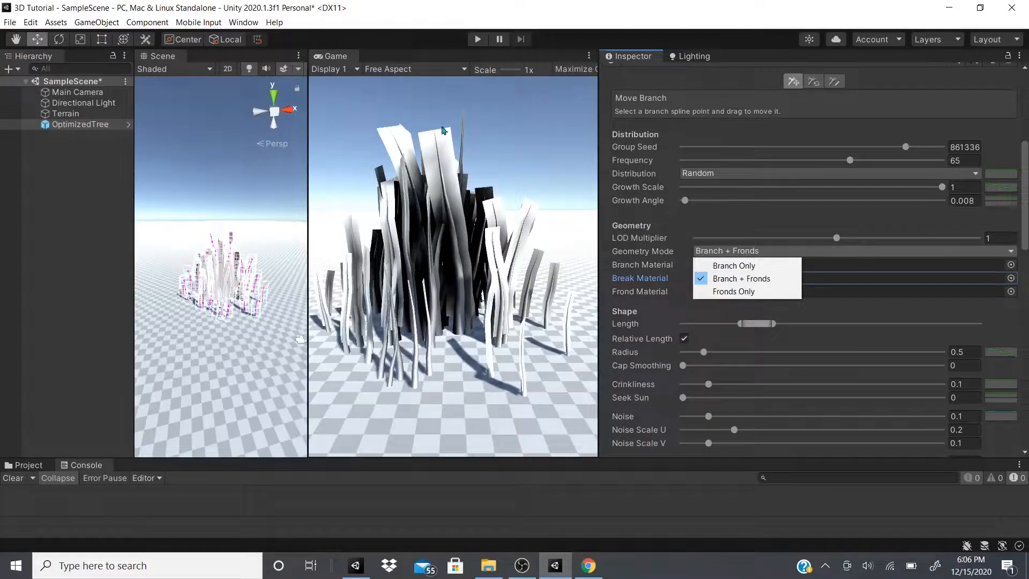
{"action": "left_click", "coordinate": [710, 265]}
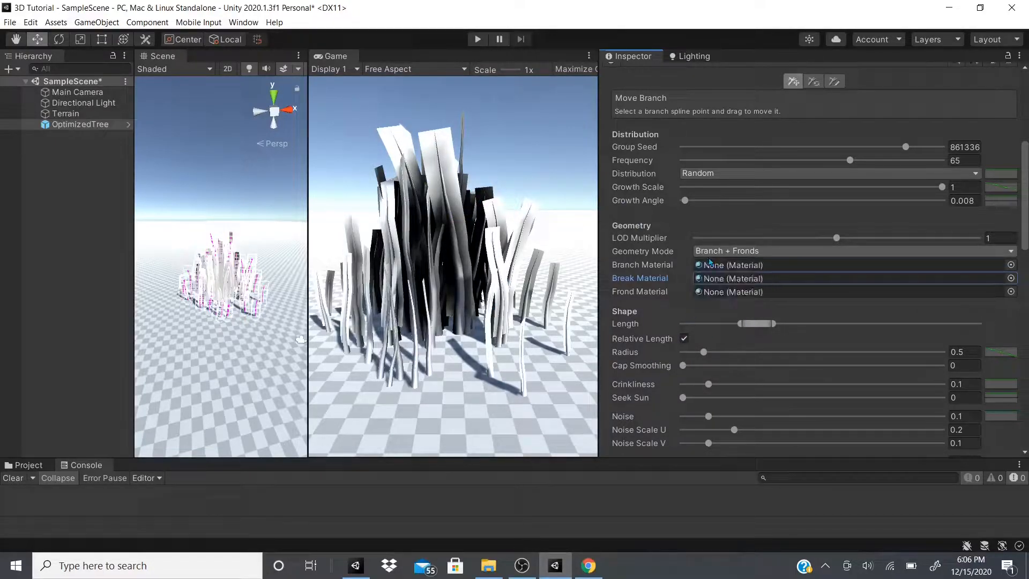
Find "branch" materials, assign Branches_0 with the brown bark texture as the Branch Material, and apply the Nature/Tree Creator Bark shader
{"action": "left_click", "coordinate": [1010, 265]}
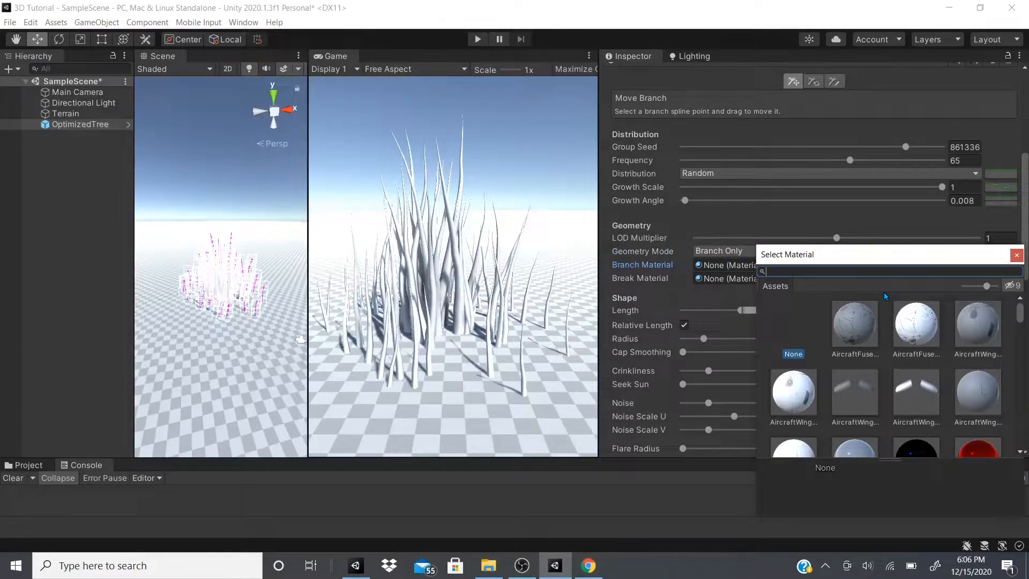
{"action": "type", "text": "branch"}
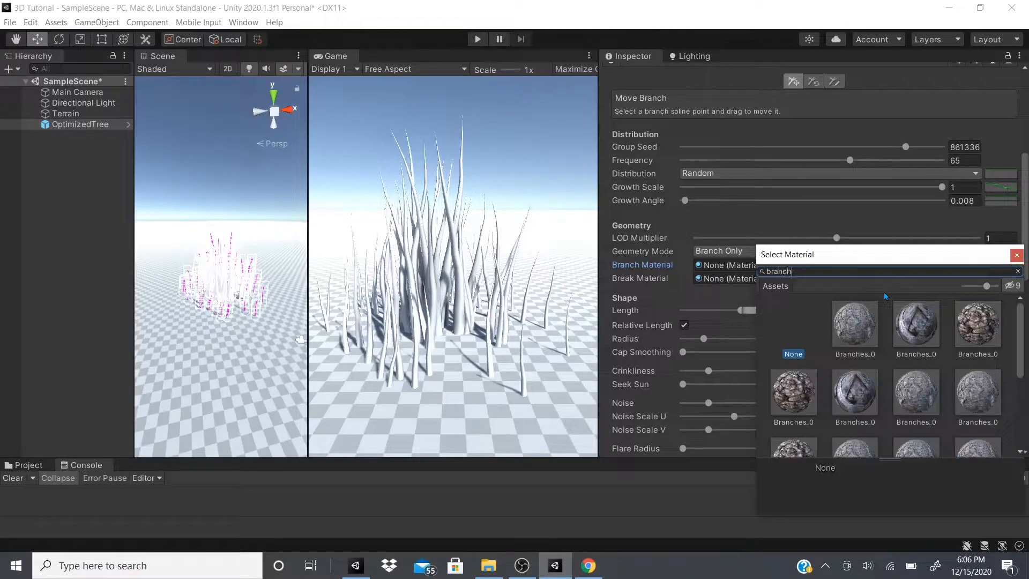
{"action": "key", "text": "Down"}
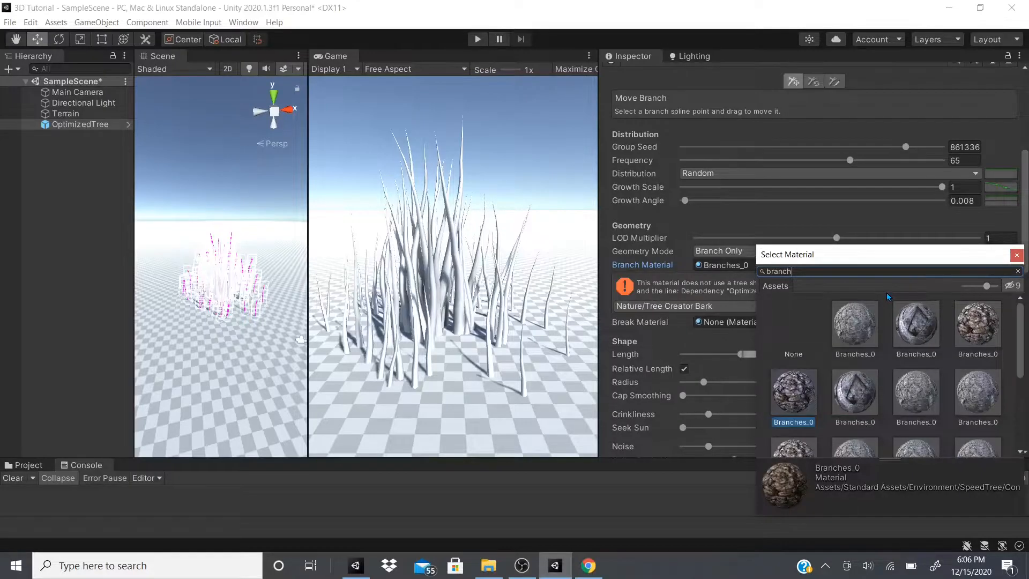
{"action": "key", "text": "Return"}
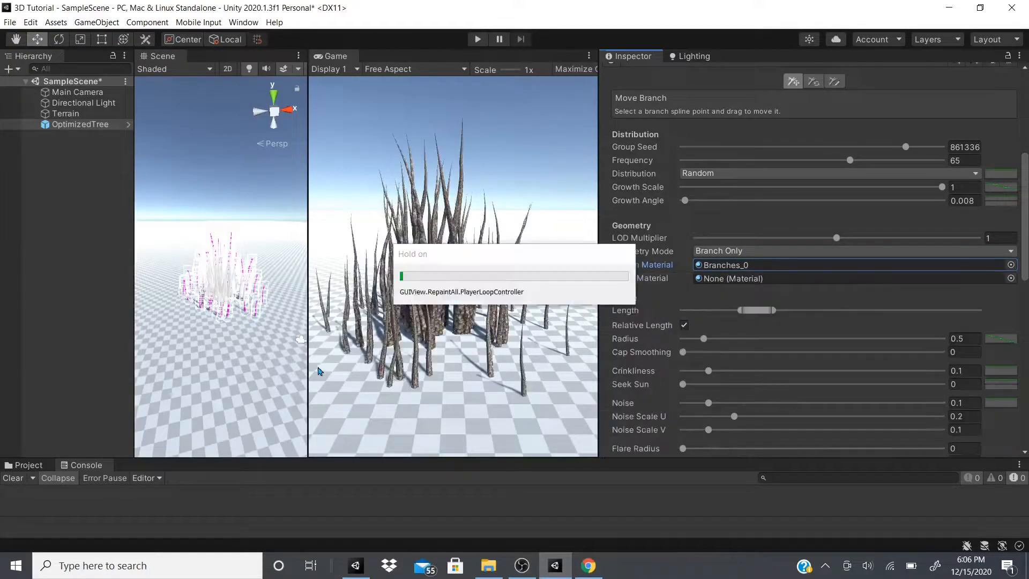
Examine the bark texture on the branches up close in the scene view
{"action": "scroll", "coordinate": [453, 271], "scroll_direction": "up", "scroll_amount": 2}
{"action": "scroll", "coordinate": [453, 270], "scroll_direction": "down", "scroll_amount": 2}
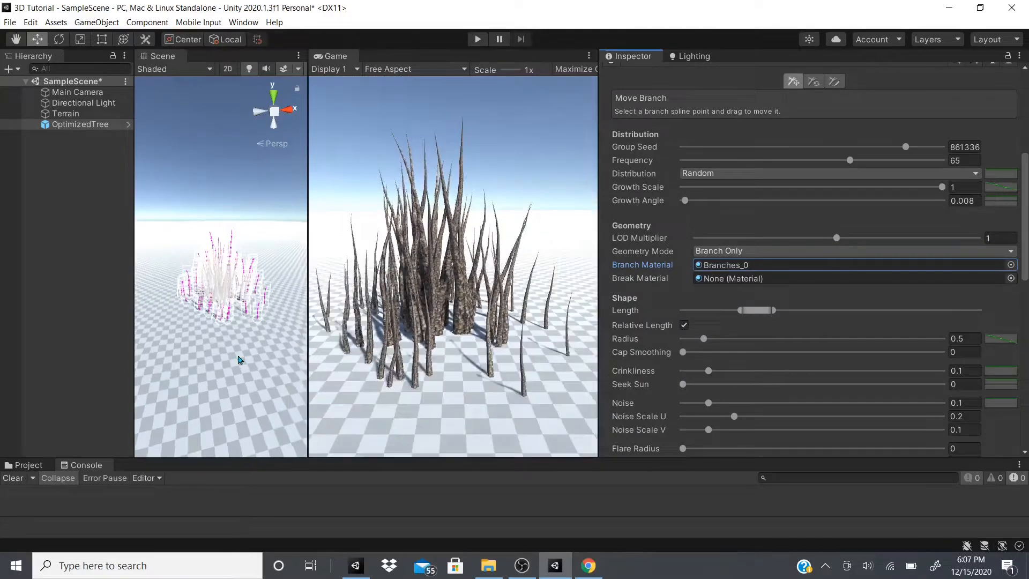
{"action": "left_click", "coordinate": [233, 358]}
{"action": "scroll", "coordinate": [220, 336], "scroll_direction": "up", "scroll_amount": 8}
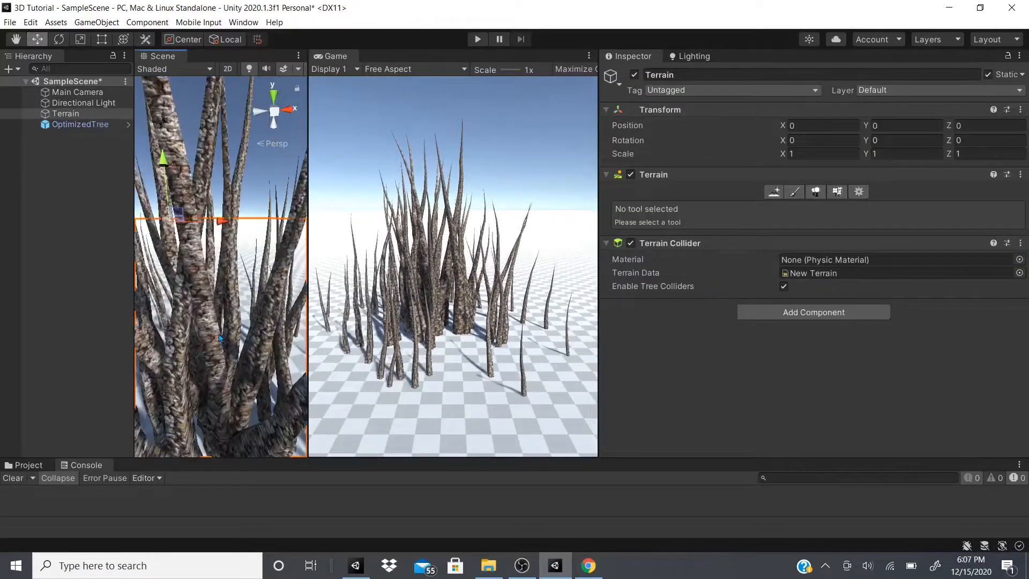
{"action": "scroll", "coordinate": [219, 334], "scroll_direction": "down", "scroll_amount": 6}
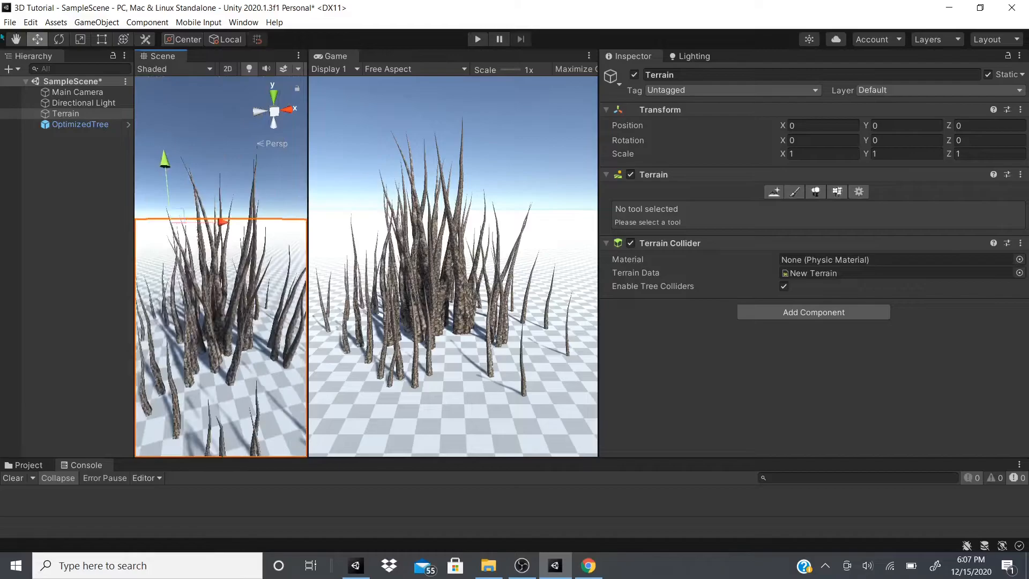
Reselect the tree and set the branch group's Frequency to 1
{"action": "left_click", "coordinate": [219, 333]}
{"action": "scroll", "coordinate": [752, 292], "scroll_direction": "down", "scroll_amount": 10}
{"action": "scroll", "coordinate": [767, 320], "scroll_direction": "up", "scroll_amount": 8}
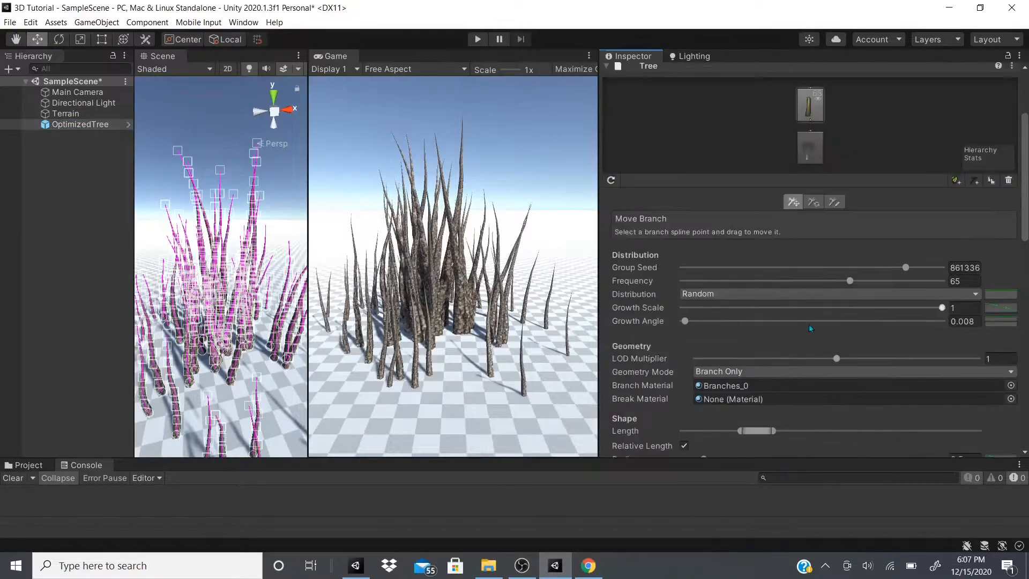
{"action": "left_click_drag", "start_coordinate": [848, 279], "coordinate": [681, 280]}
{"action": "scroll", "coordinate": [899, 224], "scroll_direction": "down", "scroll_amount": 5}
{"action": "scroll", "coordinate": [889, 226], "scroll_direction": "up", "scroll_amount": 3}
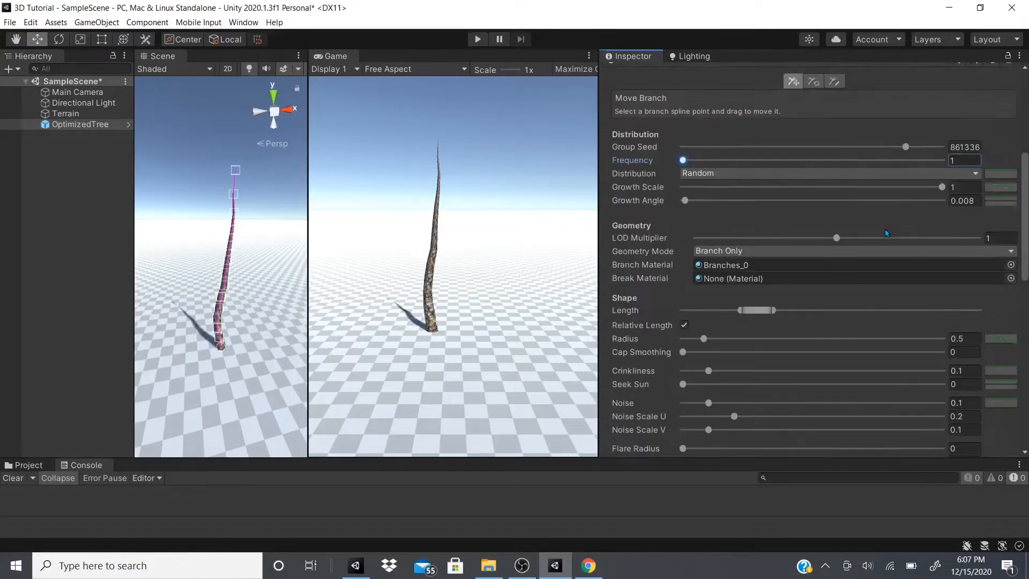
Assign Branches_0 as the Break Material, apply the Nature/Tree Creator Bark shader to it, and check the setting's description
{"action": "scroll", "coordinate": [804, 246], "scroll_direction": "down", "scroll_amount": 3}
{"action": "scroll", "coordinate": [788, 242], "scroll_direction": "up", "scroll_amount": 3}
{"action": "left_click", "coordinate": [1011, 278]}
{"action": "scroll", "coordinate": [843, 358], "scroll_direction": "down", "scroll_amount": 2}
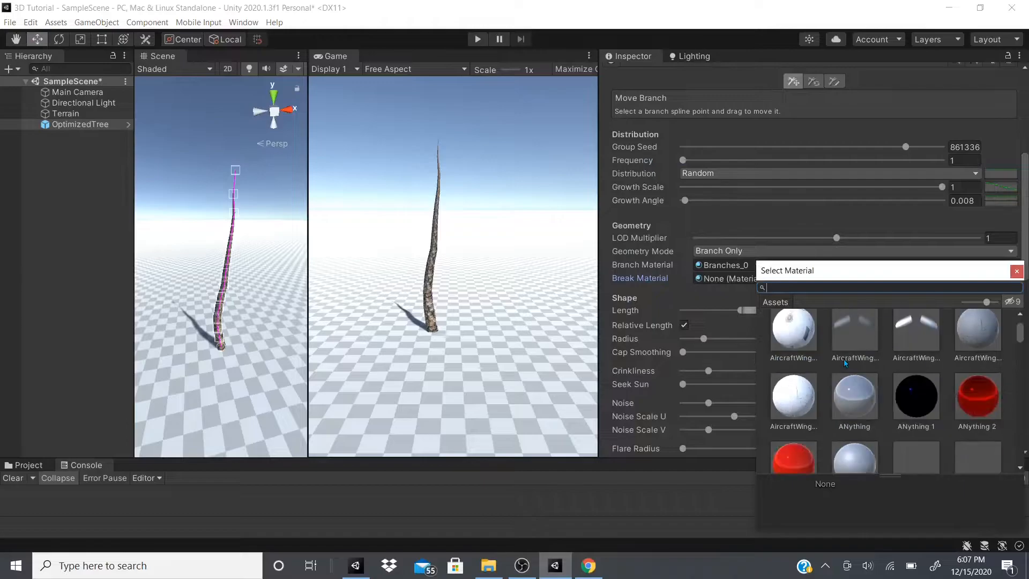
{"action": "double_click", "coordinate": [892, 410]}
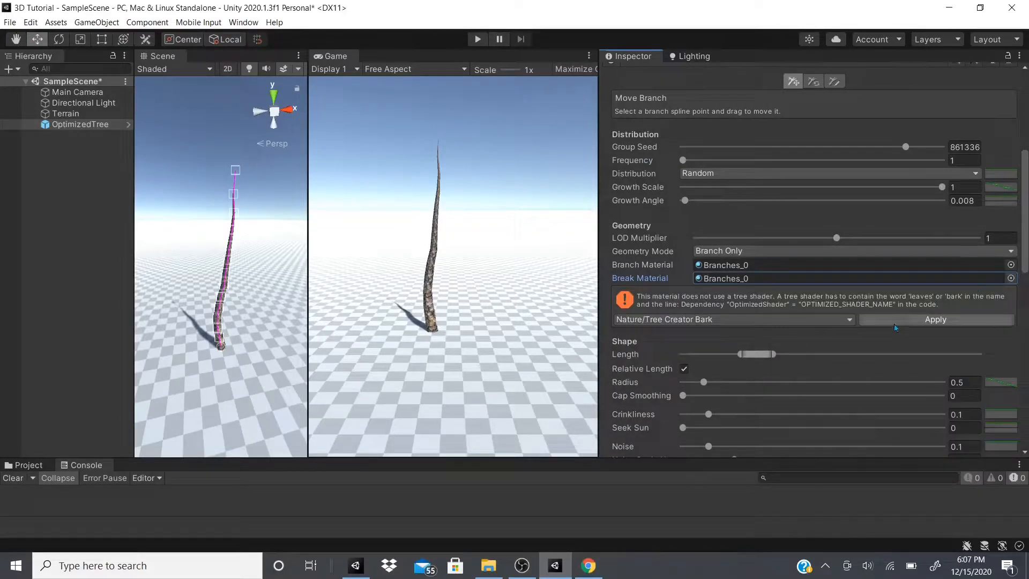
{"action": "mouse_move", "coordinate": [623, 280]}
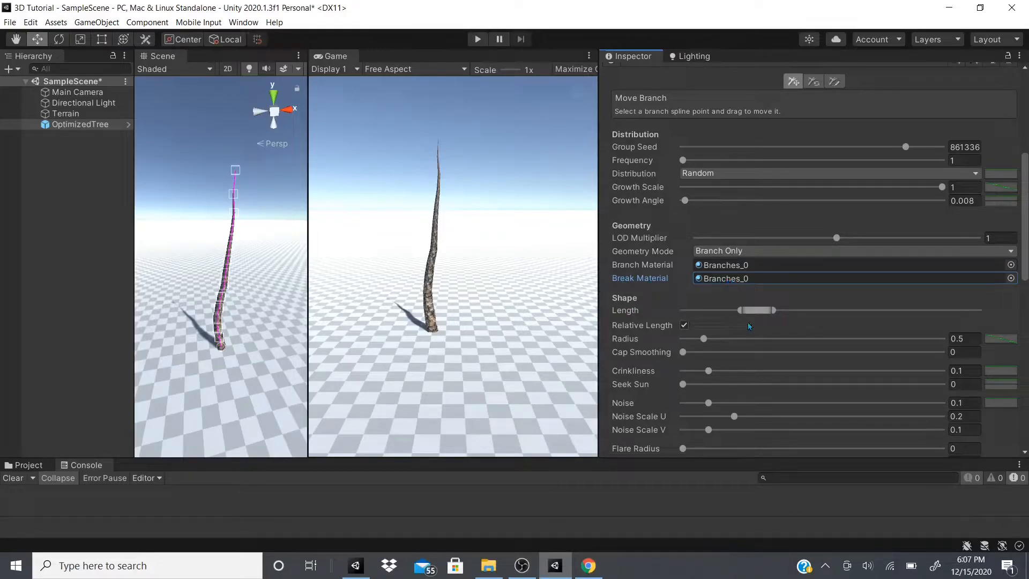
Shift and slightly narrow the branch group's Length range, and switch Relative Length off and on again
{"action": "mouse_move", "coordinate": [752, 310]}
{"action": "left_mouse_down"}
{"action": "mouse_move", "coordinate": [718, 310]}
{"action": "mouse_move", "coordinate": [777, 320]}
{"action": "mouse_move", "coordinate": [758, 319]}
{"action": "left_mouse_up"}
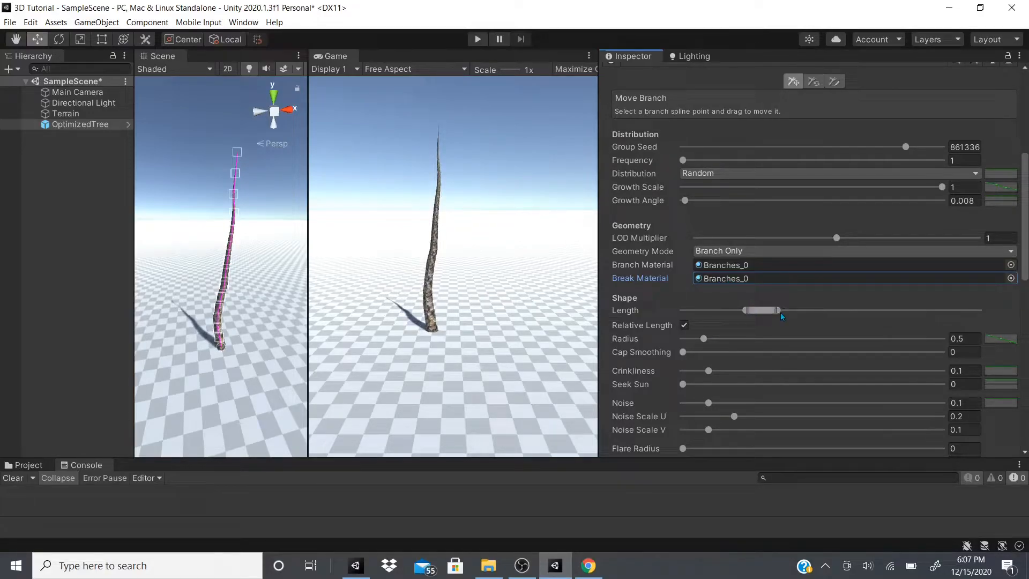
{"action": "left_click_drag", "start_coordinate": [777, 309], "coordinate": [772, 322]}
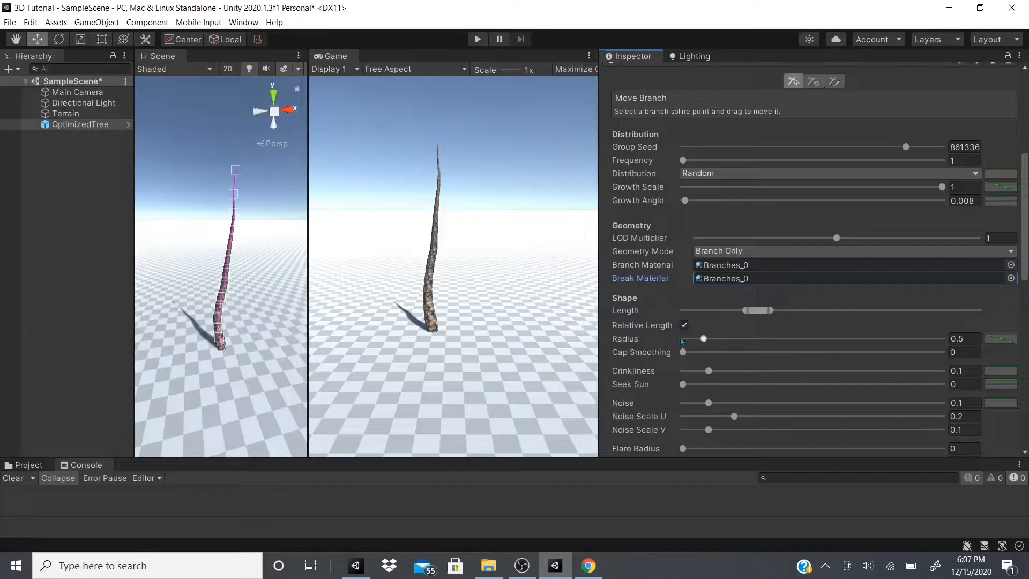
{"action": "scroll", "coordinate": [644, 201], "scroll_direction": "down", "scroll_amount": 3}
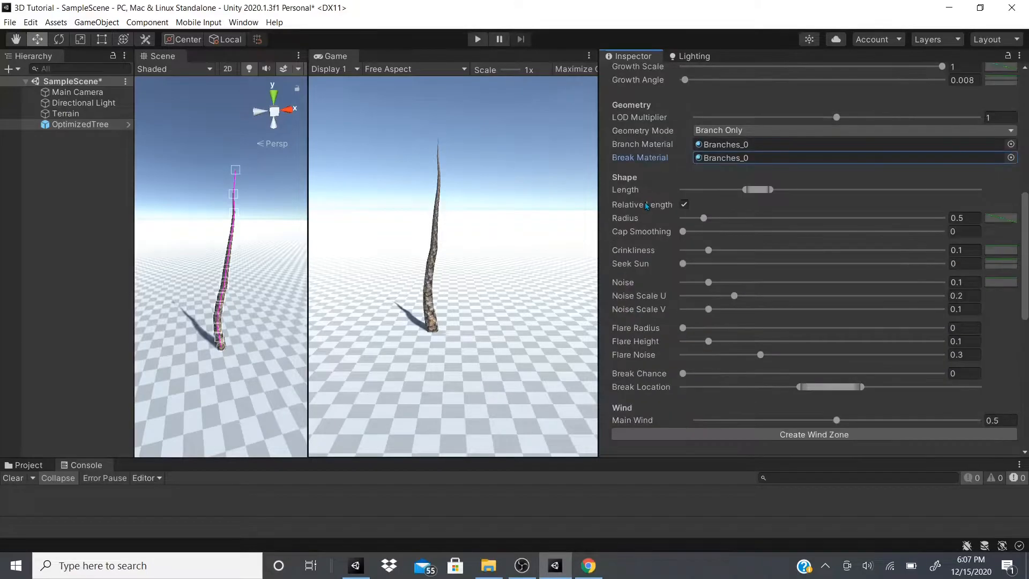
{"action": "left_click", "coordinate": [683, 205]}
{"action": "left_click", "coordinate": [684, 205]}
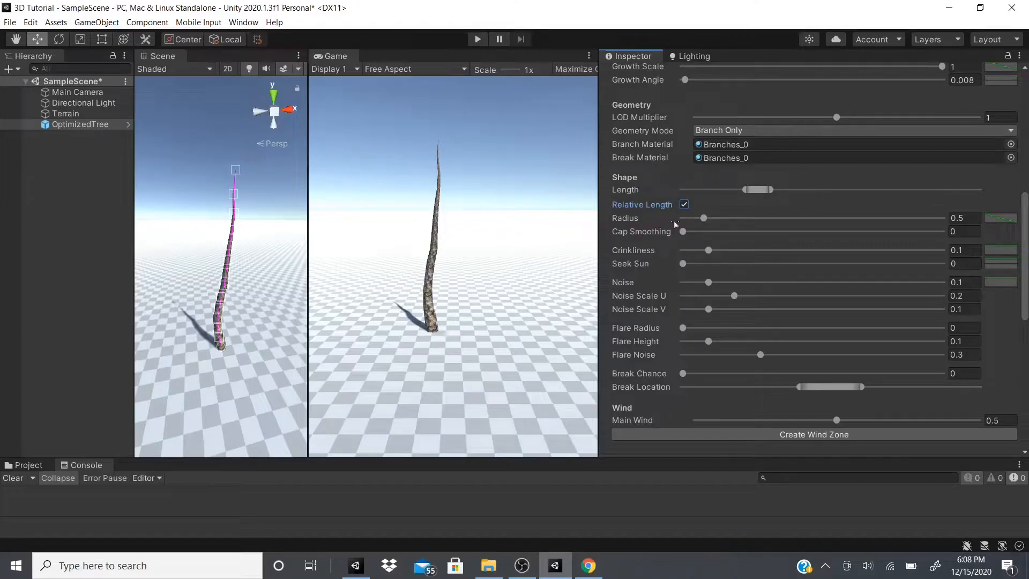
Set the Radius to 0.4, try rising and flat presets on its curve, and restore the straight fall from 1 to 0
{"action": "mouse_move", "coordinate": [706, 220]}
{"action": "left_mouse_down"}
{"action": "mouse_move", "coordinate": [801, 220]}
{"action": "mouse_move", "coordinate": [698, 218]}
{"action": "left_mouse_up"}
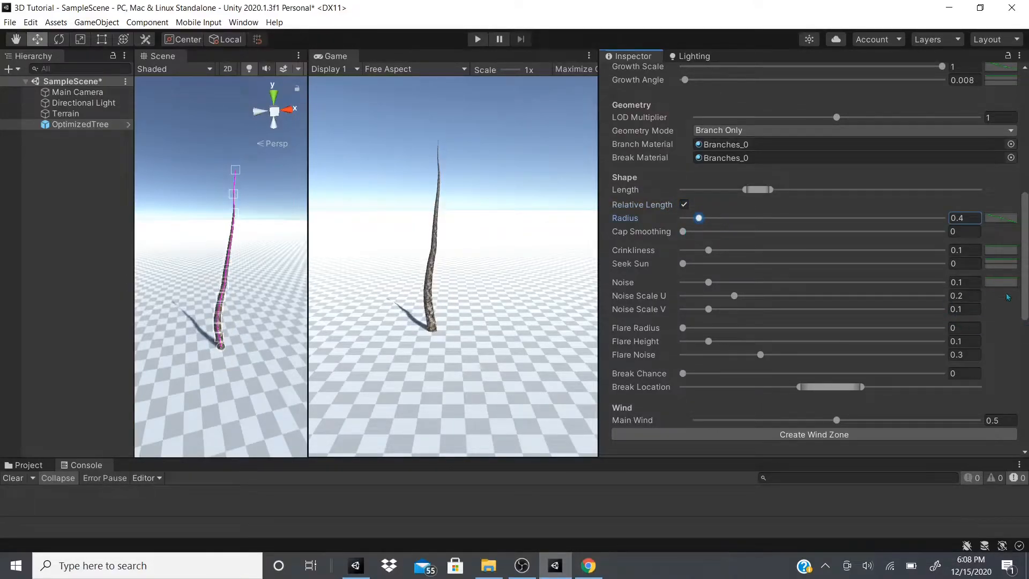
{"action": "left_click", "coordinate": [993, 219]}
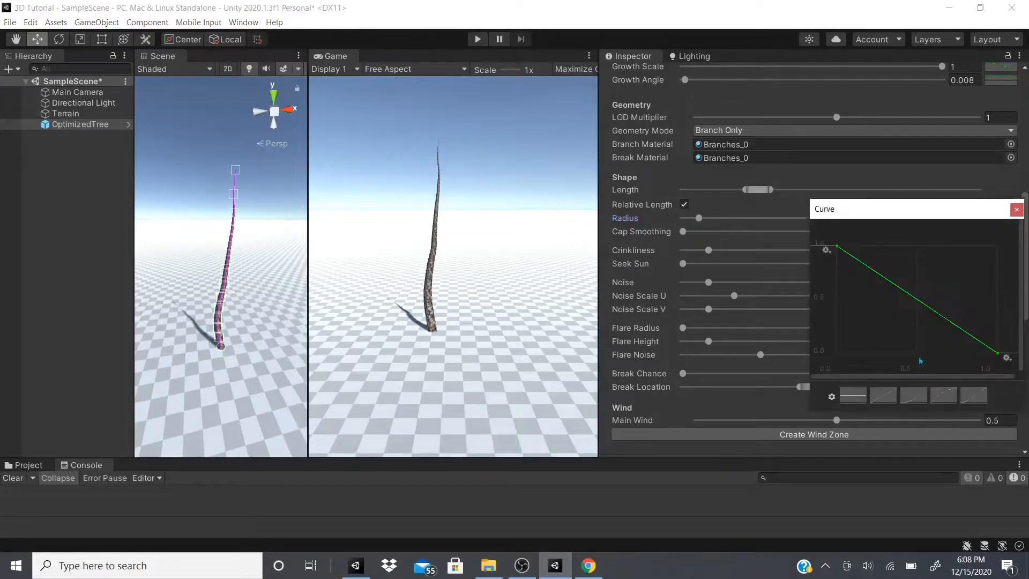
{"action": "left_click", "coordinate": [883, 398]}
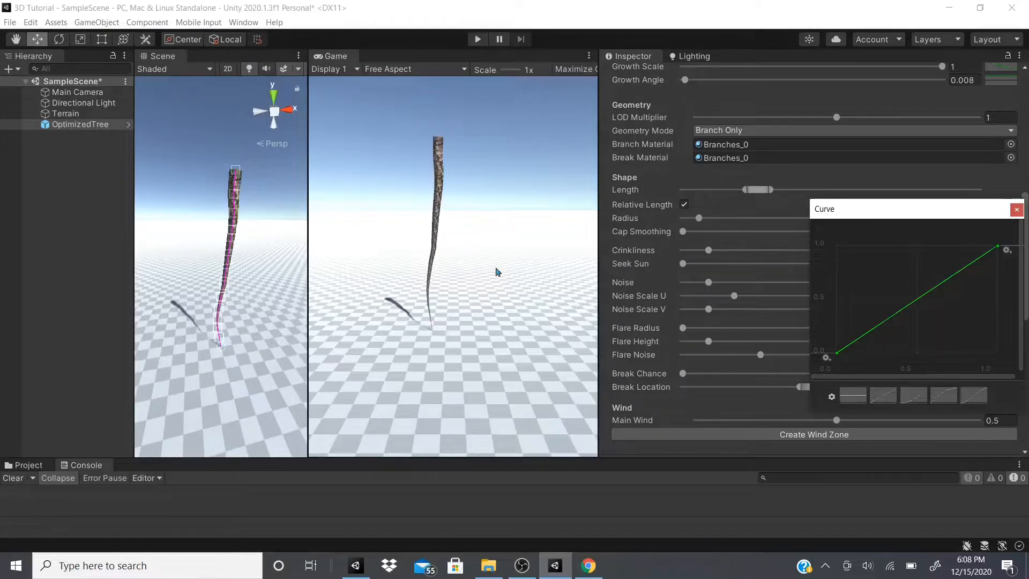
{"action": "left_click", "coordinate": [942, 397]}
{"action": "left_click", "coordinate": [858, 395]}
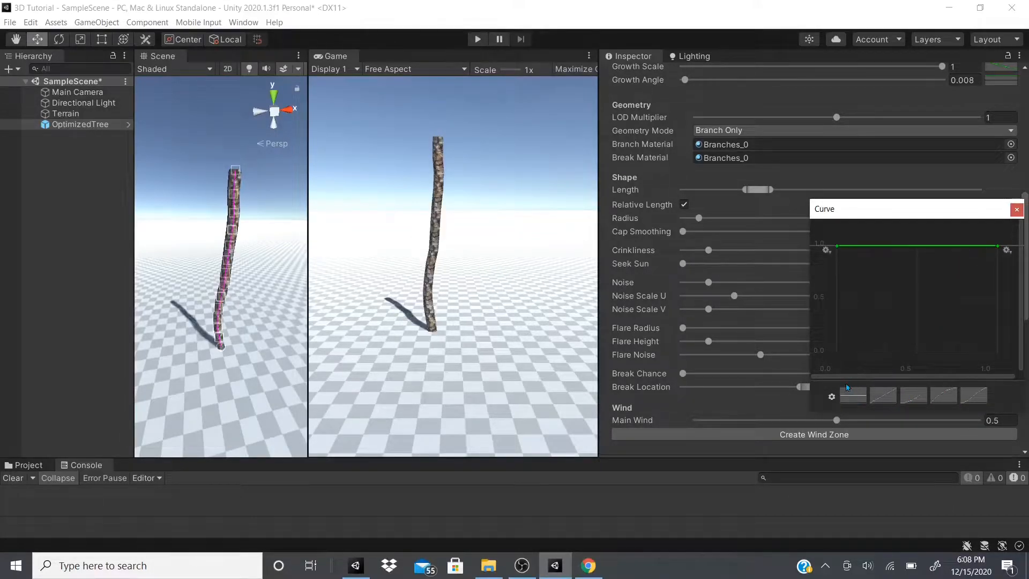
{"action": "left_click_drag", "start_coordinate": [838, 247], "coordinate": [798, 194]}
{"action": "left_click_drag", "start_coordinate": [998, 246], "coordinate": [1020, 355]}
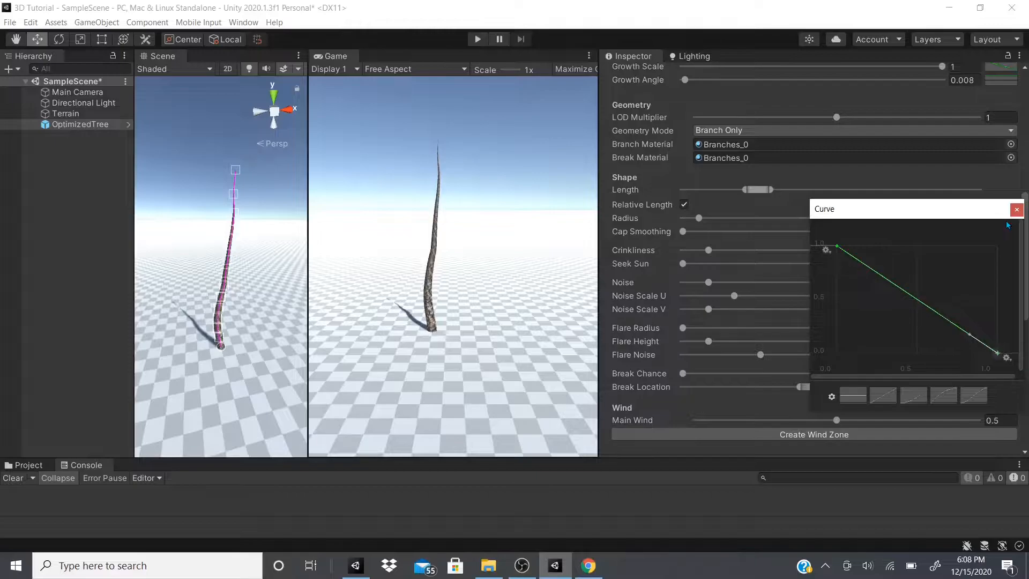
{"action": "left_click", "coordinate": [1016, 210]}
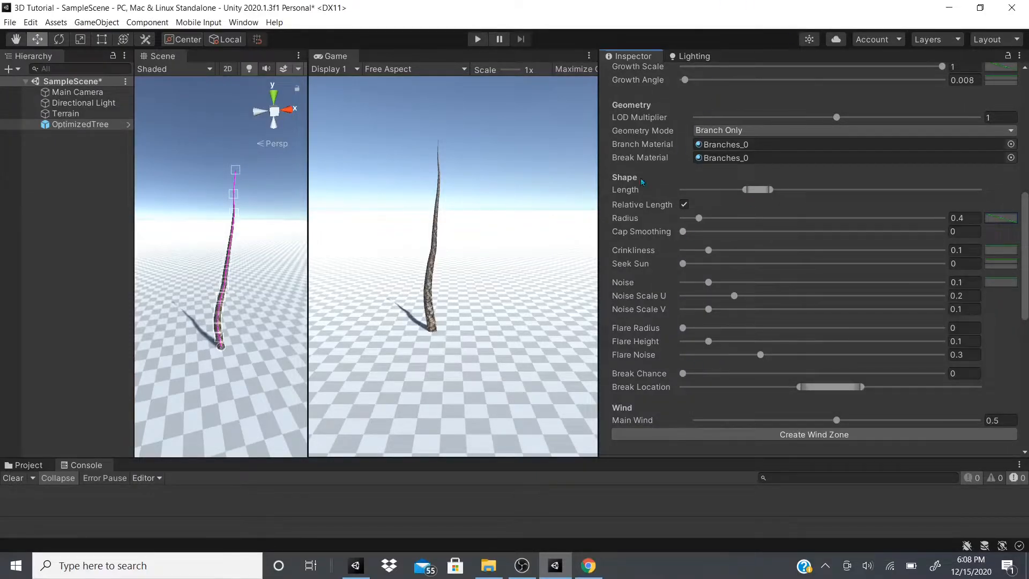
Set the branch group's Radius to 0.84 and vary Cap Smoothing, leaving it at 0
{"action": "left_click_drag", "start_coordinate": [697, 231], "coordinate": [722, 230]}
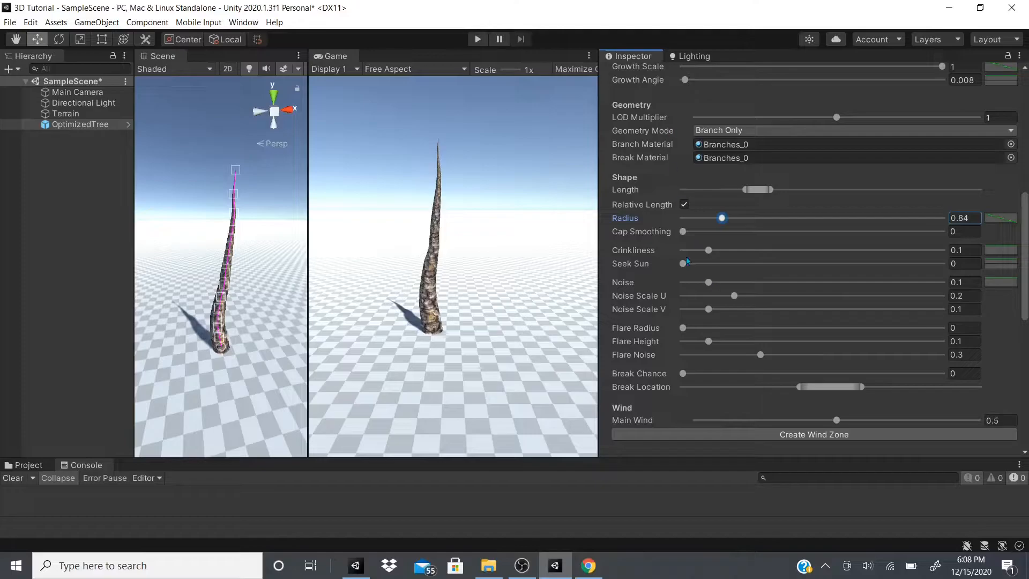
{"action": "left_click_drag", "start_coordinate": [683, 231], "coordinate": [644, 226]}
{"action": "mouse_move", "coordinate": [664, 235]}
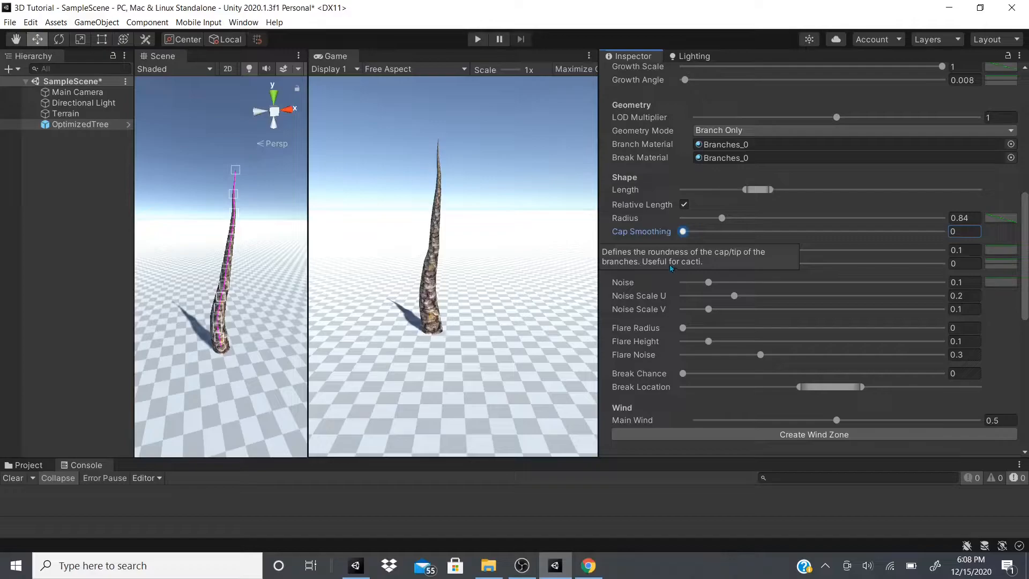
{"action": "left_click_drag", "start_coordinate": [682, 236], "coordinate": [657, 243]}
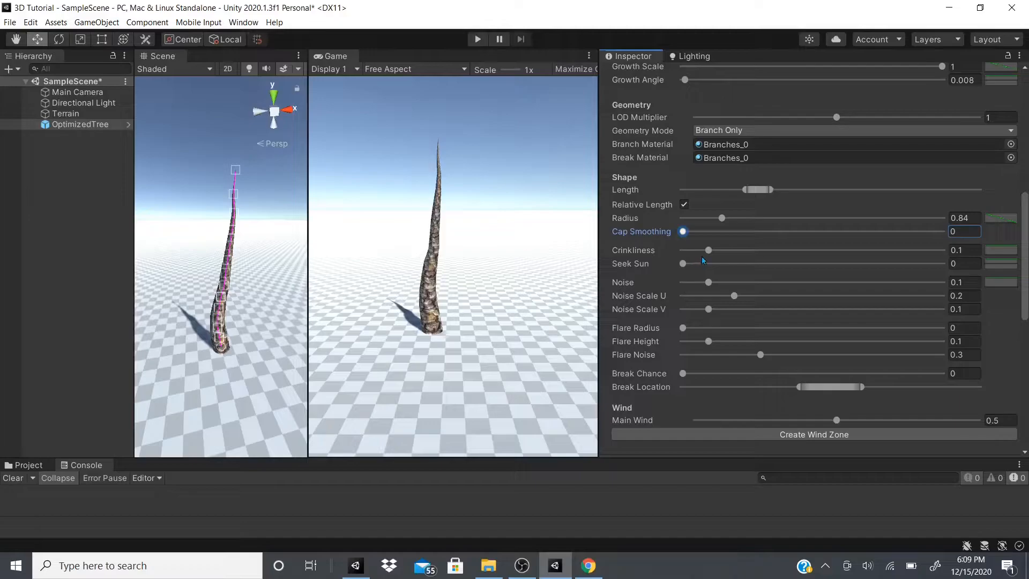
Try the maximum Crinkliness of 1 on the trunk and set it to 0
{"action": "left_click_drag", "start_coordinate": [708, 250], "coordinate": [951, 262]}
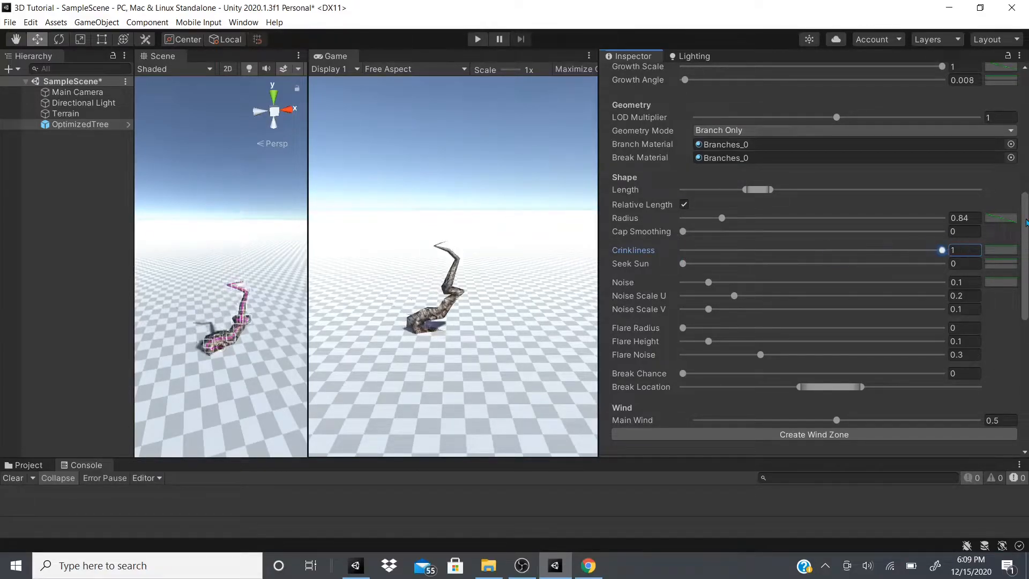
{"action": "left_click_drag", "start_coordinate": [690, 263], "coordinate": [669, 244]}
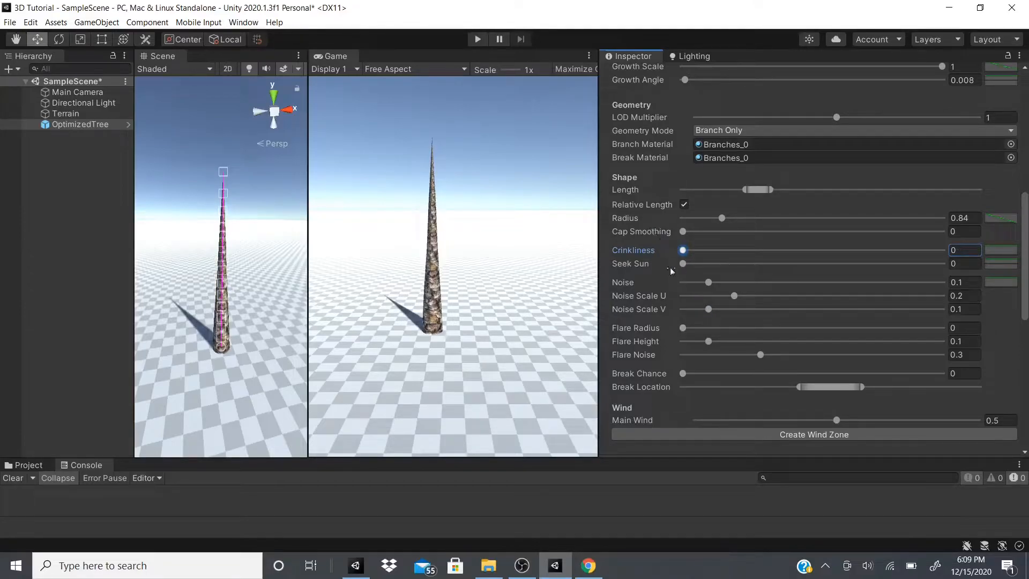
Set the trunk group's Seek Sun to 1 and look over its noise, flare, break and wind settings
{"action": "left_click_drag", "start_coordinate": [683, 263], "coordinate": [1003, 294]}
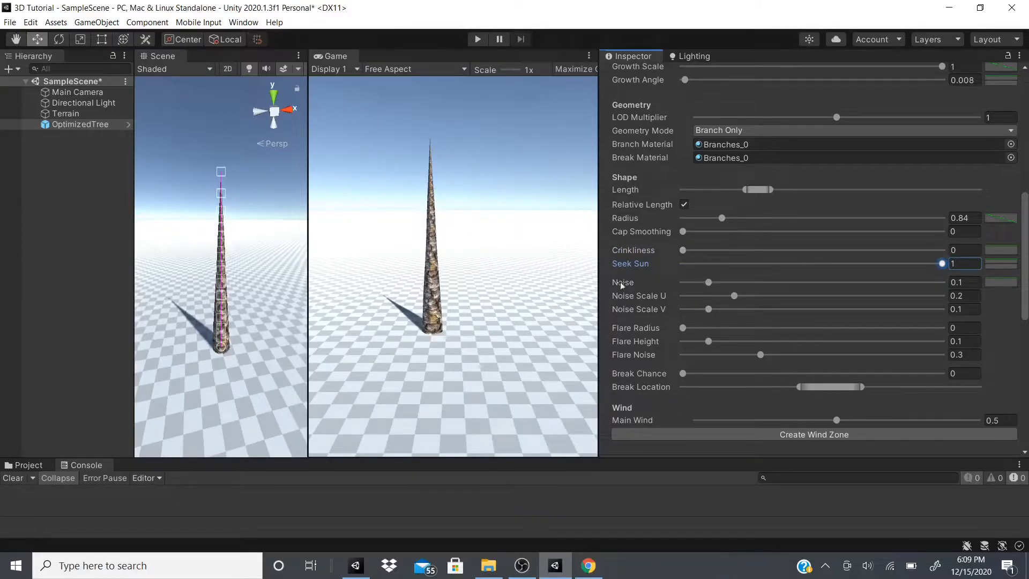
{"action": "left_click_drag", "start_coordinate": [619, 281], "coordinate": [667, 290]}
{"action": "scroll", "coordinate": [830, 300], "scroll_direction": "down", "scroll_amount": 3}
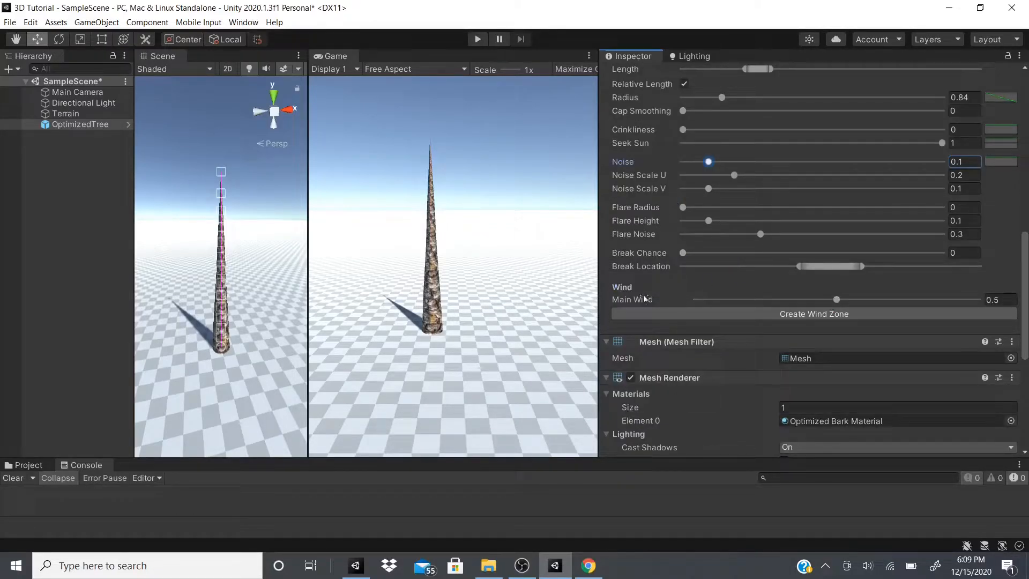
{"action": "scroll", "coordinate": [648, 290], "scroll_direction": "up", "scroll_amount": 3}
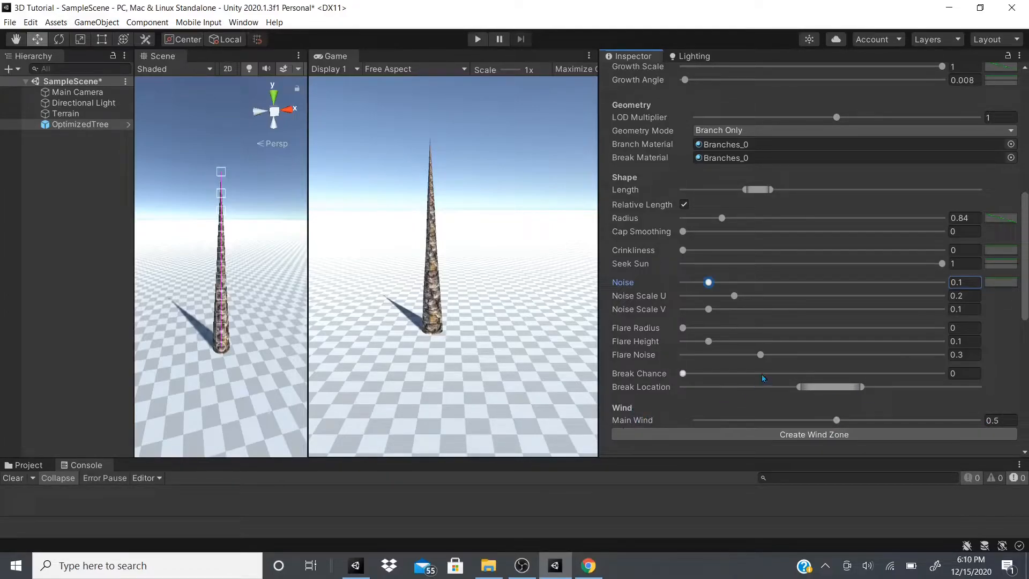
{"action": "scroll", "coordinate": [764, 374], "scroll_direction": "up", "scroll_amount": 5}
{"action": "scroll", "coordinate": [771, 329], "scroll_direction": "down", "scroll_amount": 3}
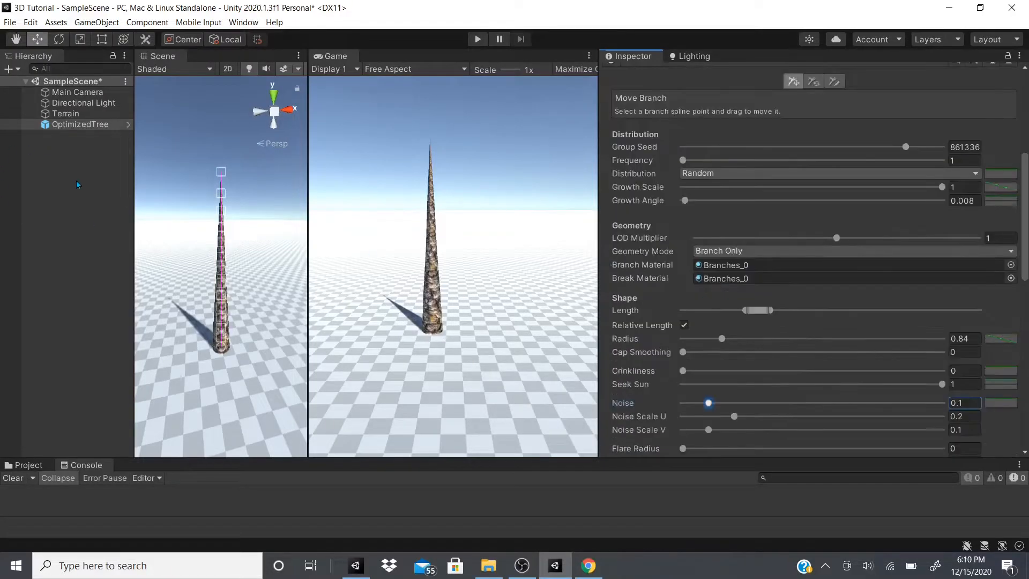
{"action": "right_click", "coordinate": [78, 182]}
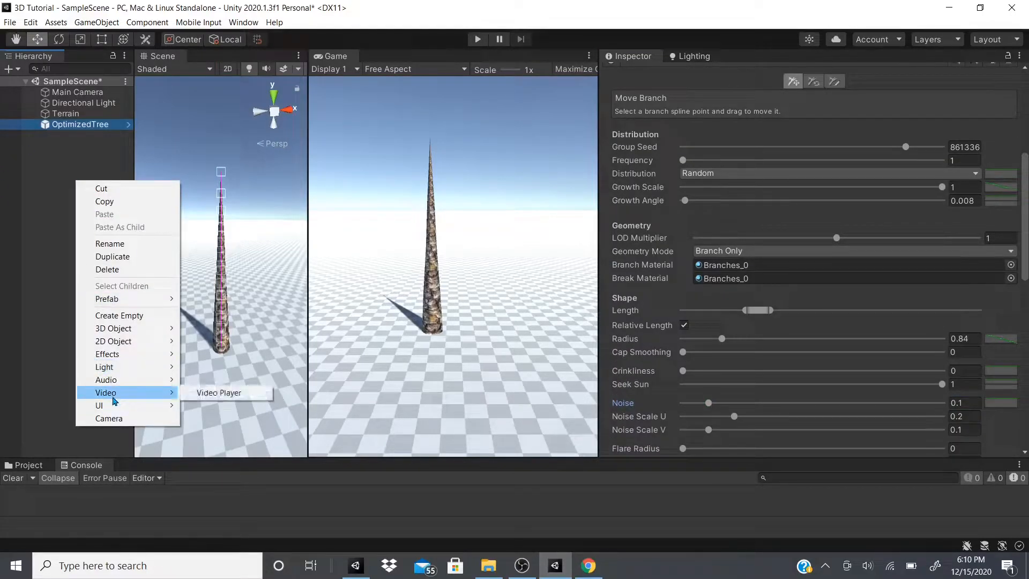
{"action": "mouse_move", "coordinate": [121, 329]}
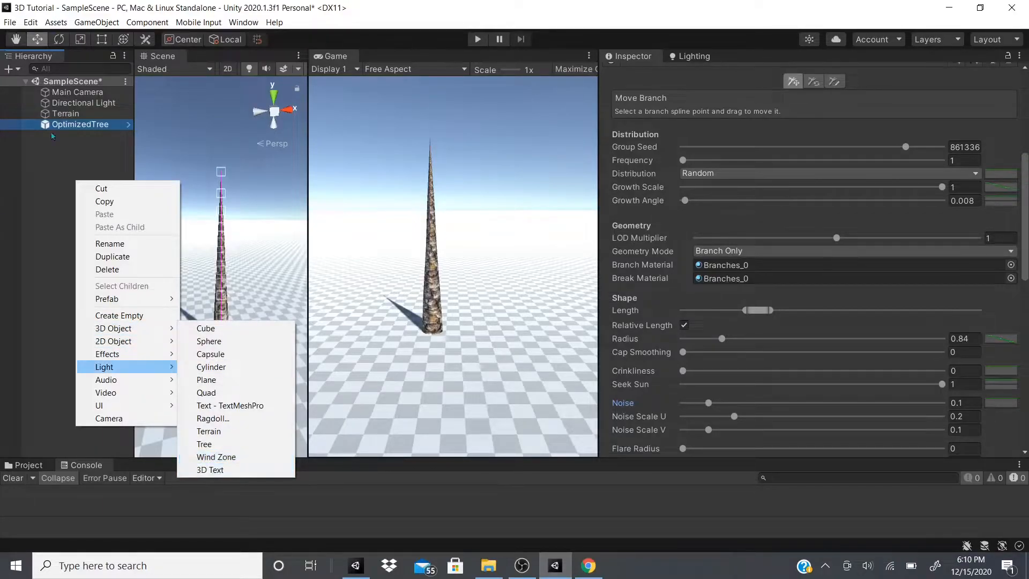
{"action": "left_click", "coordinate": [82, 178]}
{"action": "left_click", "coordinate": [81, 123]}
Add a child branch group to the tree's trunk group and look over the new group's settings
{"action": "scroll", "coordinate": [731, 387], "scroll_direction": "down", "scroll_amount": 15}
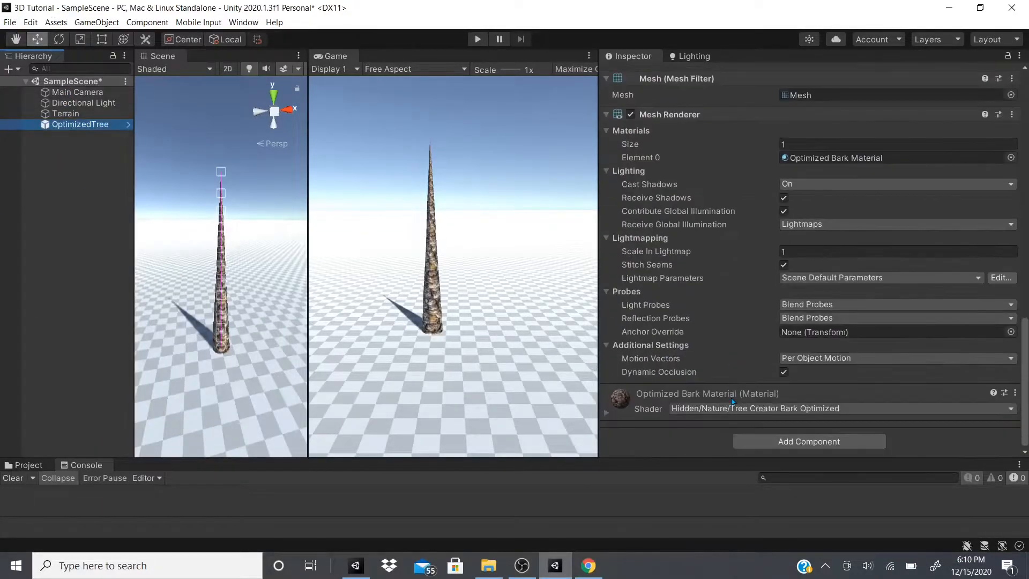
{"action": "scroll", "coordinate": [759, 212], "scroll_direction": "up", "scroll_amount": 5}
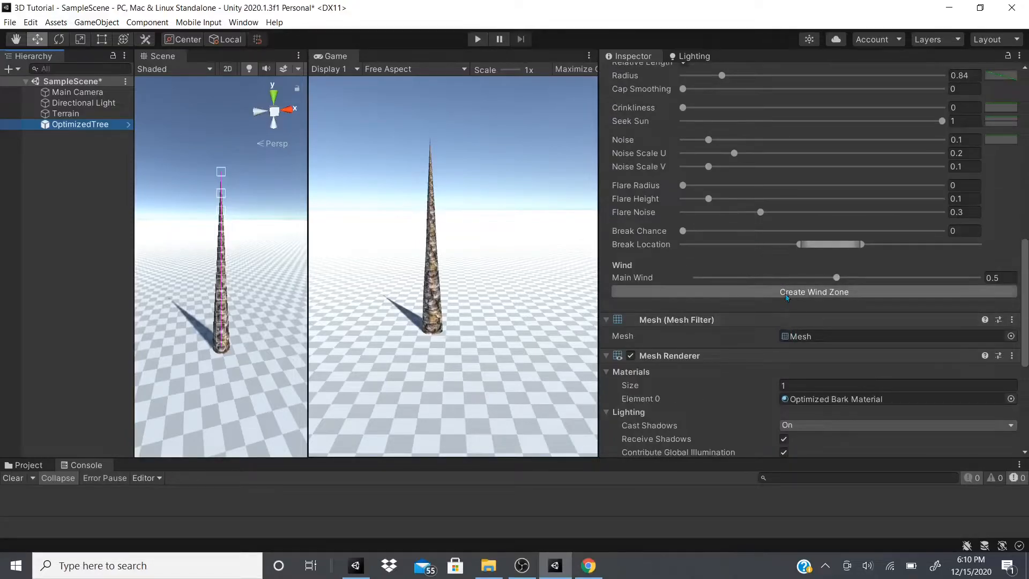
{"action": "scroll", "coordinate": [788, 229], "scroll_direction": "up", "scroll_amount": 10}
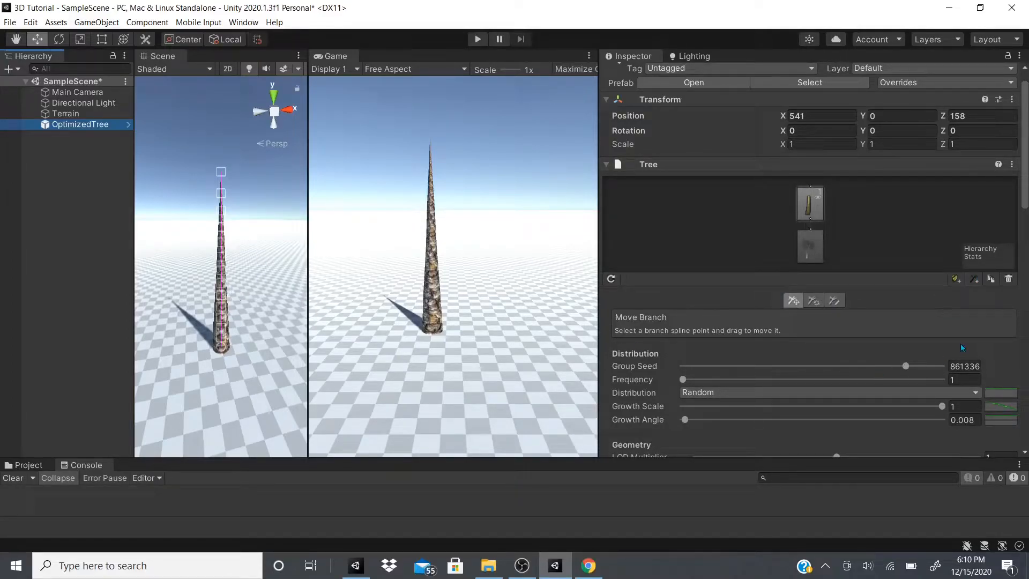
{"action": "left_click", "coordinate": [979, 280]}
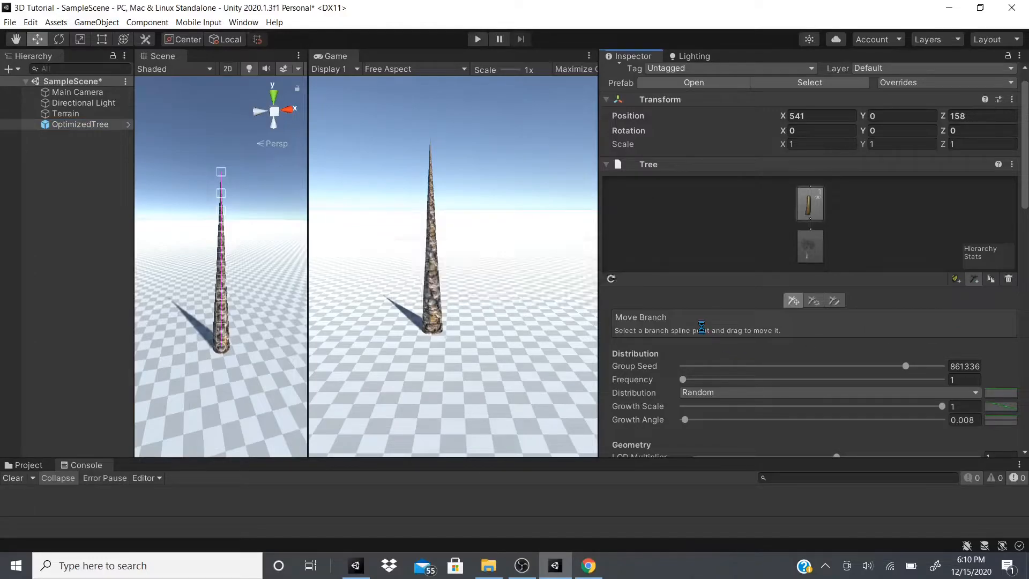
{"action": "scroll", "coordinate": [661, 267], "scroll_direction": "down", "scroll_amount": 5}
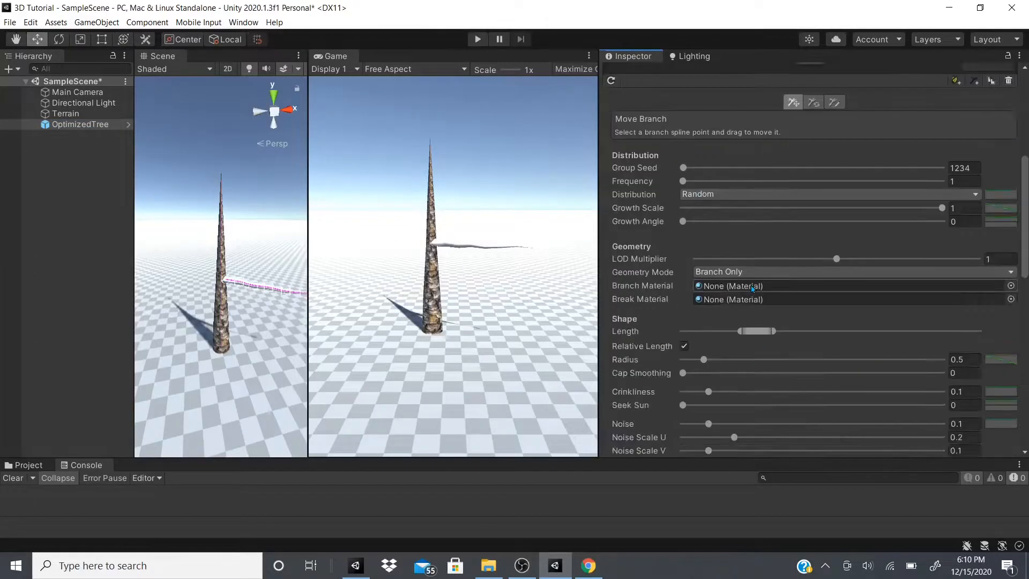
{"action": "scroll", "coordinate": [702, 259], "scroll_direction": "up", "scroll_amount": 3}
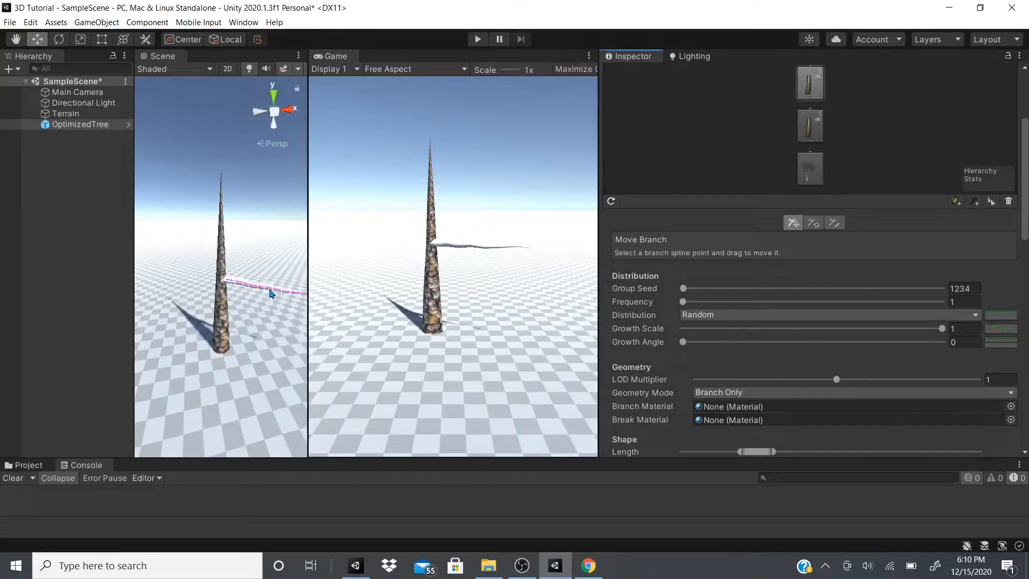
{"action": "scroll", "coordinate": [782, 338], "scroll_direction": "down", "scroll_amount": 7}
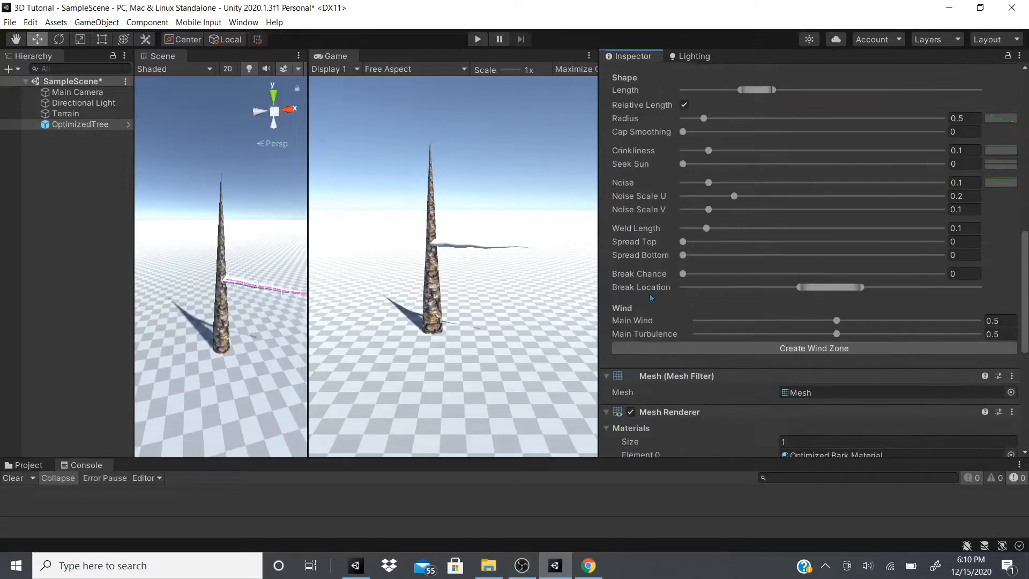
{"action": "scroll", "coordinate": [637, 279], "scroll_direction": "up", "scroll_amount": 3}
{"action": "scroll", "coordinate": [638, 278], "scroll_direction": "up", "scroll_amount": 3}
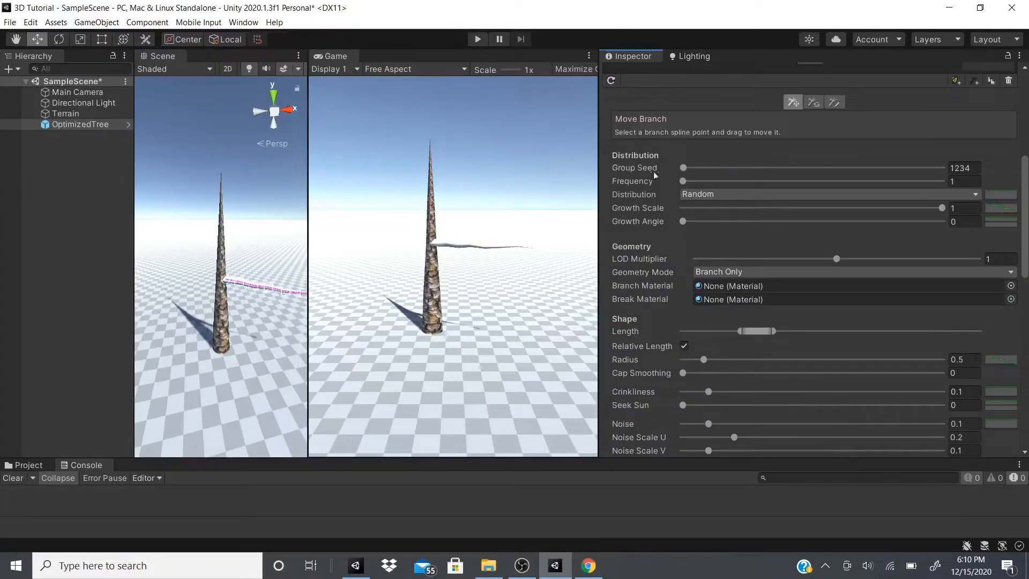
{"action": "scroll", "coordinate": [648, 313], "scroll_direction": "up", "scroll_amount": 3}
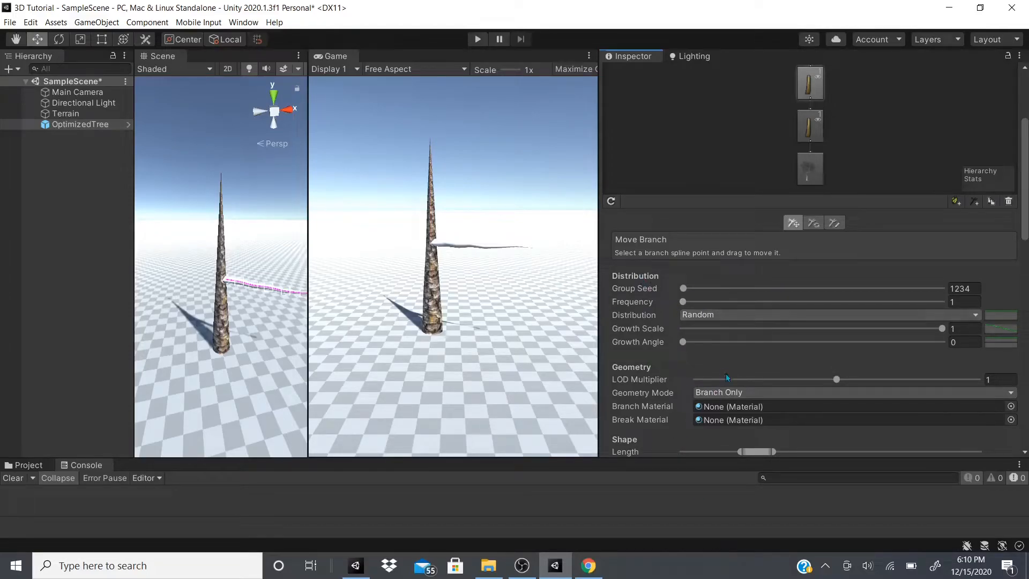
Set the new branch group's Frequency to 37, then try a Group Seed of 174809 and undo the seed change
{"action": "left_click_drag", "start_coordinate": [683, 303], "coordinate": [776, 309]}
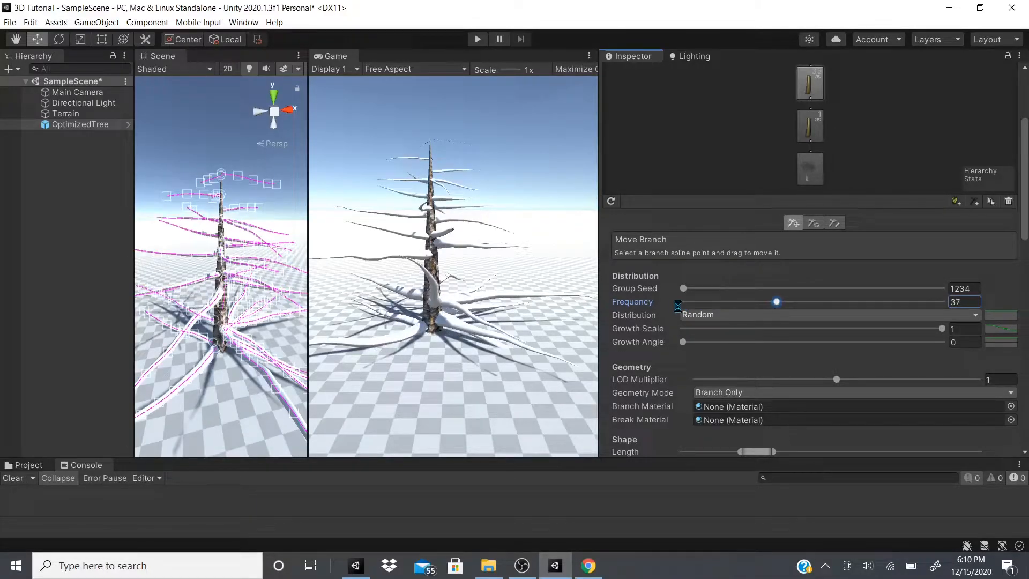
{"action": "left_click_drag", "start_coordinate": [682, 293], "coordinate": [726, 295]}
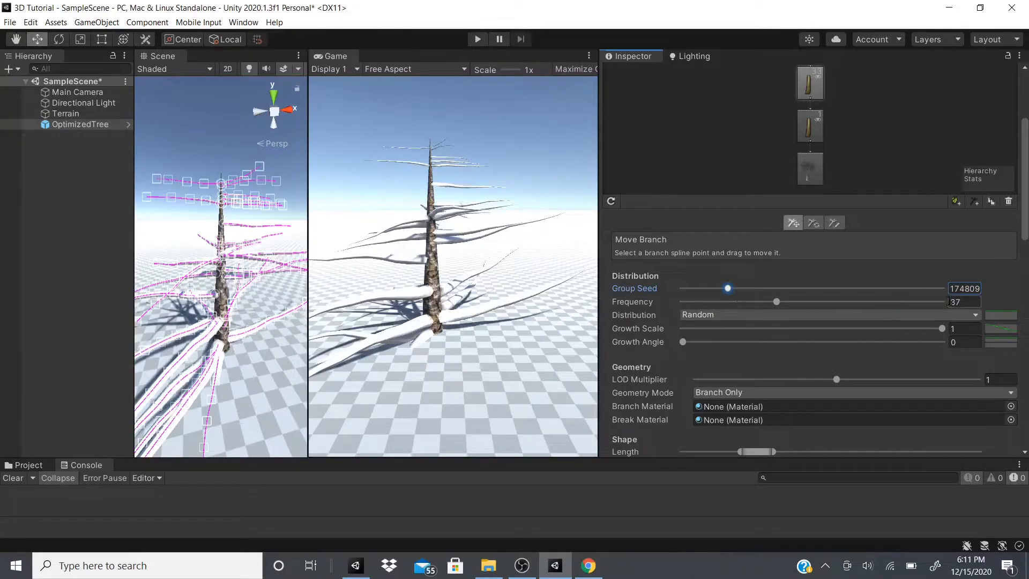
{"action": "key", "text": "ctrl+z"}
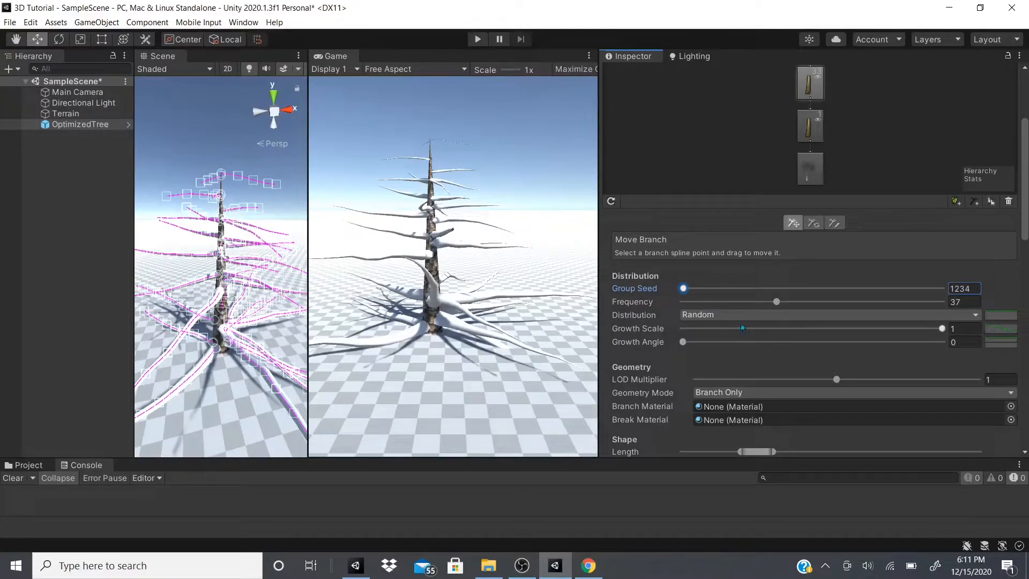
Raise the new branch group's Growth Angle to 0.571 so the branches point upward
{"action": "scroll", "coordinate": [677, 364], "scroll_direction": "down", "scroll_amount": 5}
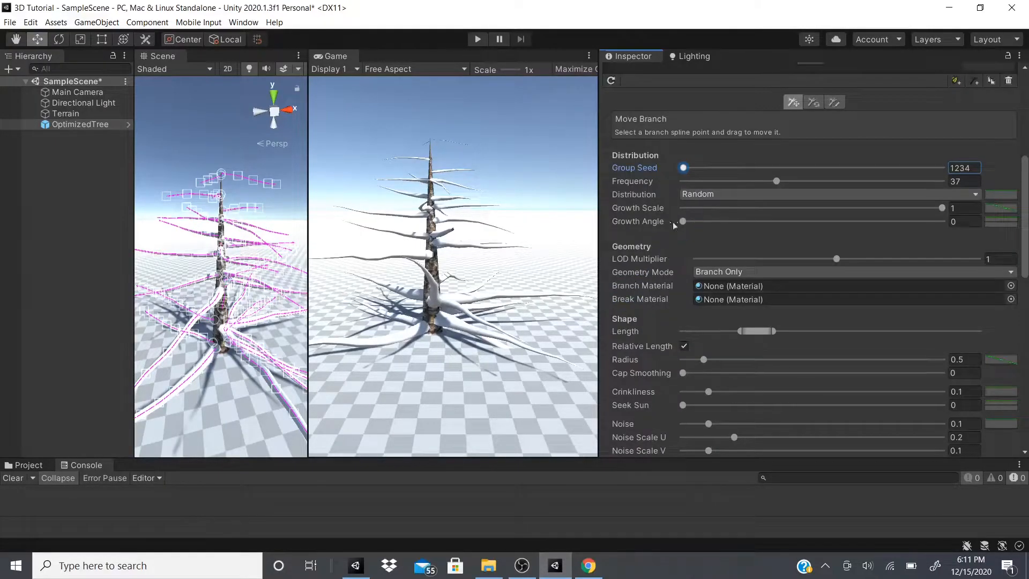
{"action": "left_click_drag", "start_coordinate": [684, 233], "coordinate": [833, 235]}
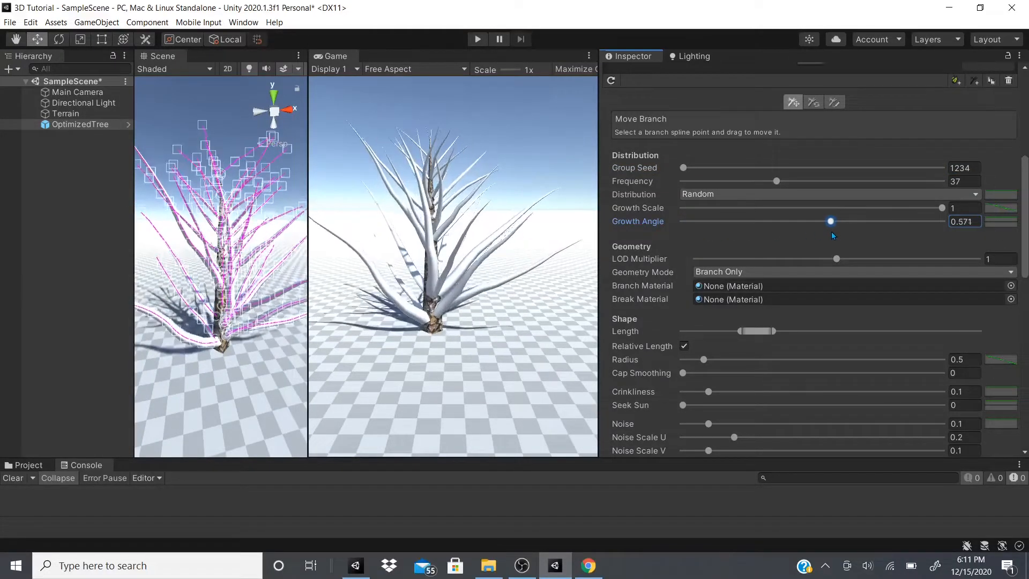
Switch to the Chrome browser and search Google for "christmas tree"
{"action": "key", "text": "alt+Tab"}
{"action": "left_click", "coordinate": [444, 38]}
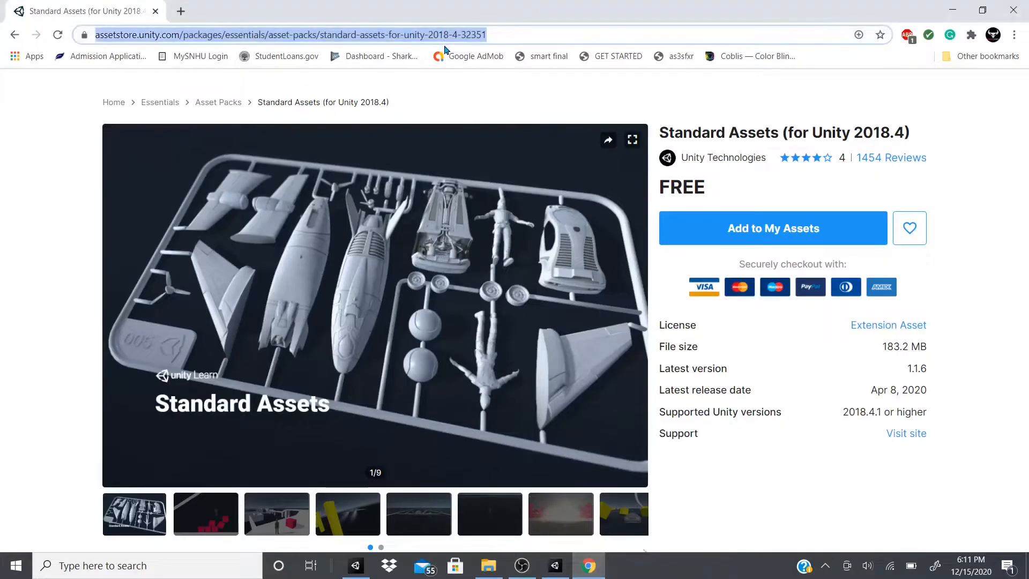
{"action": "type", "text": "cristmas"}
{"action": "key", "text": "Down"}
{"action": "key", "text": "Down"}
{"action": "key", "text": "Return"}
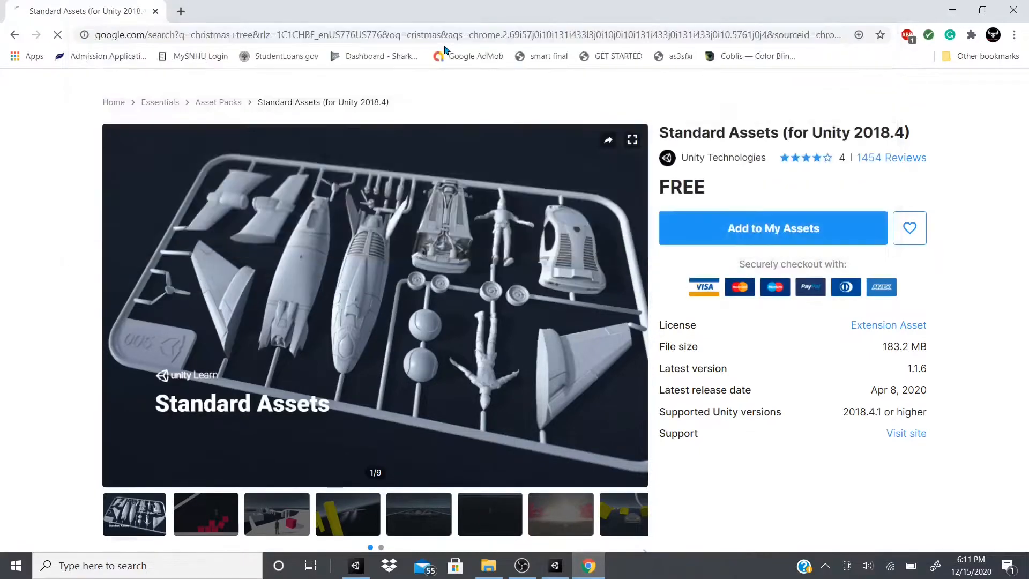
Refine the search to "christmas tree without leaves" and open the white Christmas tree picture from Business Insider in the image results
{"action": "type", "text": "with"}
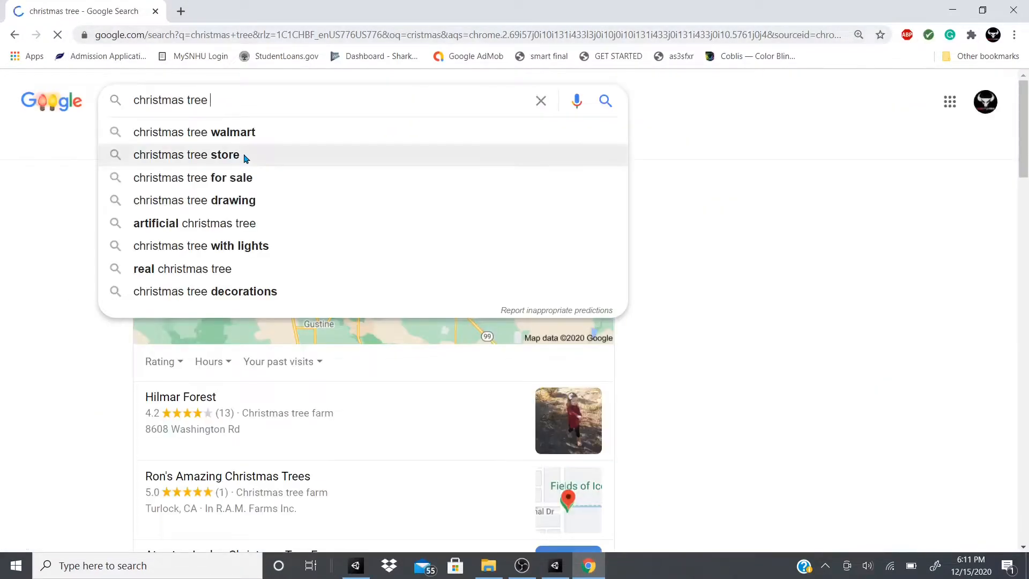
{"action": "key", "text": "Down"}
{"action": "key", "text": "Up"}
{"action": "key", "text": "Up"}
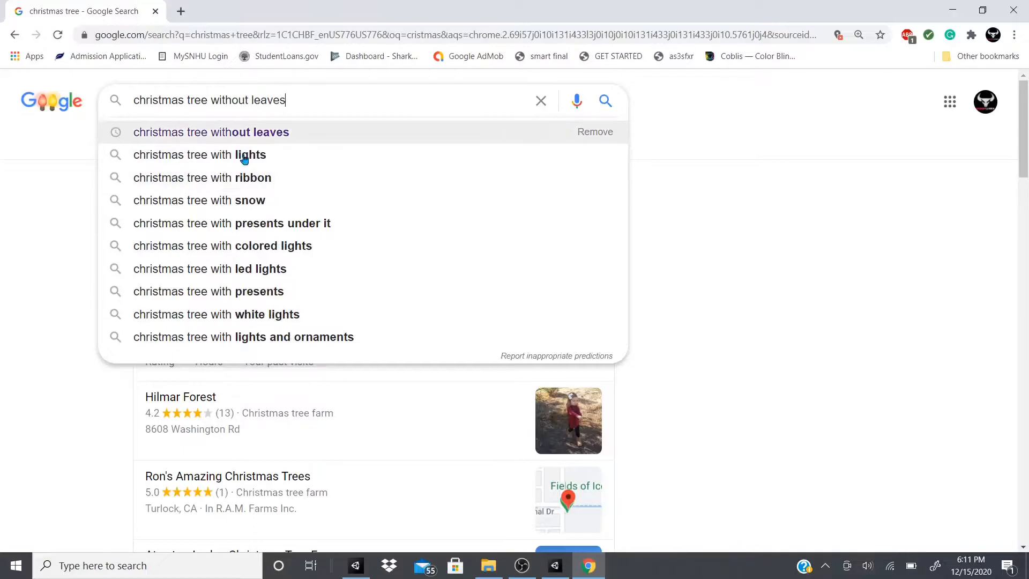
{"action": "key", "text": "Return"}
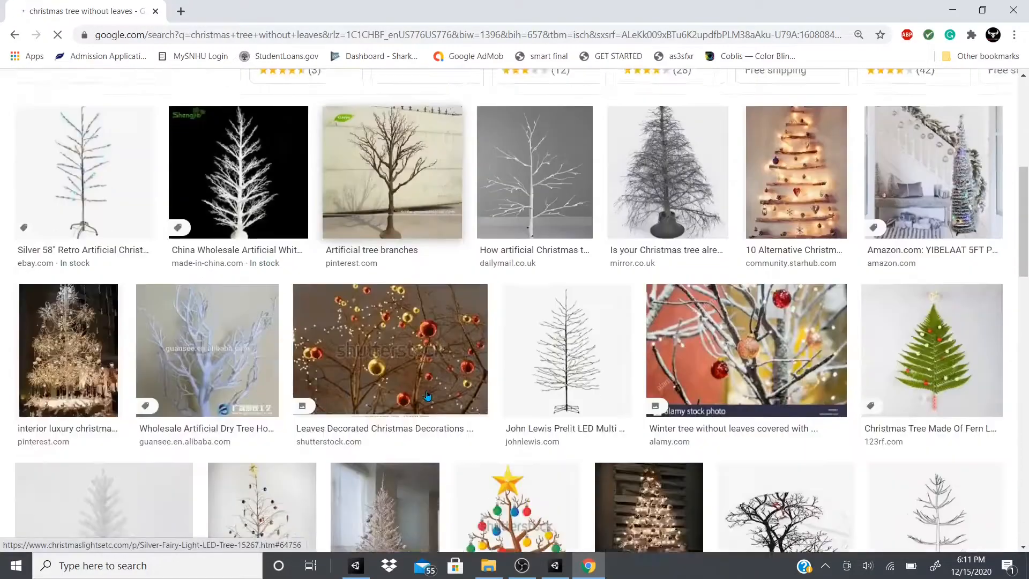
{"action": "scroll", "coordinate": [130, 261], "scroll_direction": "down", "scroll_amount": 5}
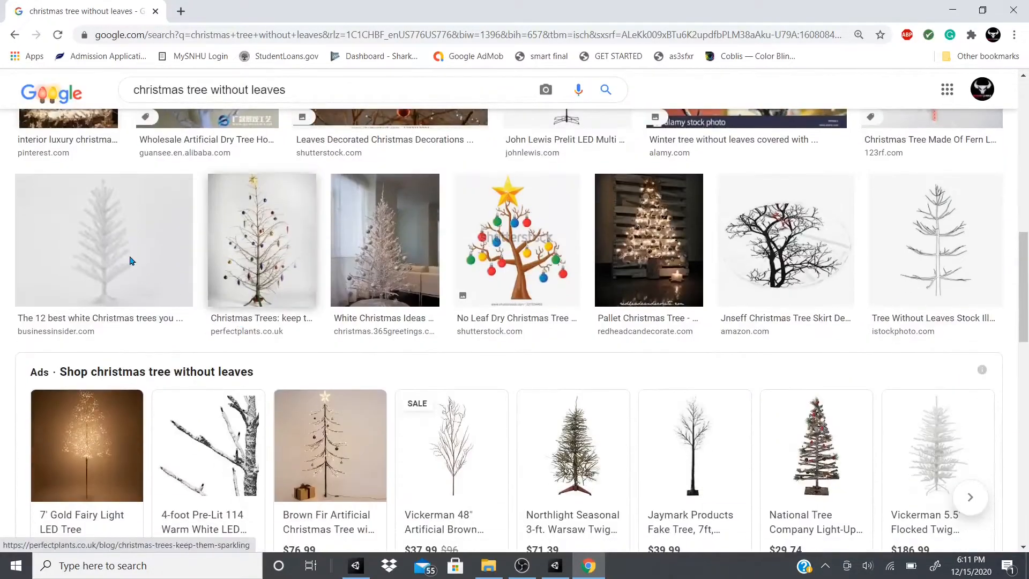
{"action": "left_click", "coordinate": [130, 261]}
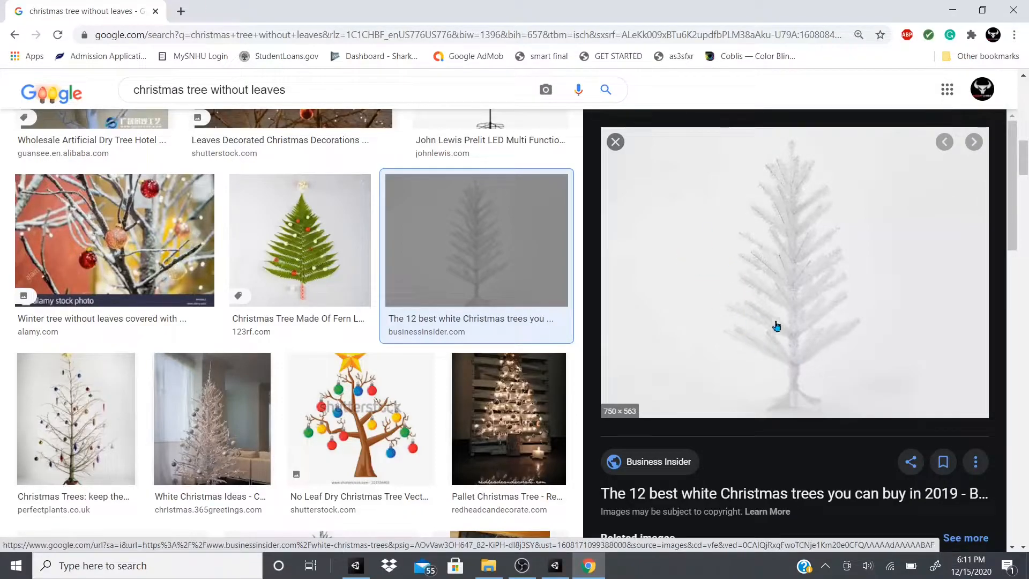
Switch back to Unity and set the branch group's Growth Angle to 0.651
{"action": "left_click", "coordinate": [554, 568]}
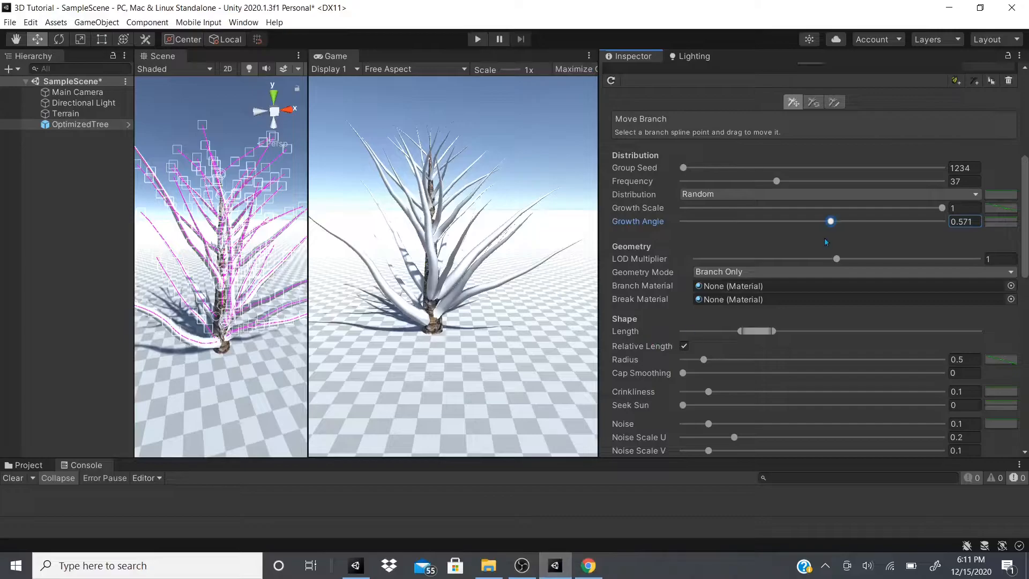
{"action": "left_click_drag", "start_coordinate": [830, 221], "coordinate": [847, 233]}
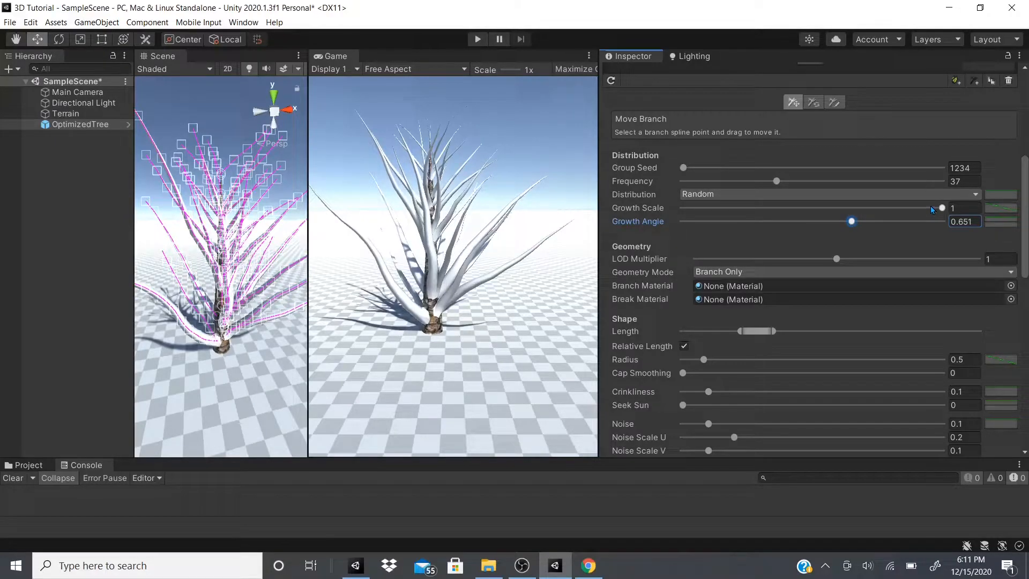
Shorten and narrow the branch group's Length range and set its Radius to 0.22
{"action": "mouse_move", "coordinate": [751, 335]}
{"action": "left_mouse_down"}
{"action": "mouse_move", "coordinate": [710, 331]}
{"action": "mouse_move", "coordinate": [716, 342]}
{"action": "mouse_move", "coordinate": [735, 336]}
{"action": "left_mouse_up"}
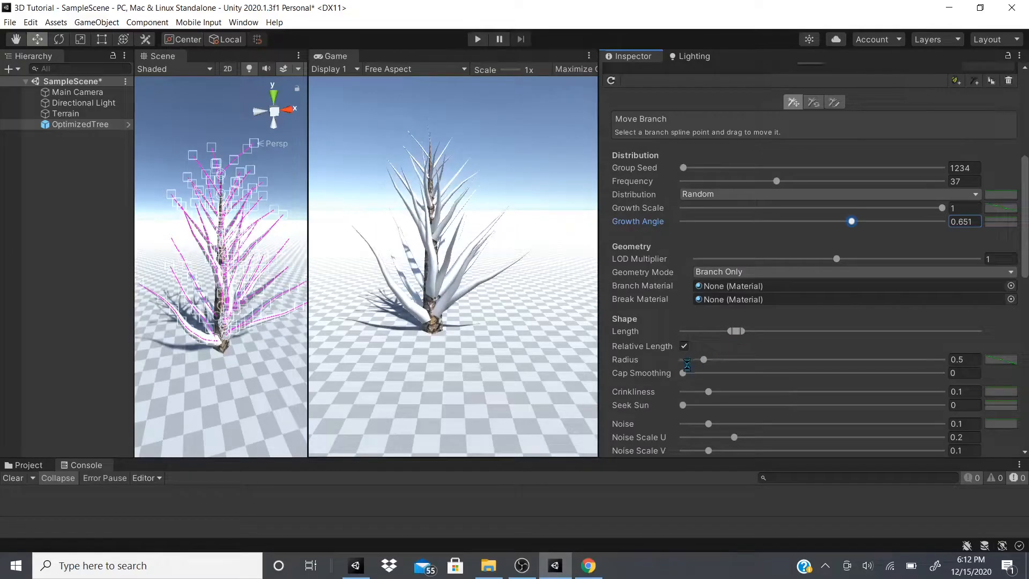
{"action": "left_click_drag", "start_coordinate": [699, 366], "coordinate": [692, 365]}
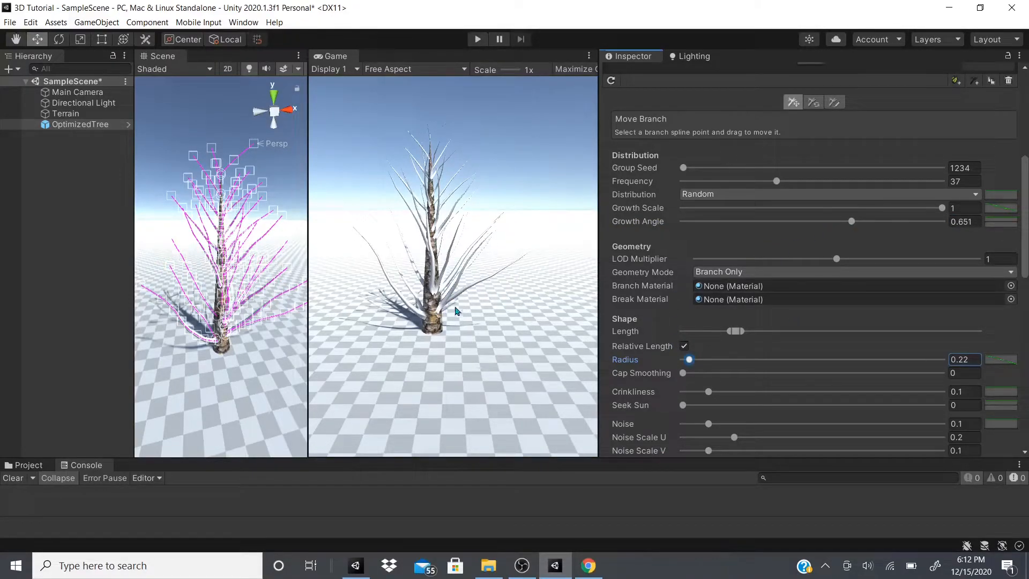
Set the branch group's Crinkliness to 0 to straighten the branches
{"action": "scroll", "coordinate": [793, 265], "scroll_direction": "down", "scroll_amount": 5}
{"action": "left_click_drag", "start_coordinate": [683, 253], "coordinate": [698, 272]}
{"action": "left_click", "coordinate": [707, 271]}
{"action": "left_click_drag", "start_coordinate": [694, 273], "coordinate": [673, 271]}
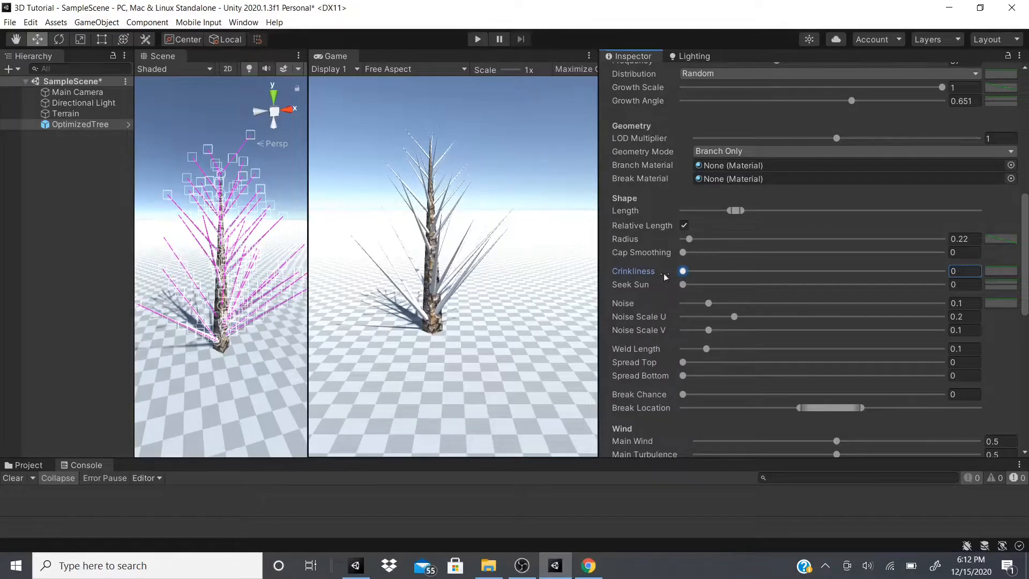
Examine the tree closely in the Game and Scene views and compare it with the white reference tree in Chrome
{"action": "scroll", "coordinate": [421, 318], "scroll_direction": "up", "scroll_amount": 1}
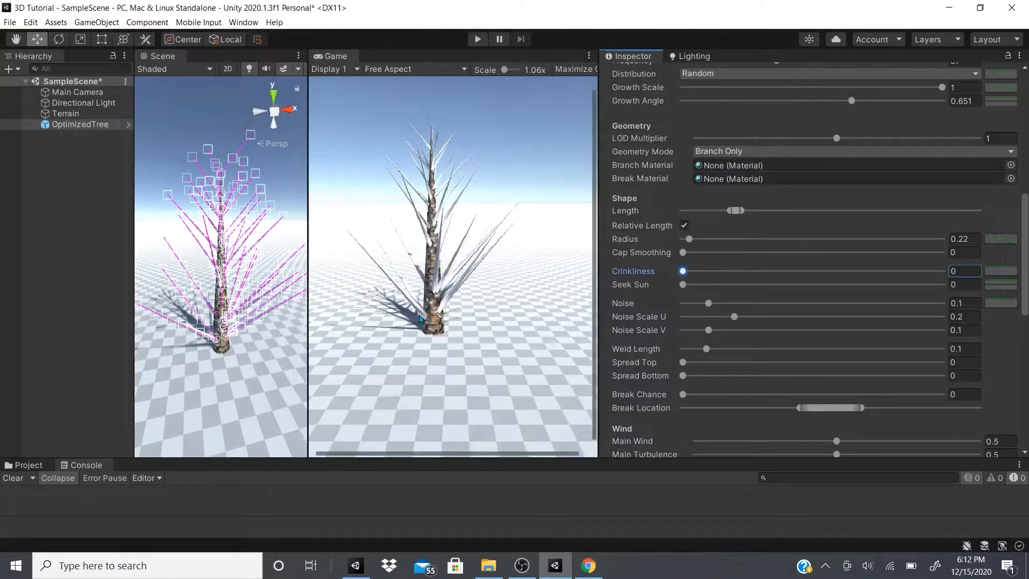
{"action": "scroll", "coordinate": [421, 318], "scroll_direction": "down", "scroll_amount": 2}
{"action": "scroll", "coordinate": [182, 276], "scroll_direction": "up", "scroll_amount": 1}
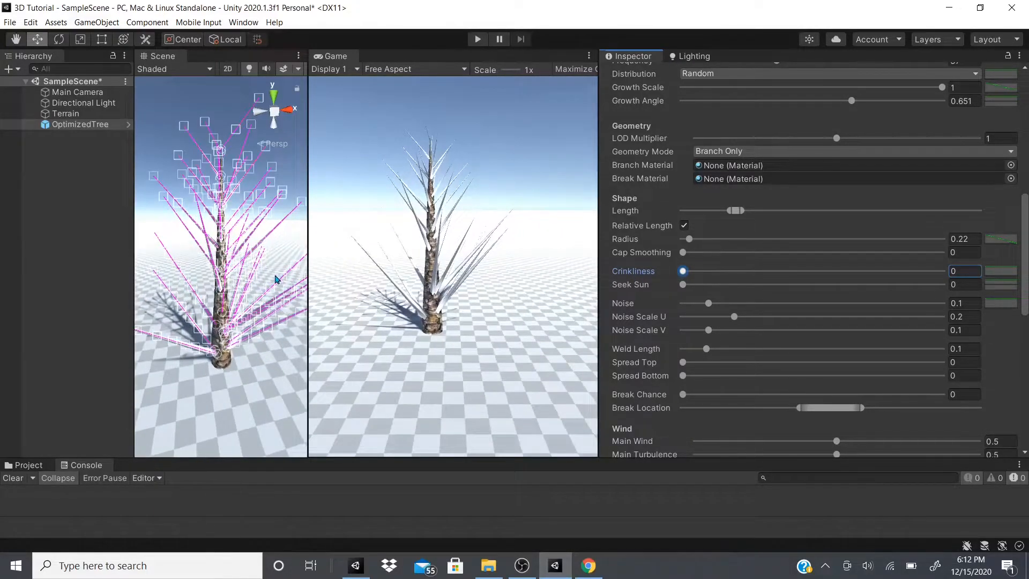
{"action": "left_click", "coordinate": [588, 566]}
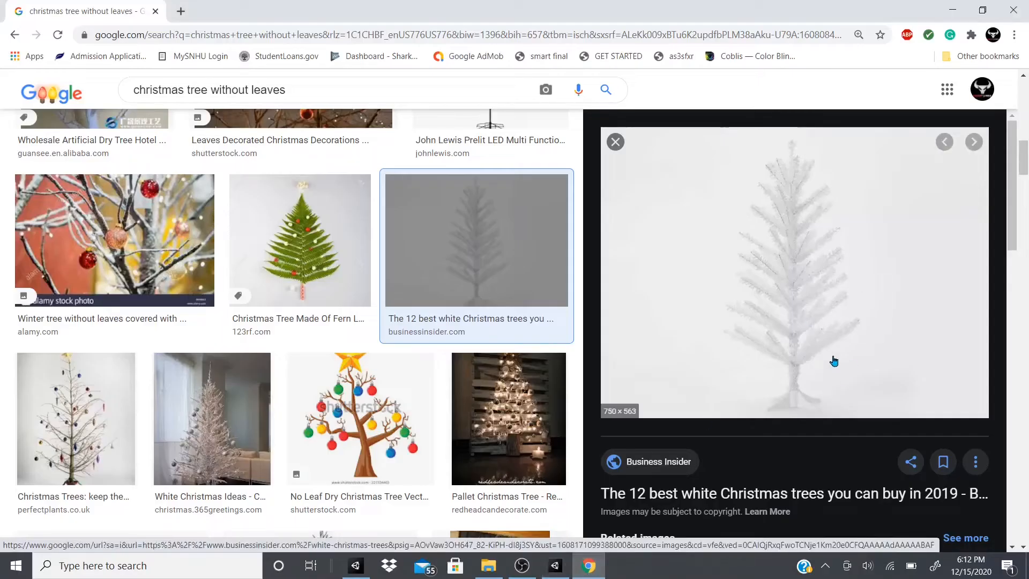
Switch back to Unity and set the branch group's Frequency to 35
{"action": "left_click", "coordinate": [555, 565]}
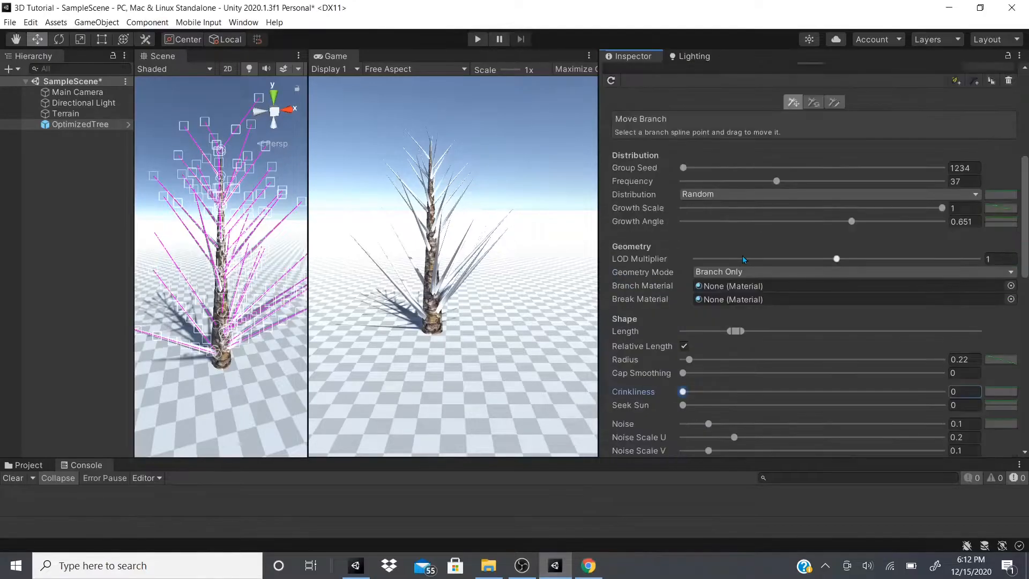
{"action": "mouse_move", "coordinate": [776, 182]}
{"action": "left_mouse_down"}
{"action": "mouse_move", "coordinate": [760, 184]}
{"action": "mouse_move", "coordinate": [790, 182]}
{"action": "mouse_move", "coordinate": [772, 182]}
{"action": "left_mouse_up"}
{"action": "scroll", "coordinate": [723, 268], "scroll_direction": "down", "scroll_amount": 6}
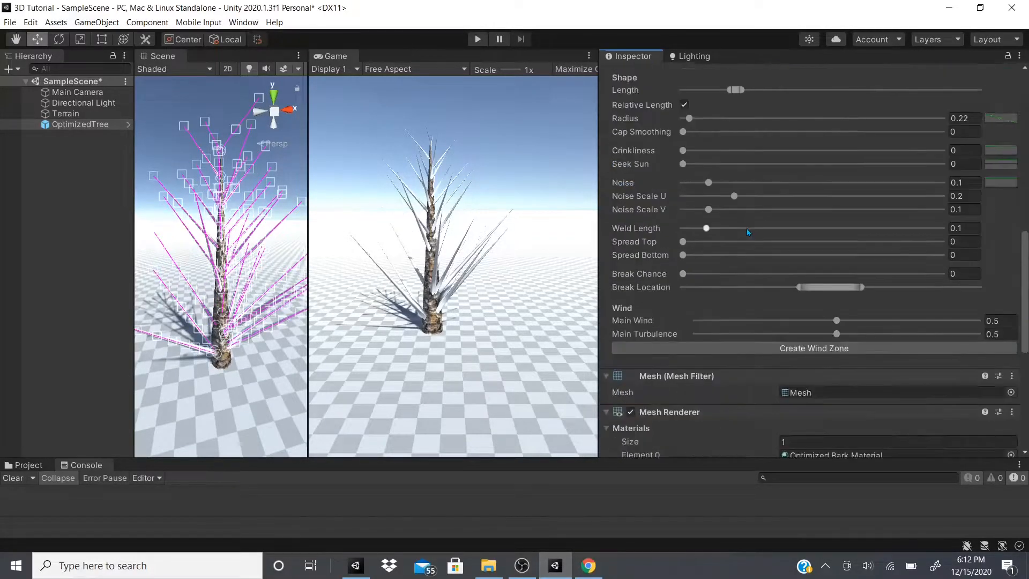
{"action": "scroll", "coordinate": [748, 227], "scroll_direction": "up", "scroll_amount": 6}
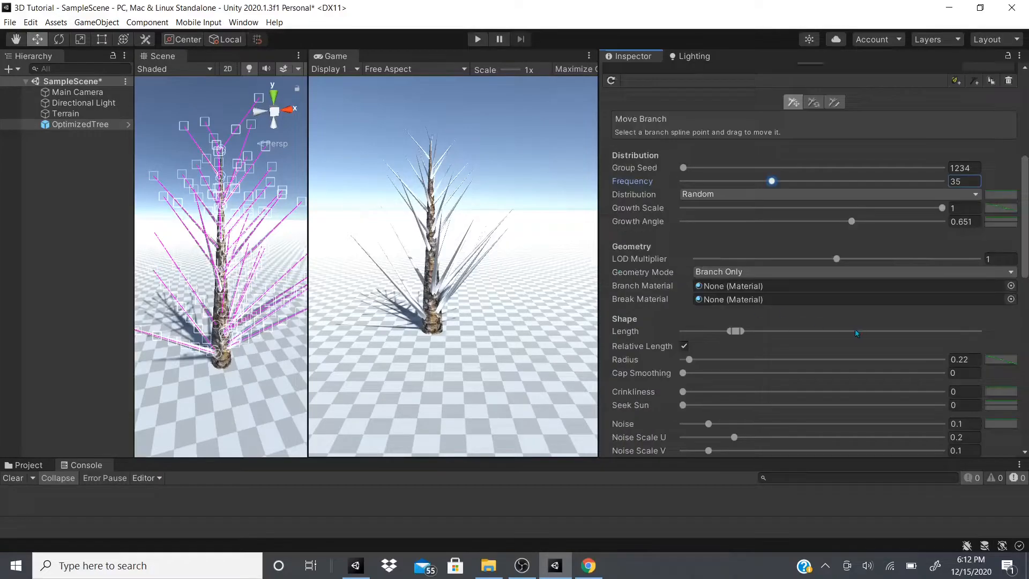
Assign the Branches_0 material as the branch group's Branch Material and inspect the bark up close in the Scene view
{"action": "left_click", "coordinate": [1010, 286]}
{"action": "scroll", "coordinate": [901, 381], "scroll_direction": "down", "scroll_amount": 5}
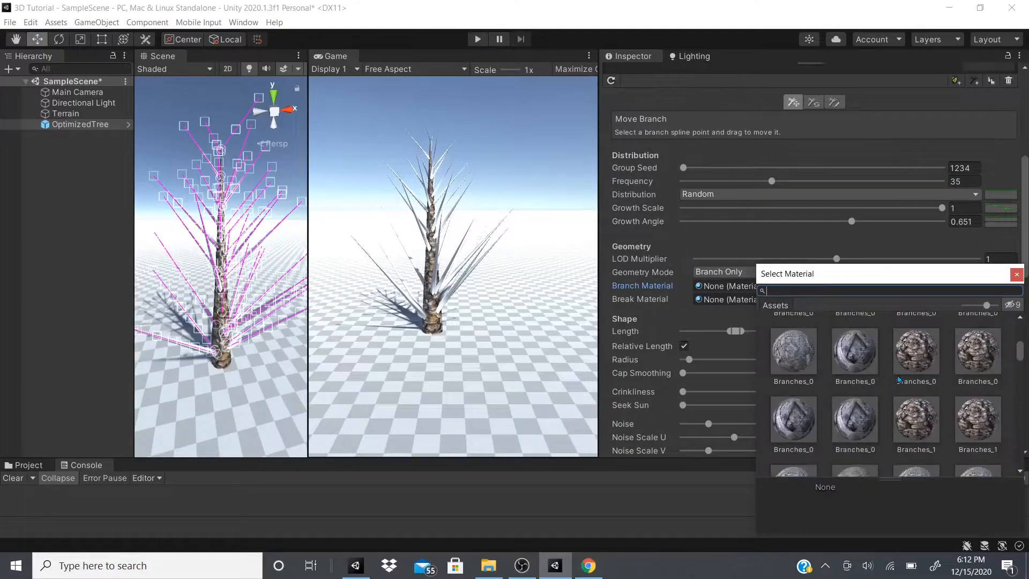
{"action": "left_click", "coordinate": [855, 352]}
{"action": "left_click", "coordinate": [1017, 274]}
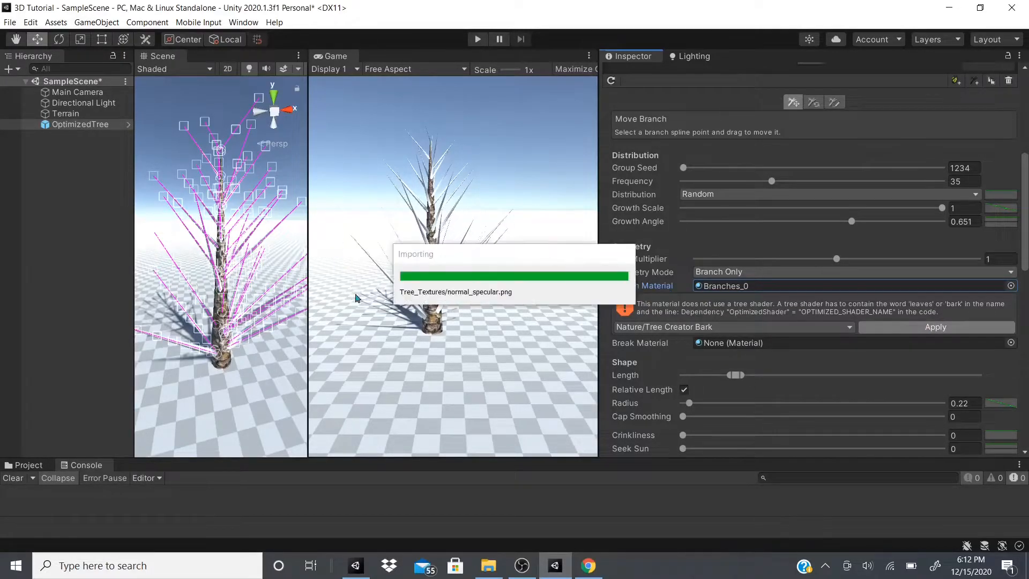
{"action": "left_click", "coordinate": [189, 423]}
{"action": "scroll", "coordinate": [232, 308], "scroll_direction": "up", "scroll_amount": 8}
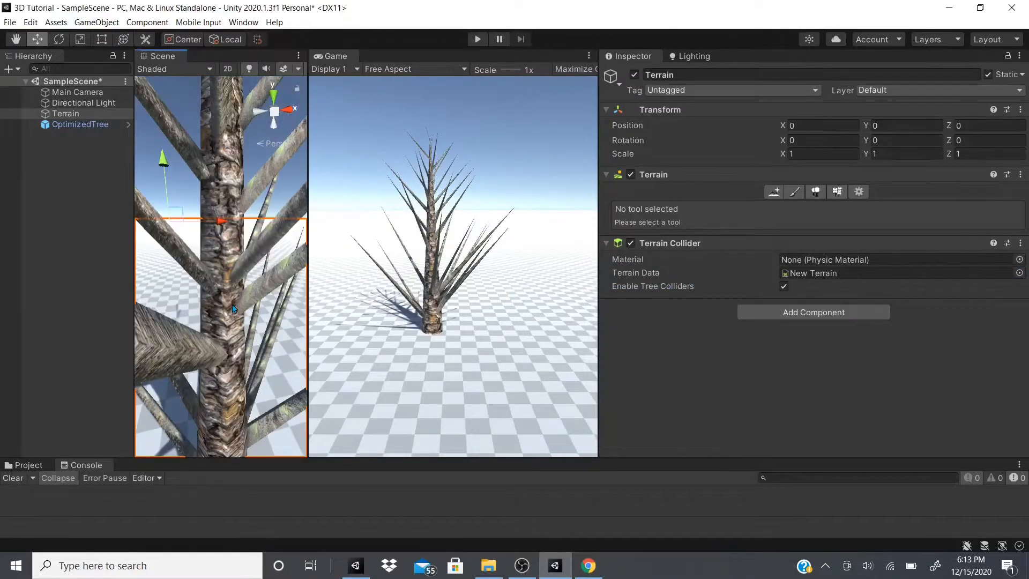
{"action": "scroll", "coordinate": [232, 308], "scroll_direction": "down", "scroll_amount": 8}
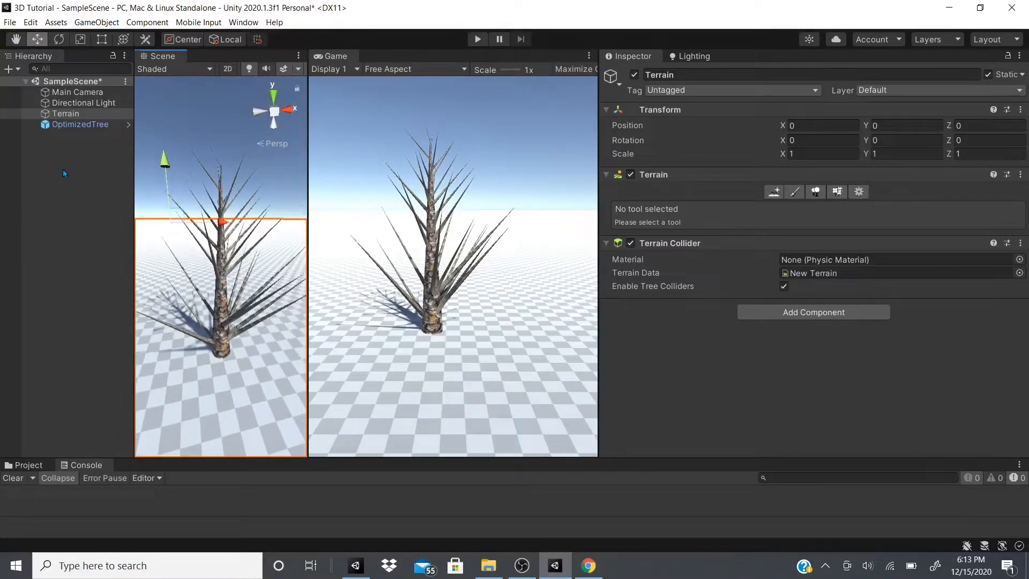
Reselect OptimizedTree, try out the branch group's Noise and Weld Length, and set its Noise Scale U to 0.169
{"action": "left_click", "coordinate": [70, 124]}
{"action": "scroll", "coordinate": [855, 362], "scroll_direction": "down", "scroll_amount": 10}
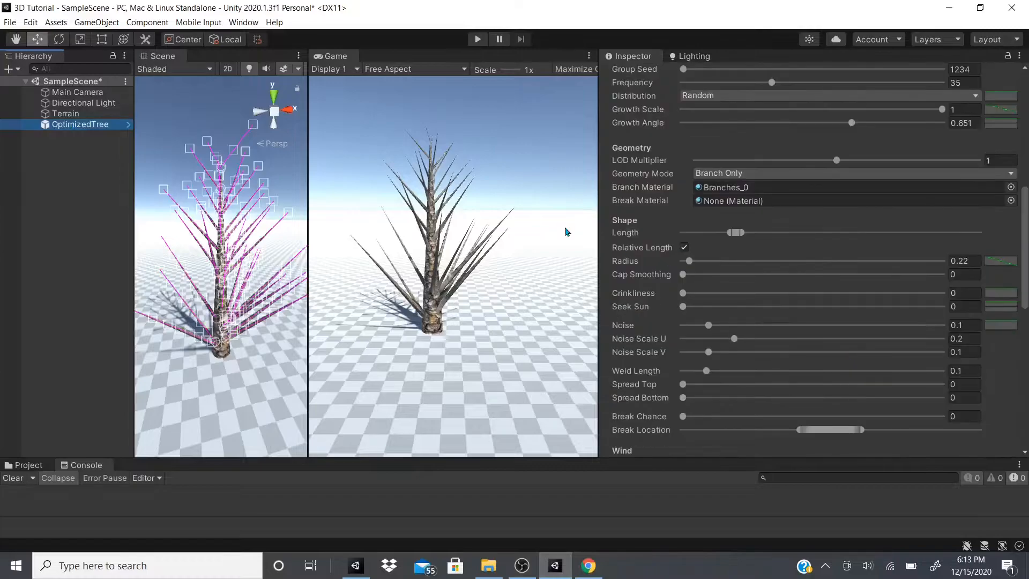
{"action": "scroll", "coordinate": [606, 282], "scroll_direction": "down", "scroll_amount": 4}
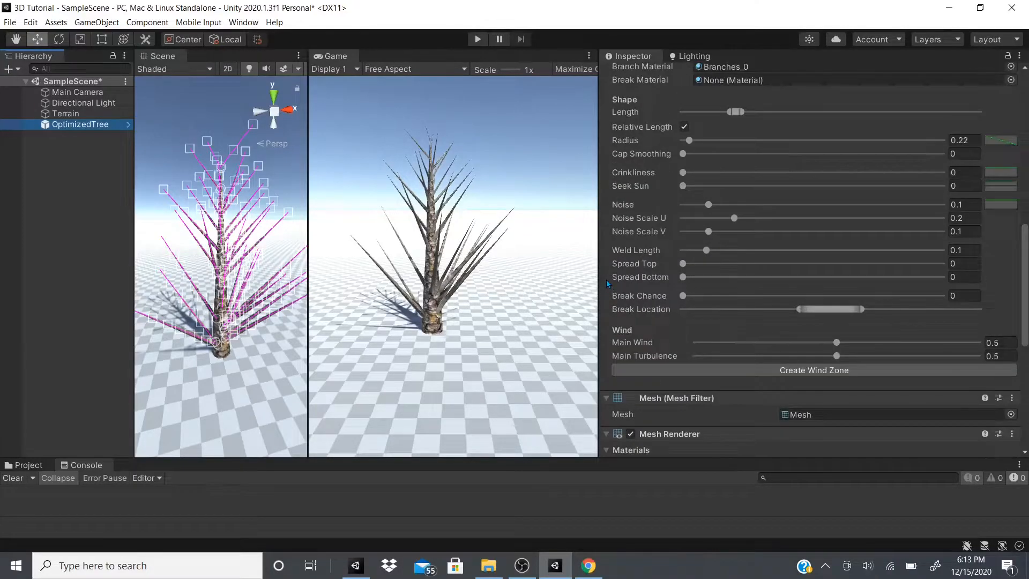
{"action": "scroll", "coordinate": [396, 253], "scroll_direction": "up", "scroll_amount": 2}
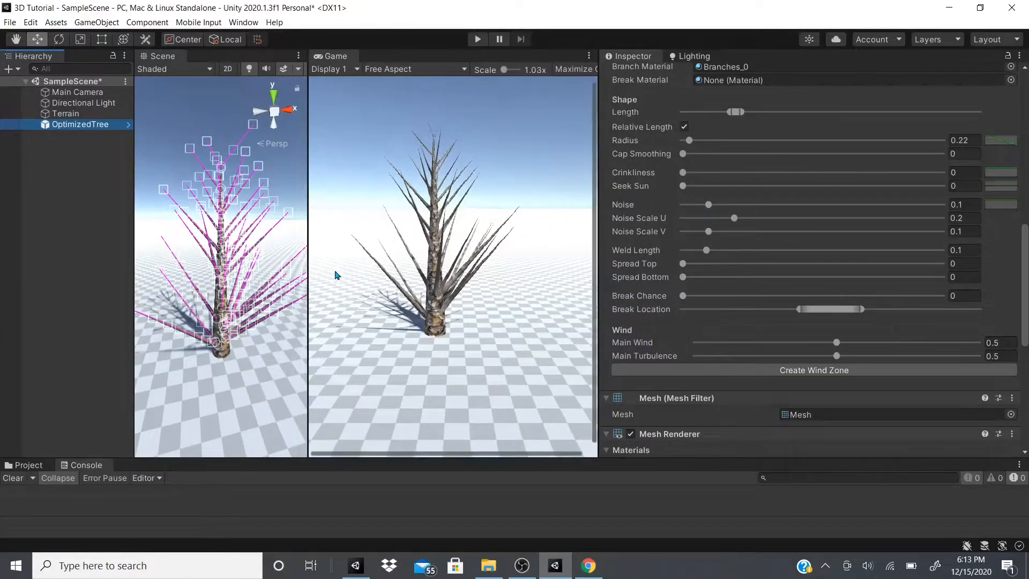
{"action": "scroll", "coordinate": [510, 203], "scroll_direction": "down", "scroll_amount": 2}
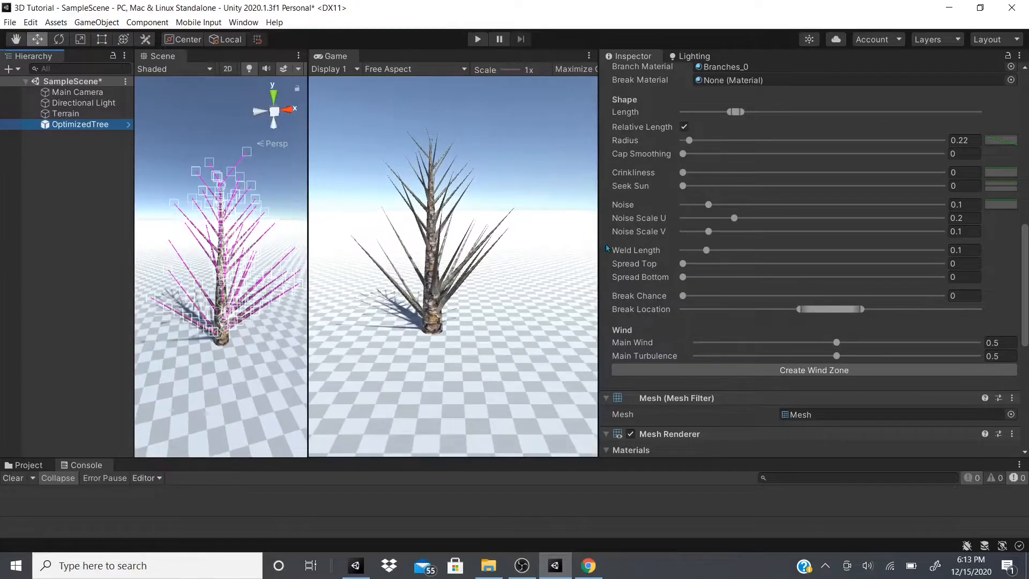
{"action": "mouse_move", "coordinate": [709, 205]}
{"action": "left_mouse_down"}
{"action": "mouse_move", "coordinate": [681, 205]}
{"action": "mouse_move", "coordinate": [864, 204]}
{"action": "mouse_move", "coordinate": [723, 230]}
{"action": "mouse_move", "coordinate": [733, 209]}
{"action": "mouse_move", "coordinate": [682, 205]}
{"action": "mouse_move", "coordinate": [867, 189]}
{"action": "mouse_move", "coordinate": [699, 203]}
{"action": "left_mouse_up"}
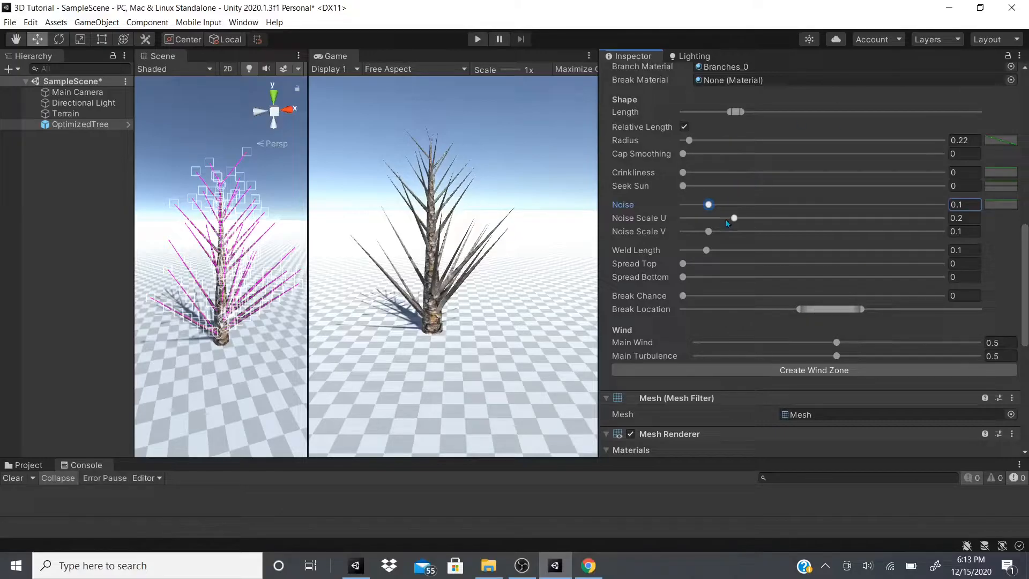
{"action": "left_click_drag", "start_coordinate": [733, 219], "coordinate": [666, 219]}
{"action": "mouse_move", "coordinate": [706, 250]}
{"action": "left_mouse_down"}
{"action": "mouse_move", "coordinate": [772, 256]}
{"action": "mouse_move", "coordinate": [715, 253]}
{"action": "left_mouse_up"}
Widen the Scene view and set the branch group's Spread Top to 1 and Spread Bottom to 0
{"action": "left_click_drag", "start_coordinate": [683, 263], "coordinate": [693, 263]}
{"action": "scroll", "coordinate": [455, 272], "scroll_direction": "up", "scroll_amount": 2}
{"action": "scroll", "coordinate": [455, 271], "scroll_direction": "down", "scroll_amount": 2}
{"action": "scroll", "coordinate": [211, 294], "scroll_direction": "up", "scroll_amount": 5}
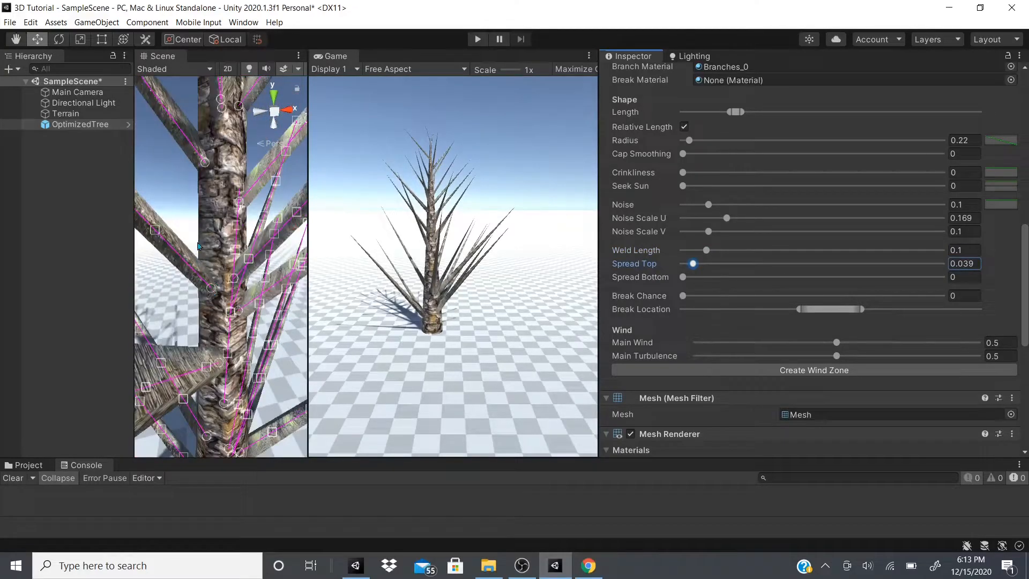
{"action": "left_click_drag", "start_coordinate": [307, 284], "coordinate": [463, 288]}
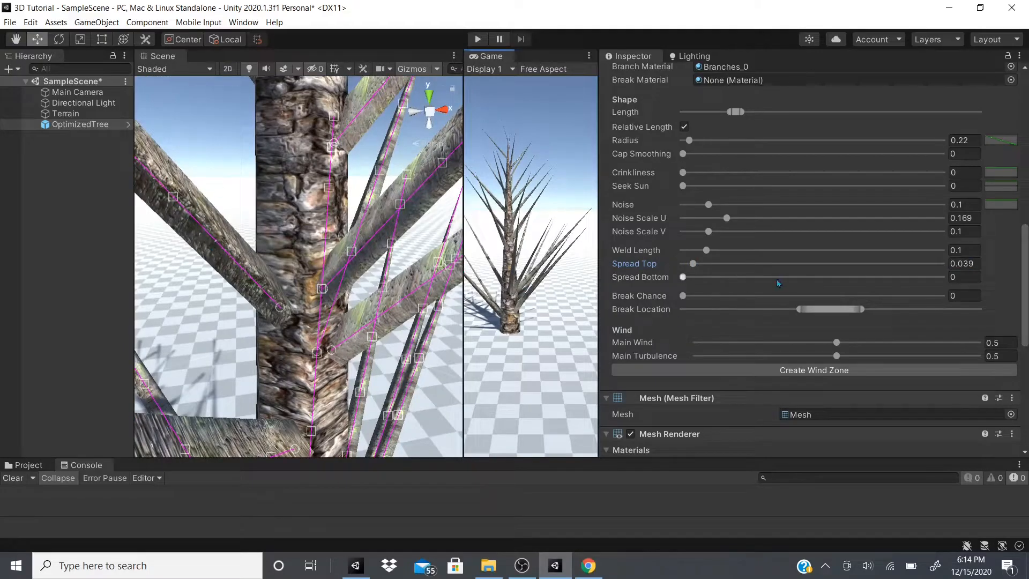
{"action": "left_click_drag", "start_coordinate": [705, 266], "coordinate": [985, 291]}
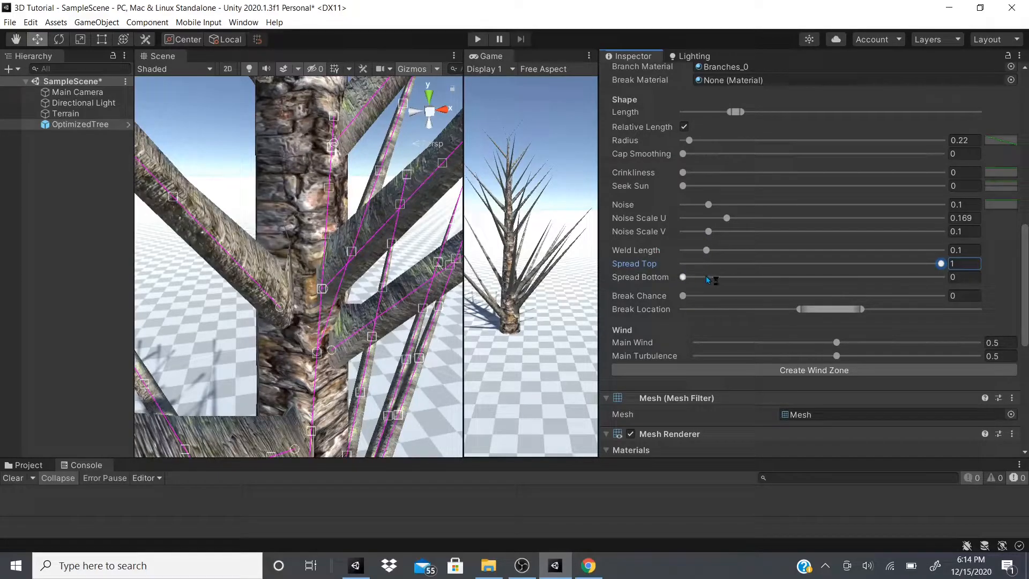
{"action": "left_click_drag", "start_coordinate": [684, 277], "coordinate": [563, 284]}
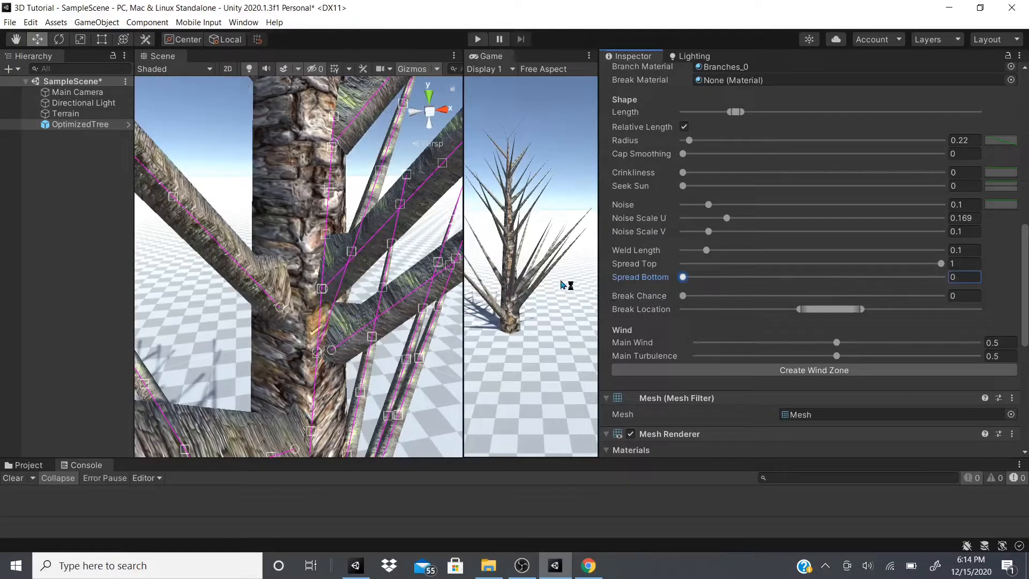
Set the branch group's Break Chance to 0.48 and inspect the broken branch ends near the trunk's base
{"action": "mouse_move", "coordinate": [684, 295]}
{"action": "left_mouse_down"}
{"action": "mouse_move", "coordinate": [958, 312]}
{"action": "mouse_move", "coordinate": [679, 297]}
{"action": "left_mouse_up"}
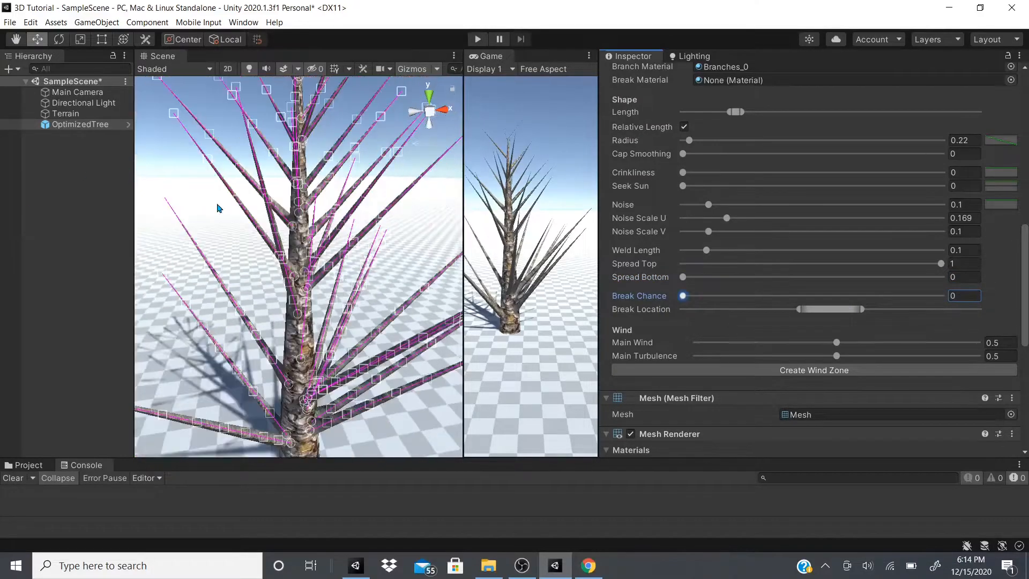
{"action": "left_click_drag", "start_coordinate": [765, 300], "coordinate": [808, 302]}
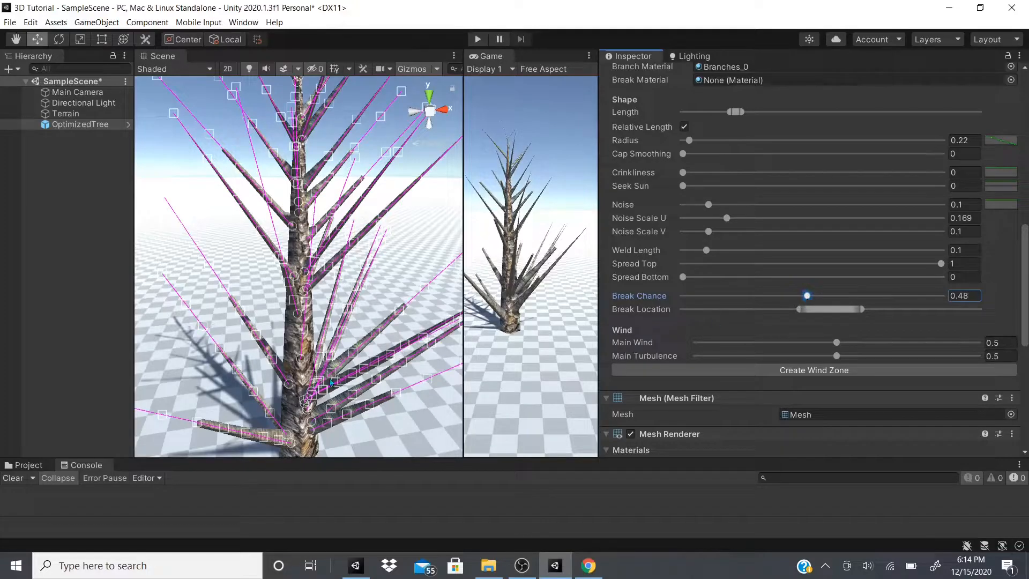
{"action": "scroll", "coordinate": [322, 390], "scroll_direction": "up", "scroll_amount": 5}
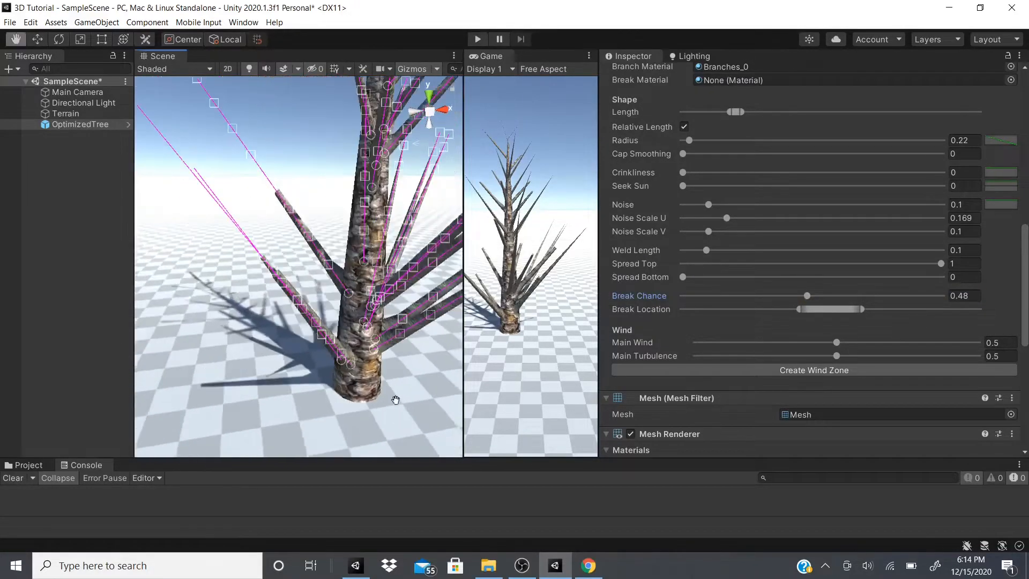
{"action": "left_click", "coordinate": [271, 315]}
{"action": "middle_click_drag", "start_coordinate": [271, 316], "coordinate": [336, 307]}
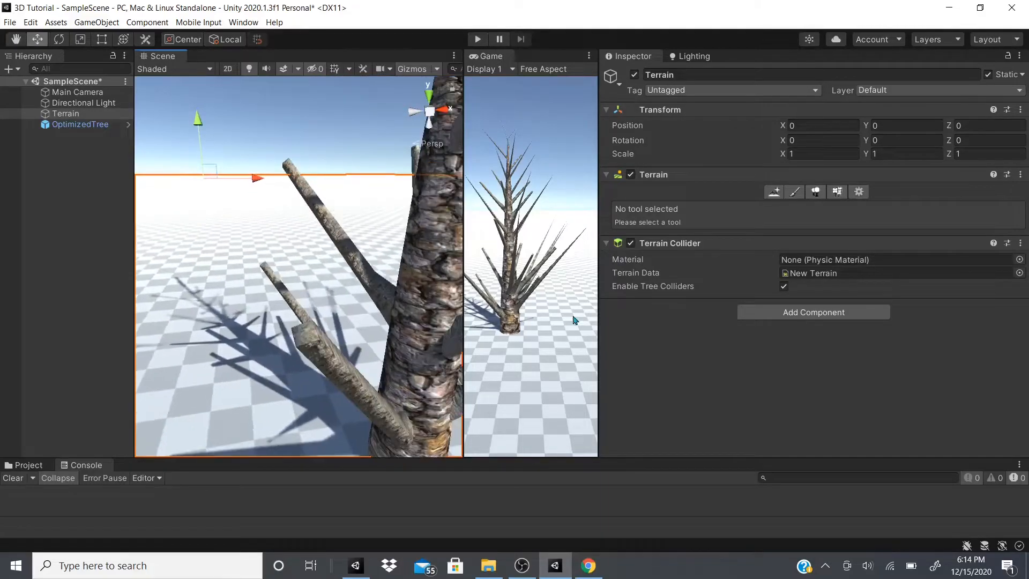
Reselect OptimizedTree and shift the branch group's Break Location range further towards the branch tips
{"action": "left_click", "coordinate": [81, 124]}
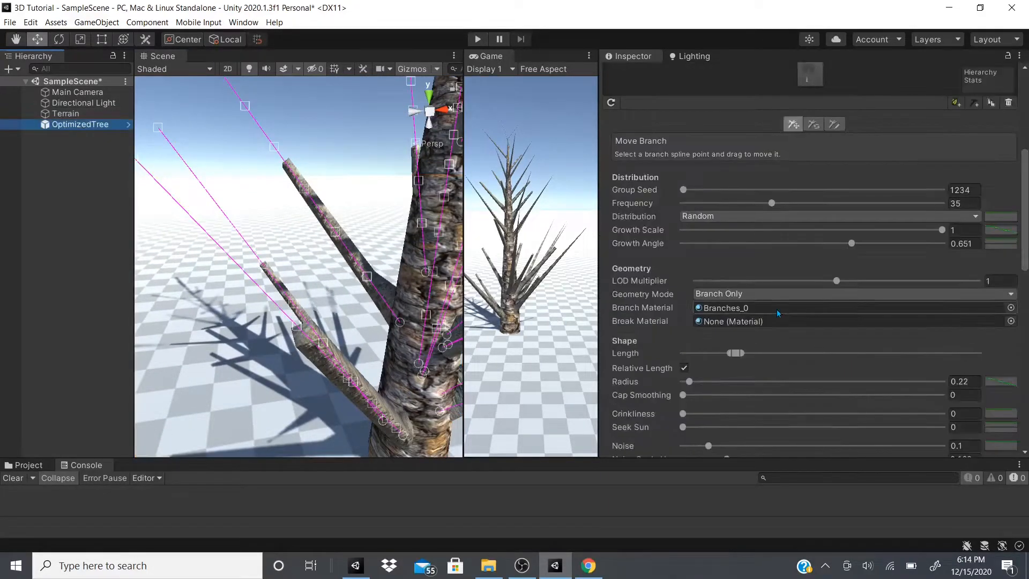
{"action": "scroll", "coordinate": [776, 309], "scroll_direction": "down", "scroll_amount": 6}
{"action": "left_click_drag", "start_coordinate": [802, 310], "coordinate": [858, 299]}
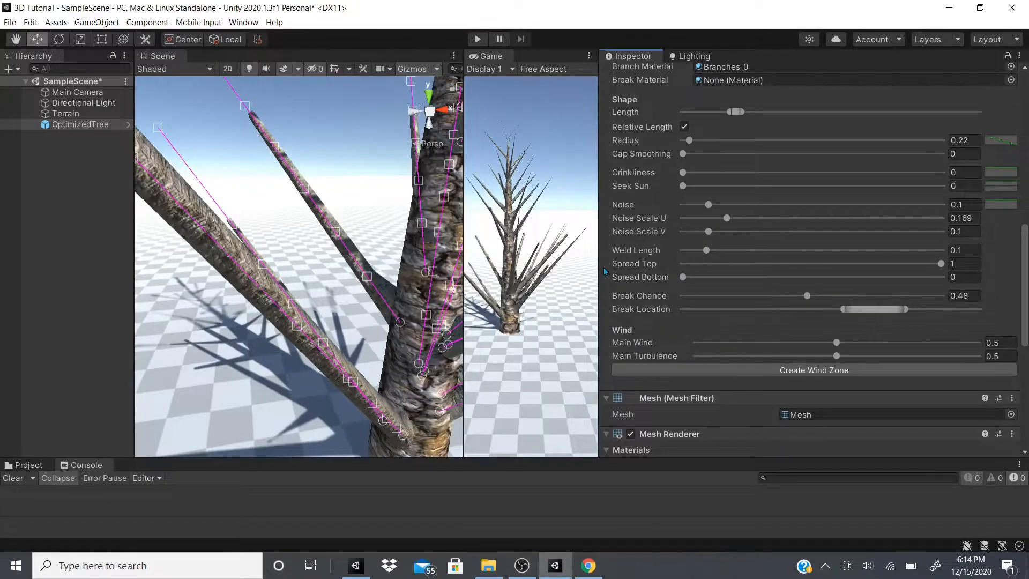
{"action": "left_click_drag", "start_coordinate": [600, 261], "coordinate": [547, 261]}
{"action": "scroll", "coordinate": [368, 224], "scroll_direction": "down", "scroll_amount": 5}
{"action": "scroll", "coordinate": [362, 221], "scroll_direction": "down", "scroll_amount": 2}
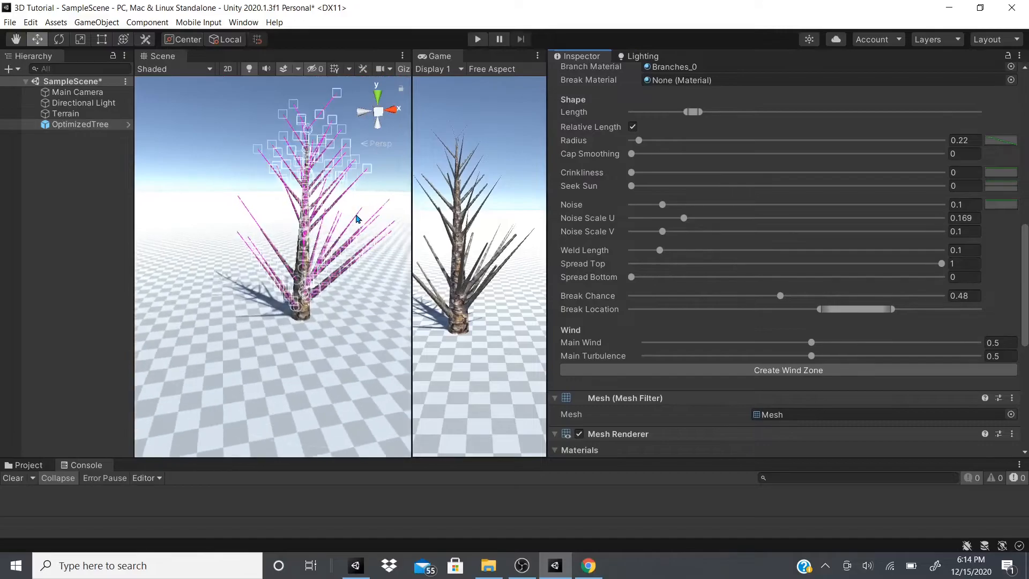
Add a leaf group to the tree's branches and enlarge the Game view to show the whole tree
{"action": "scroll", "coordinate": [632, 191], "scroll_direction": "up", "scroll_amount": 10}
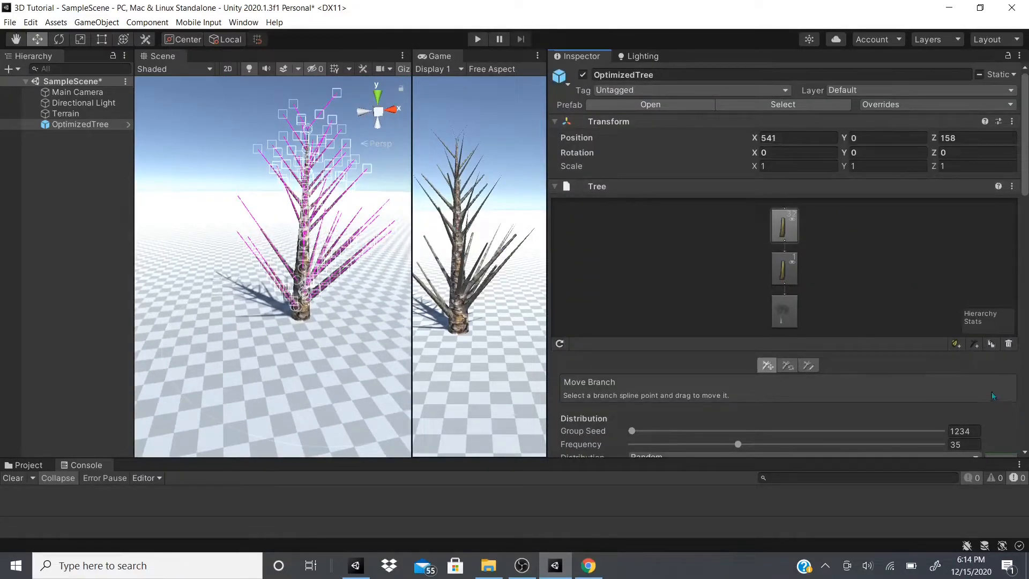
{"action": "left_click", "coordinate": [954, 344]}
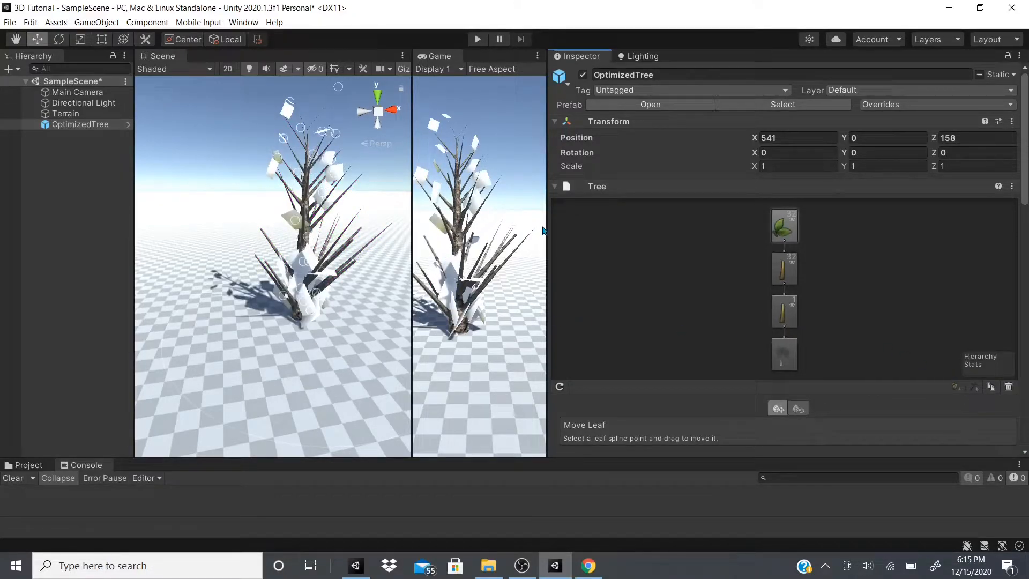
{"action": "left_click_drag", "start_coordinate": [544, 227], "coordinate": [704, 225]}
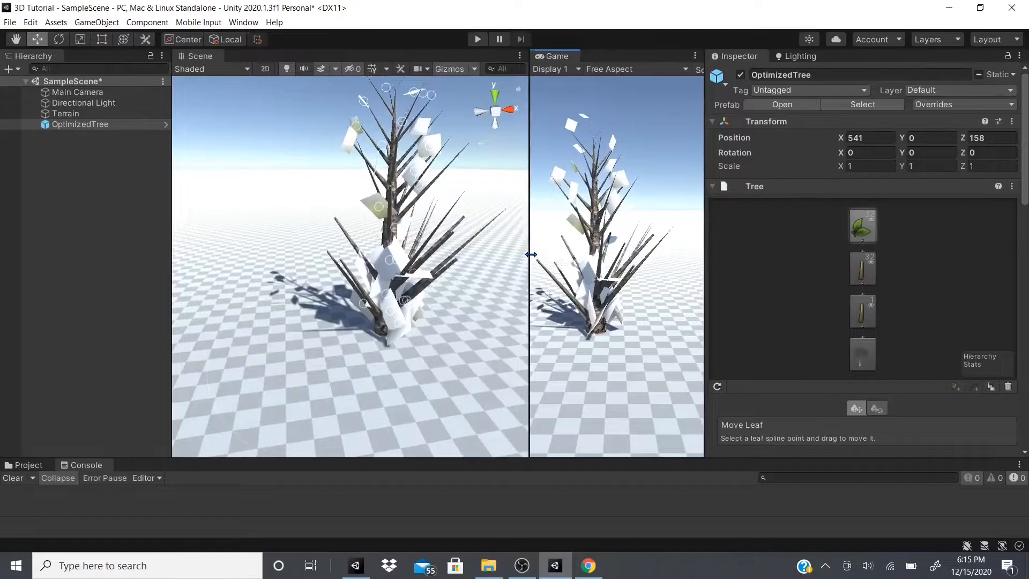
{"action": "left_click_drag", "start_coordinate": [529, 262], "coordinate": [384, 268]}
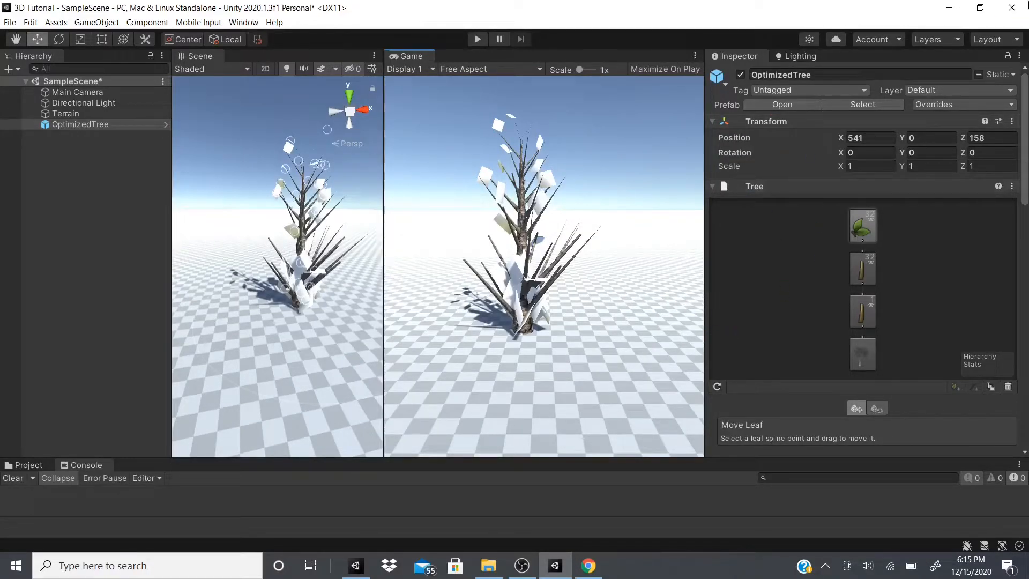
{"action": "scroll", "coordinate": [813, 246], "scroll_direction": "down", "scroll_amount": 7}
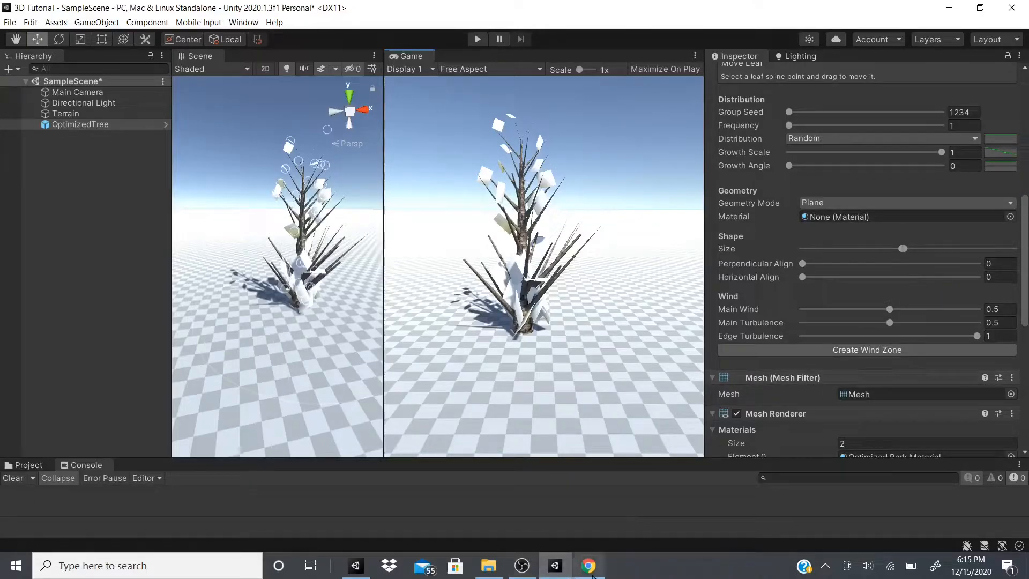
Switch to Chrome and open textures.com
{"action": "mouse_move", "coordinate": [592, 567]}
{"action": "left_click", "coordinate": [610, 531]}
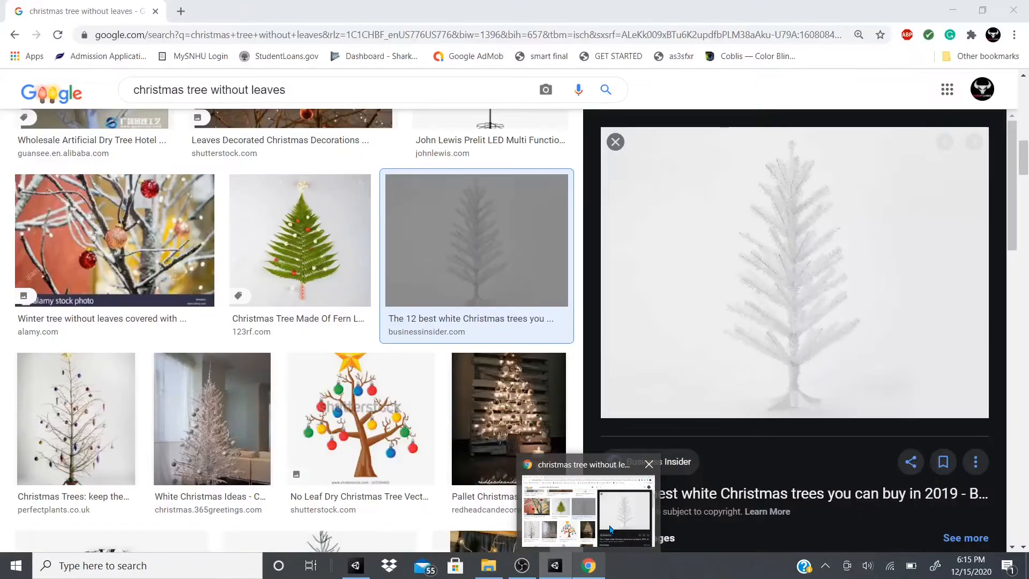
{"action": "left_click", "coordinate": [374, 39]}
{"action": "type", "text": "tex"}
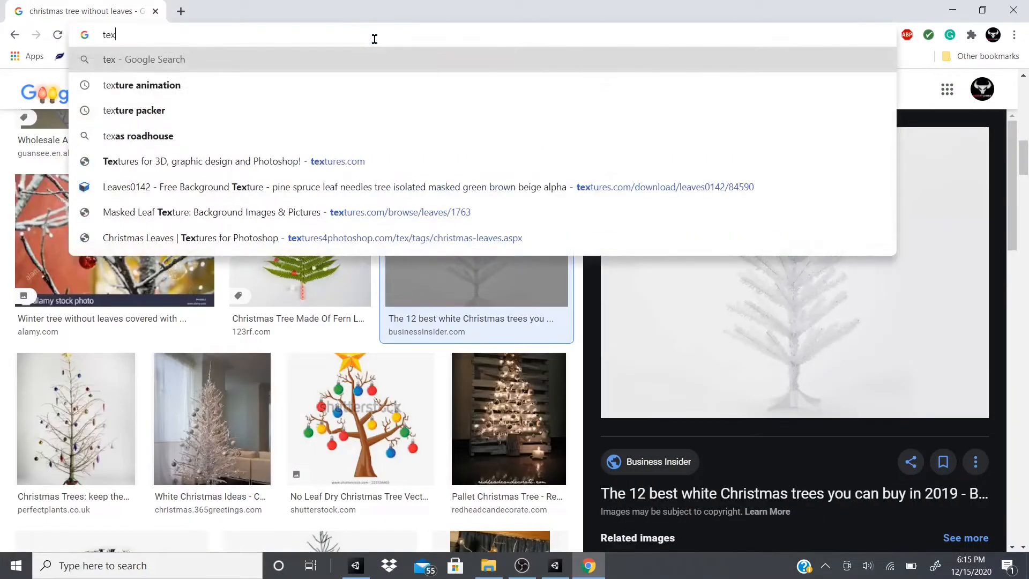
{"action": "type", "text": "tu"}
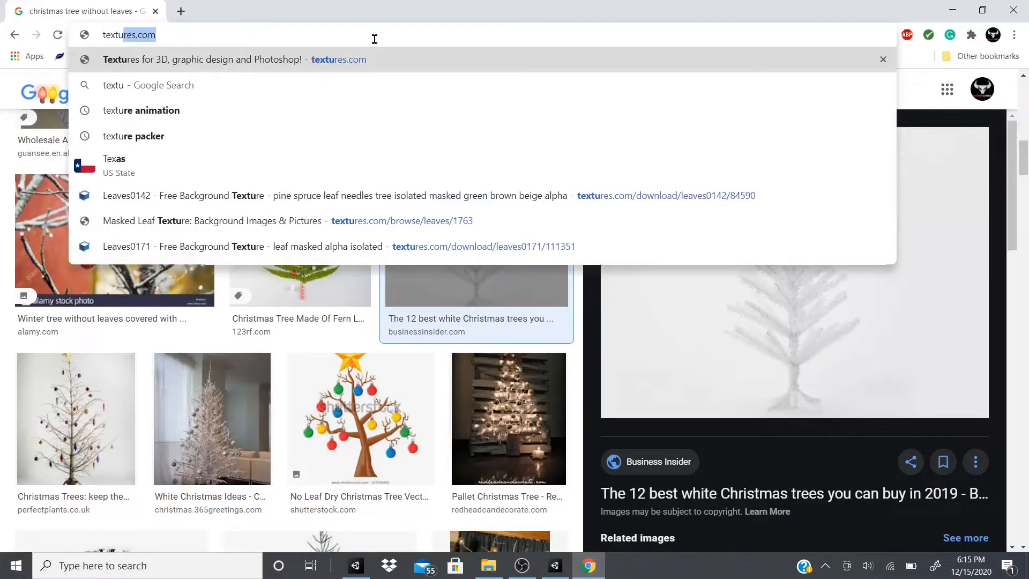
{"action": "key", "text": "Return"}
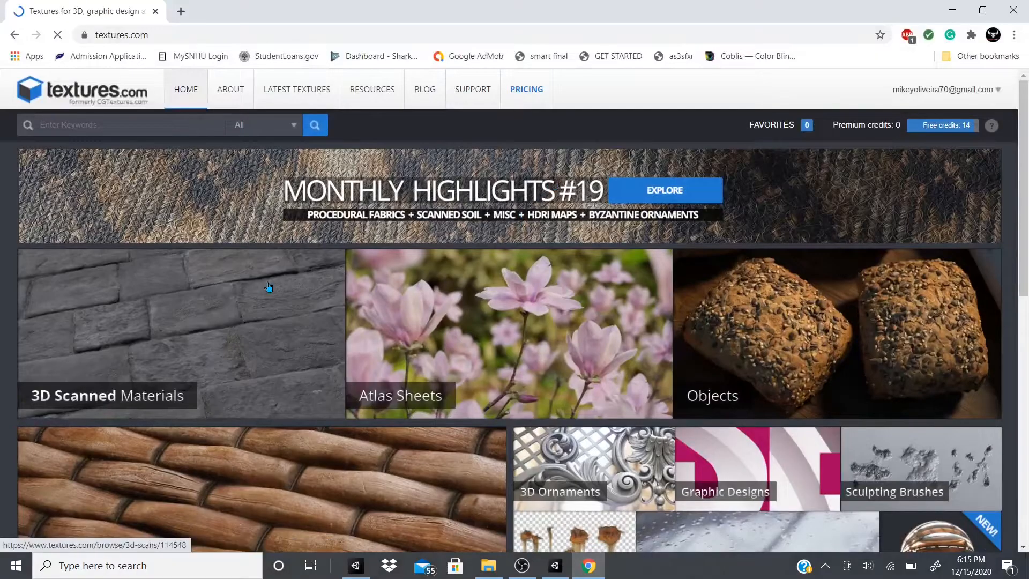
Look over the Photo Textures categories and free credits on the textures.com homepage, and return to Unity
{"action": "scroll", "coordinate": [222, 231], "scroll_direction": "down", "scroll_amount": 10}
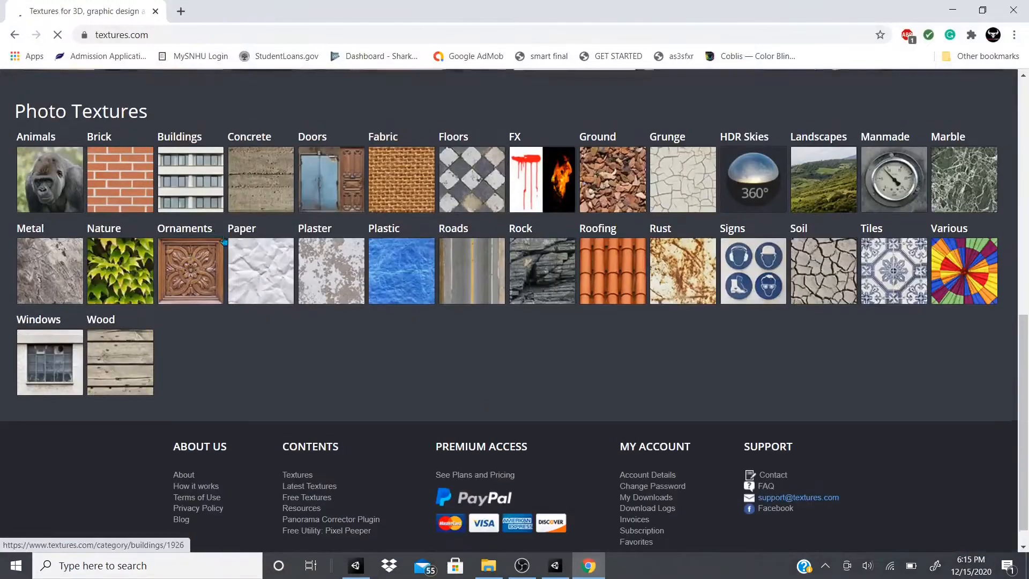
{"action": "scroll", "coordinate": [222, 231], "scroll_direction": "up", "scroll_amount": 10}
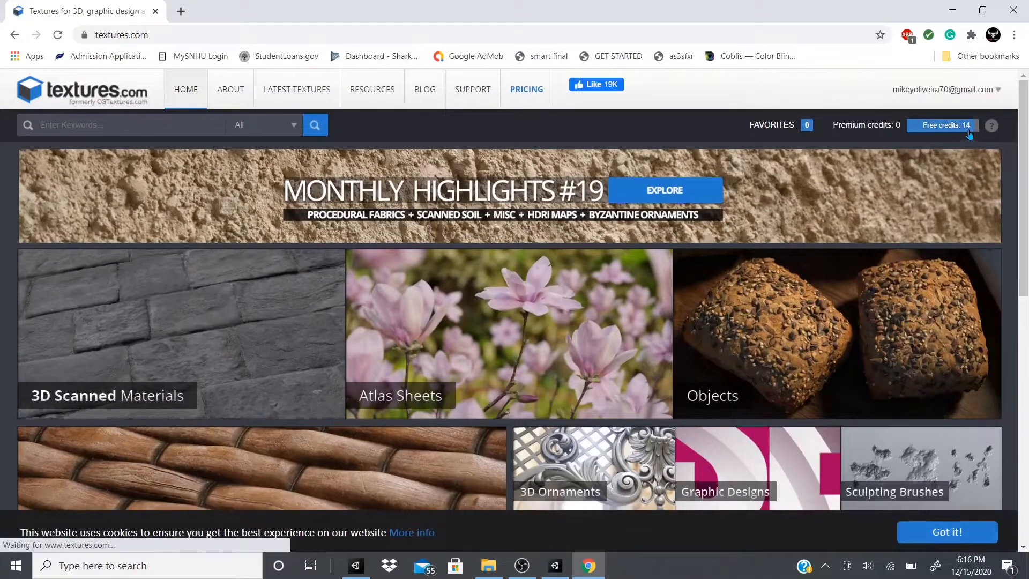
{"action": "left_click", "coordinate": [953, 6]}
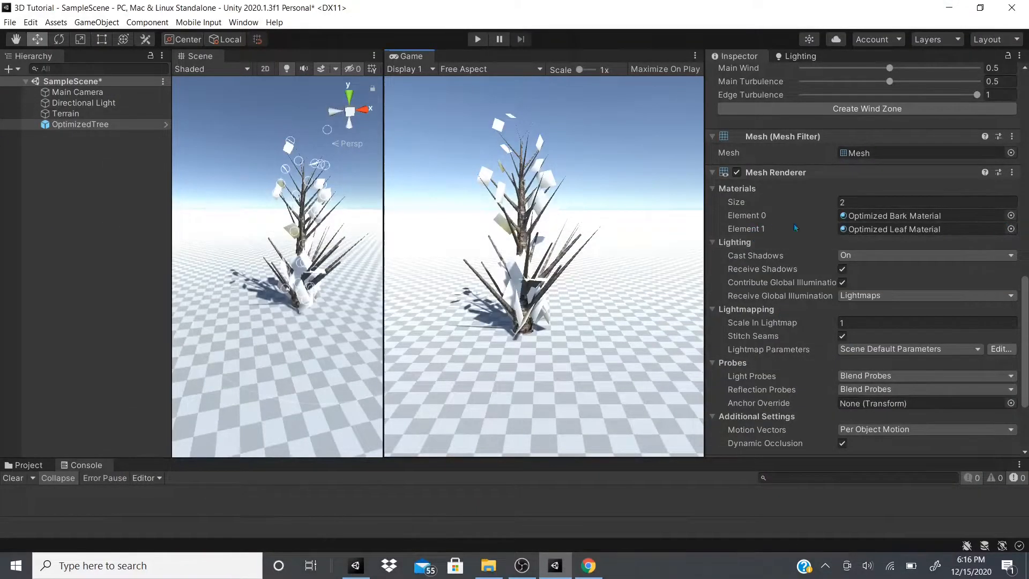
Assign the fir-needle material New Material to the tree's leaf group
{"action": "scroll", "coordinate": [814, 212], "scroll_direction": "up", "scroll_amount": 5}
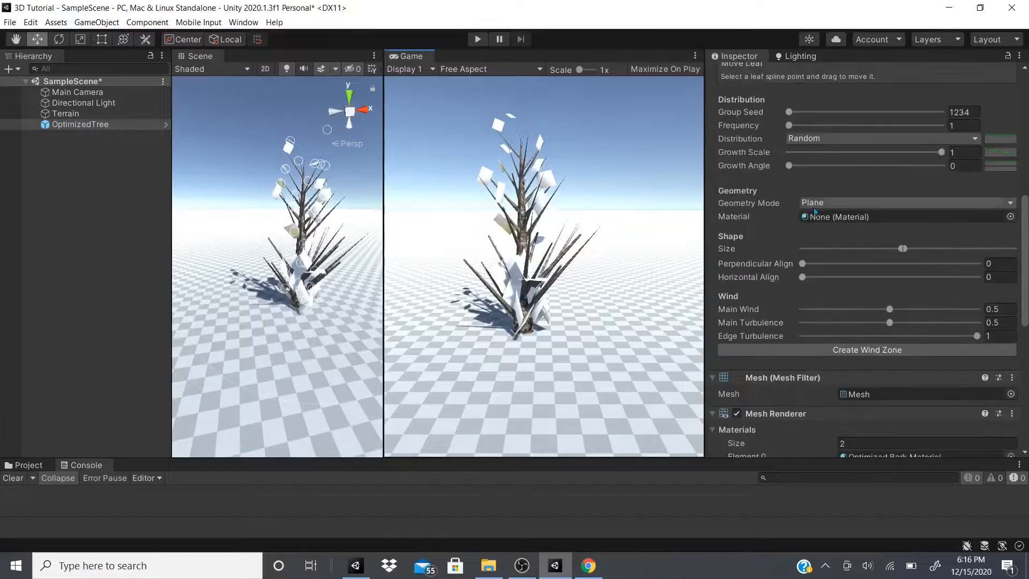
{"action": "scroll", "coordinate": [814, 211], "scroll_direction": "up", "scroll_amount": 9}
{"action": "double_click", "coordinate": [867, 232]}
{"action": "scroll", "coordinate": [888, 291], "scroll_direction": "down", "scroll_amount": 9}
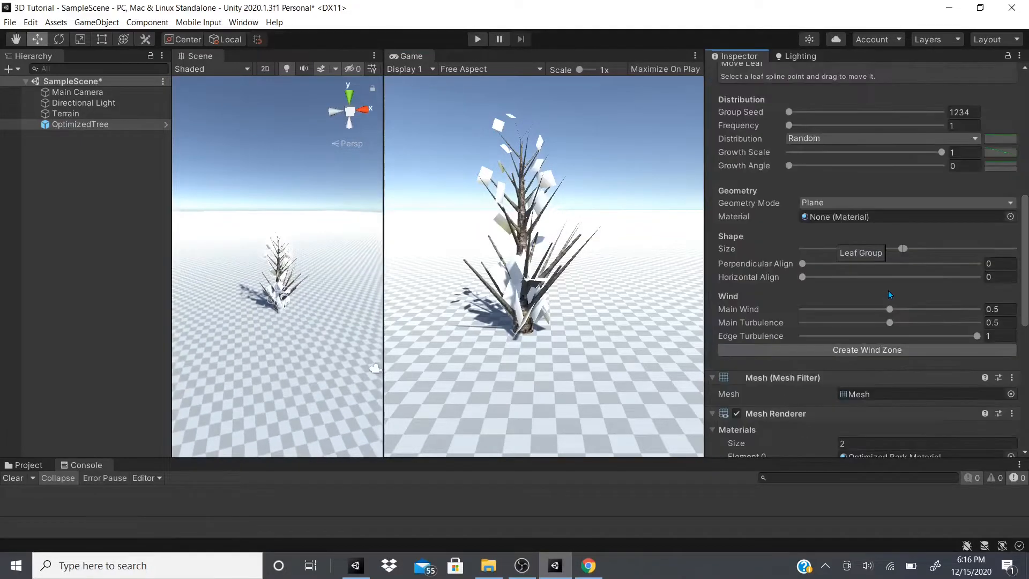
{"action": "left_click", "coordinate": [1010, 216]}
{"action": "scroll", "coordinate": [946, 312], "scroll_direction": "down", "scroll_amount": 1}
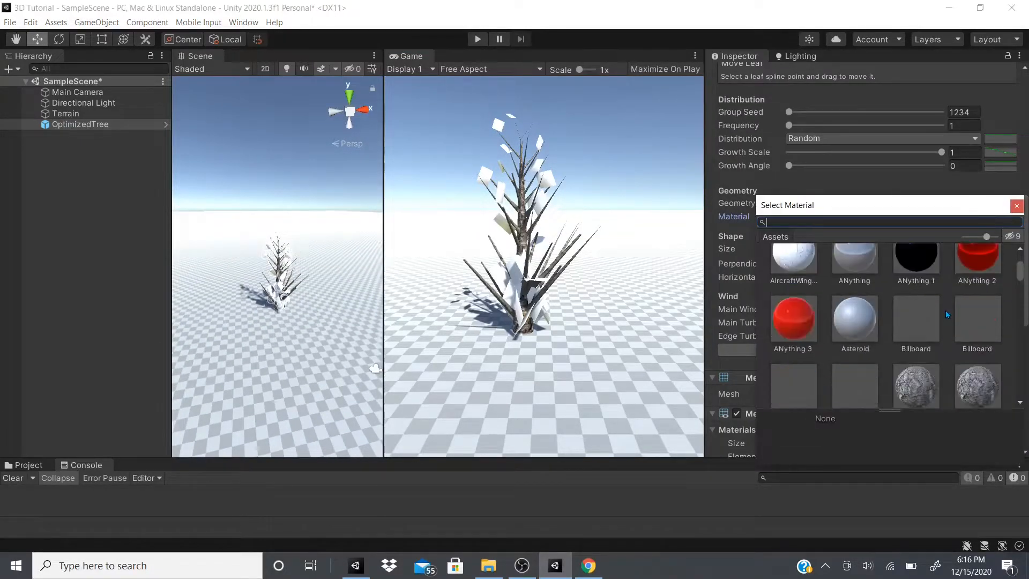
{"action": "type", "text": "ch"}
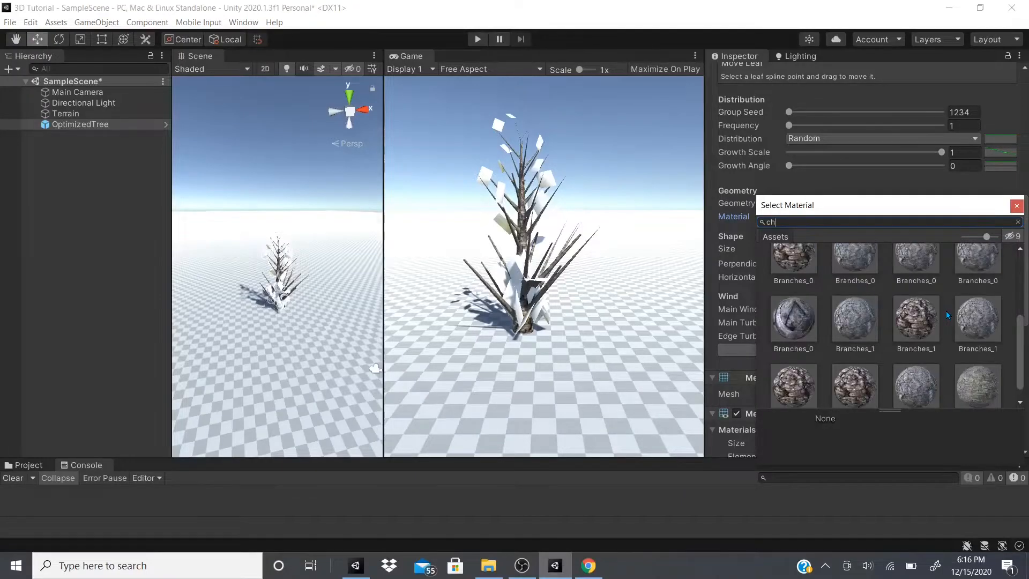
{"action": "scroll", "coordinate": [946, 309], "scroll_direction": "down", "scroll_amount": 1}
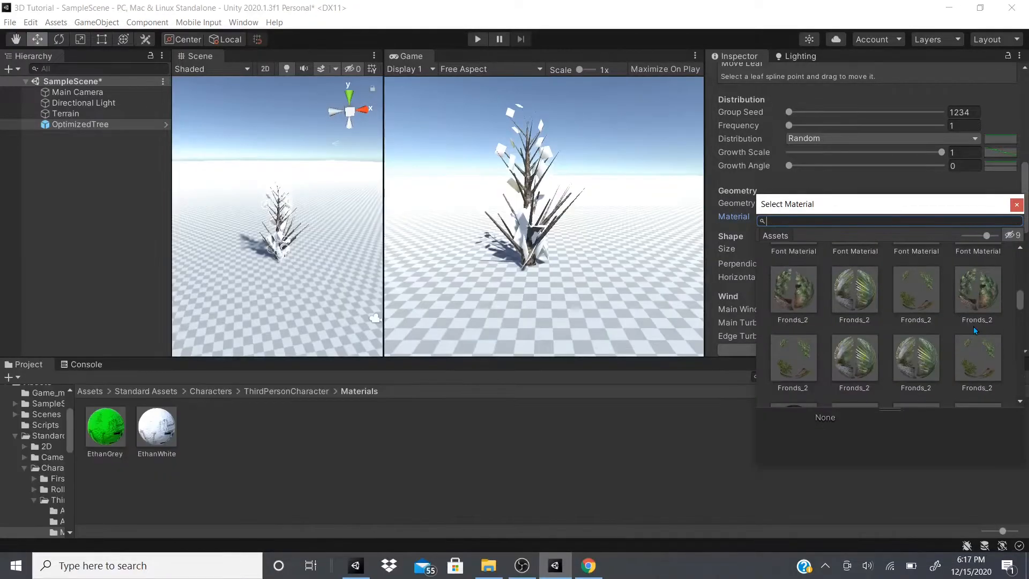
{"action": "scroll", "coordinate": [973, 327], "scroll_direction": "down", "scroll_amount": 4}
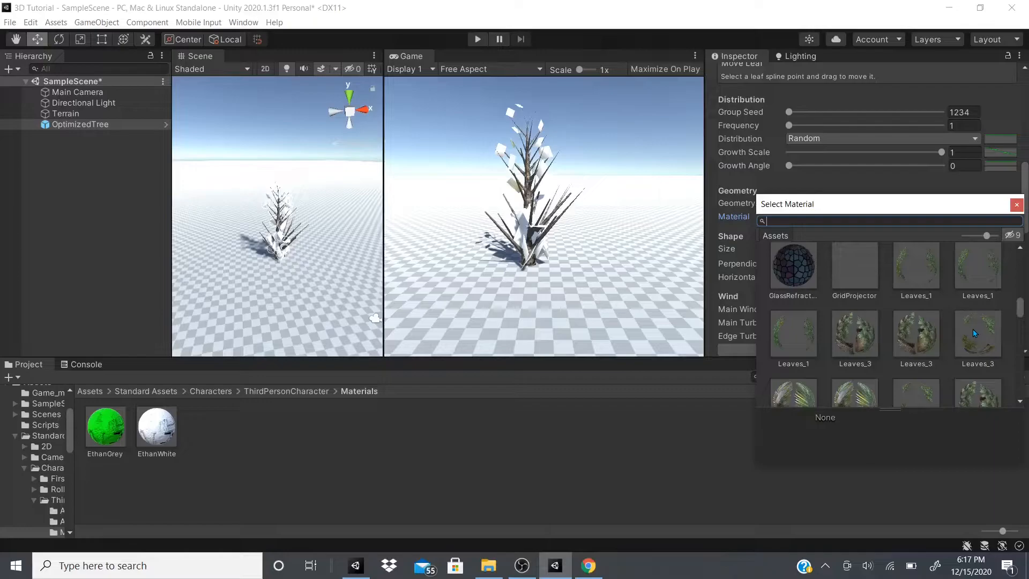
{"action": "scroll", "coordinate": [857, 327], "scroll_direction": "down", "scroll_amount": 5}
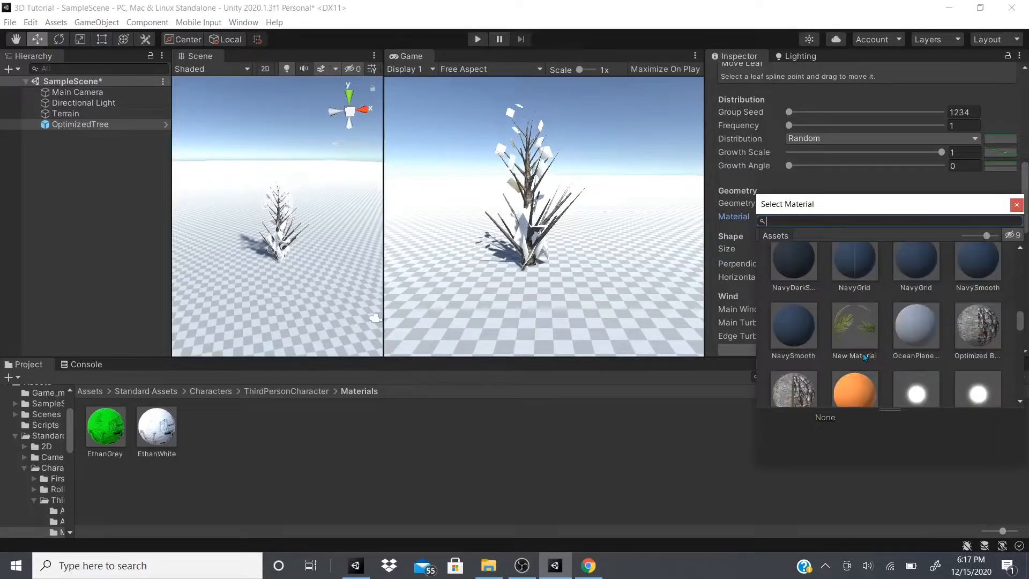
{"action": "left_click", "coordinate": [846, 329]}
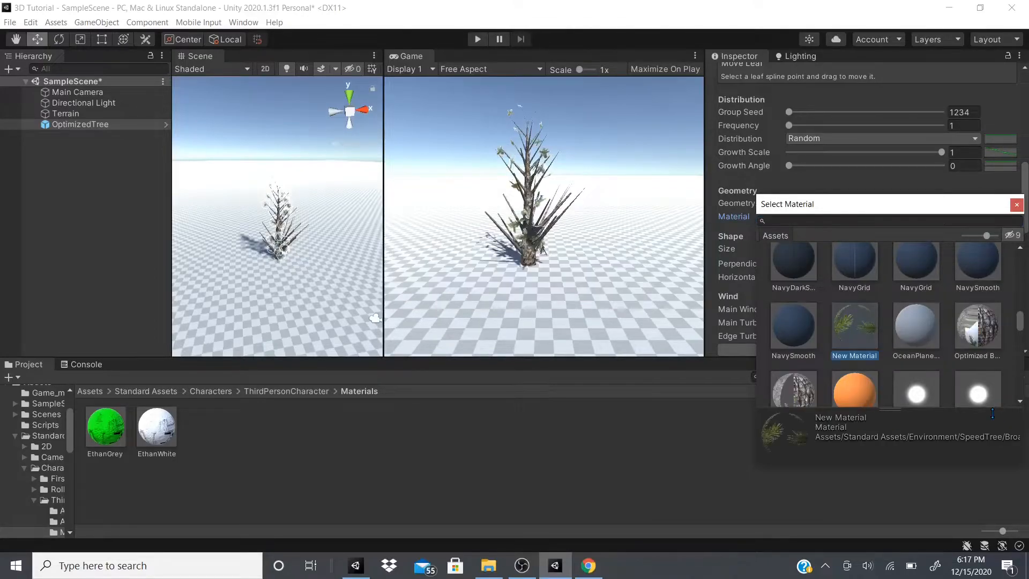
Glance at textures.com in Chrome, return to Unity and inspect the tree's leaves up close
{"action": "left_click", "coordinate": [588, 565]}
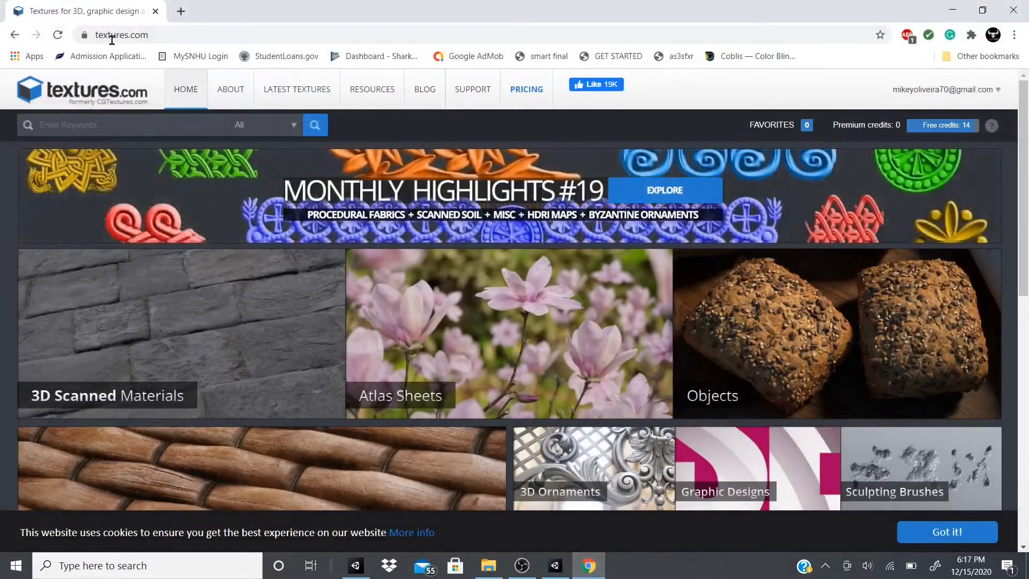
{"action": "key", "text": "alt+Tab"}
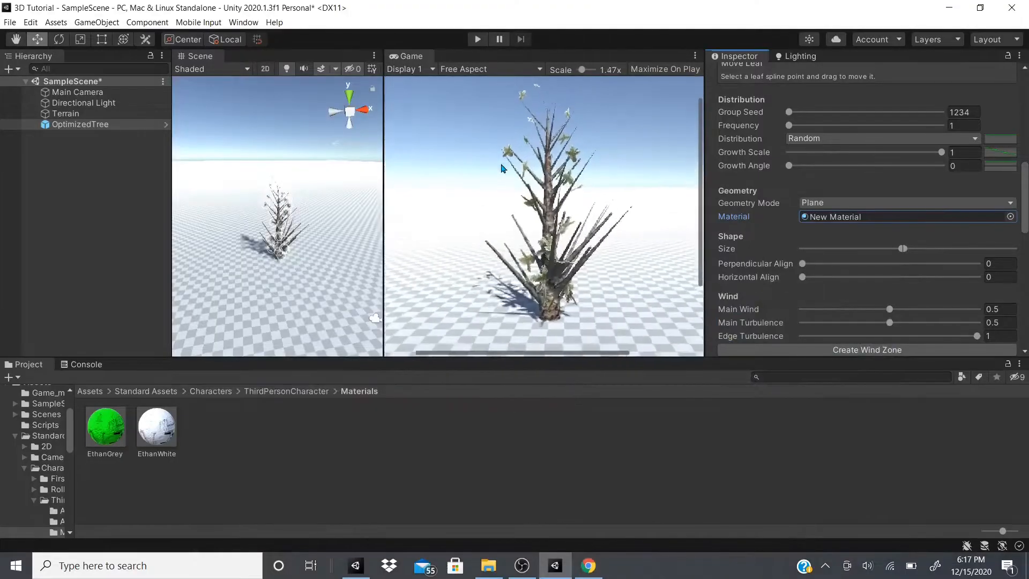
{"action": "scroll", "coordinate": [271, 232], "scroll_direction": "up", "scroll_amount": 10}
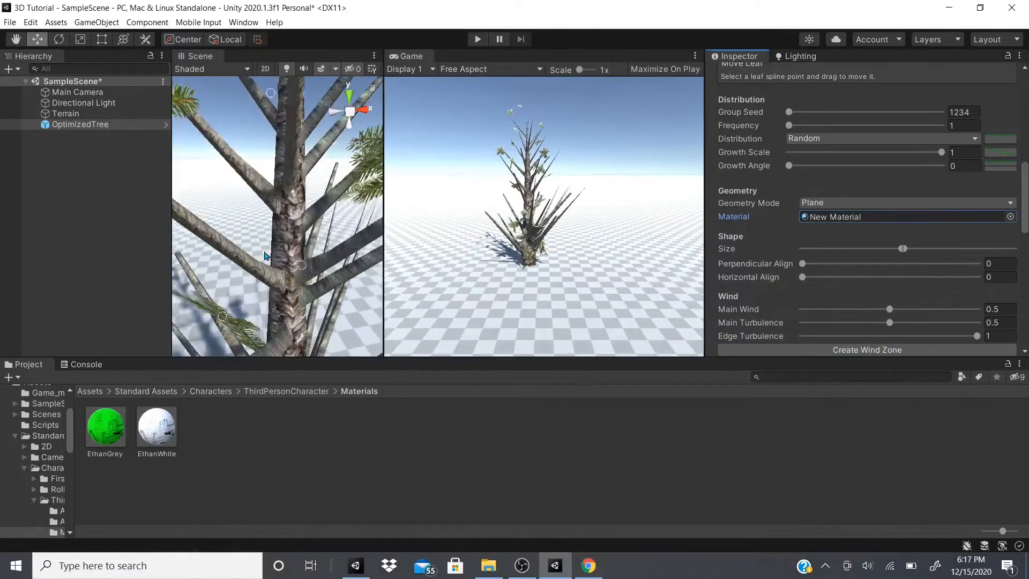
{"action": "right_click_drag", "start_coordinate": [271, 232], "coordinate": [306, 274]}
{"action": "scroll", "coordinate": [307, 274], "scroll_direction": "down", "scroll_amount": 10}
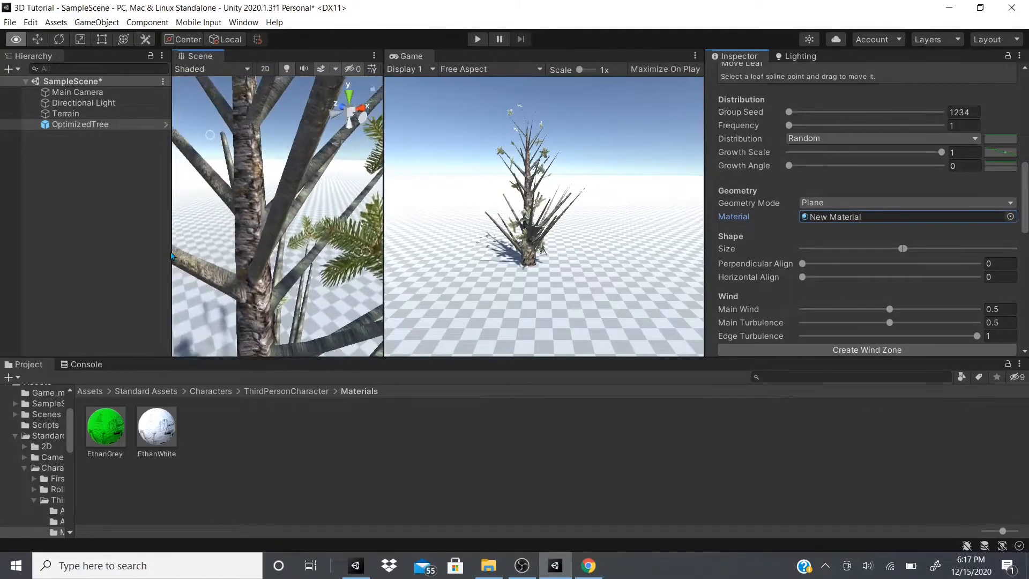
Enlarge the Scene view and set the leaf group's Frequency to 100
{"action": "left_click_drag", "start_coordinate": [384, 284], "coordinate": [569, 300]}
{"action": "left_click", "coordinate": [86, 364]}
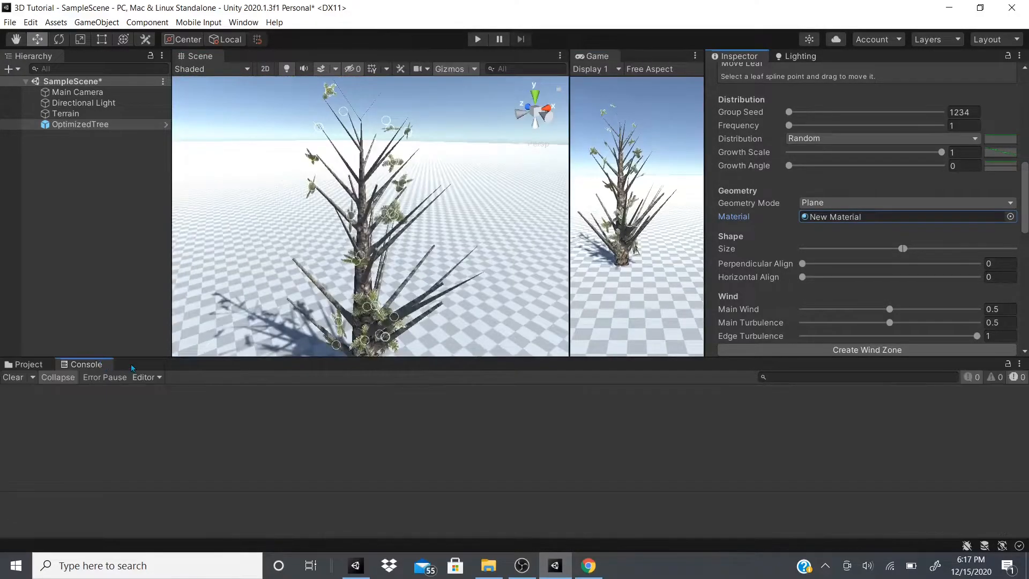
{"action": "left_click_drag", "start_coordinate": [133, 358], "coordinate": [132, 459]}
{"action": "left_click", "coordinate": [788, 125]}
{"action": "left_click_drag", "start_coordinate": [792, 130], "coordinate": [959, 128]}
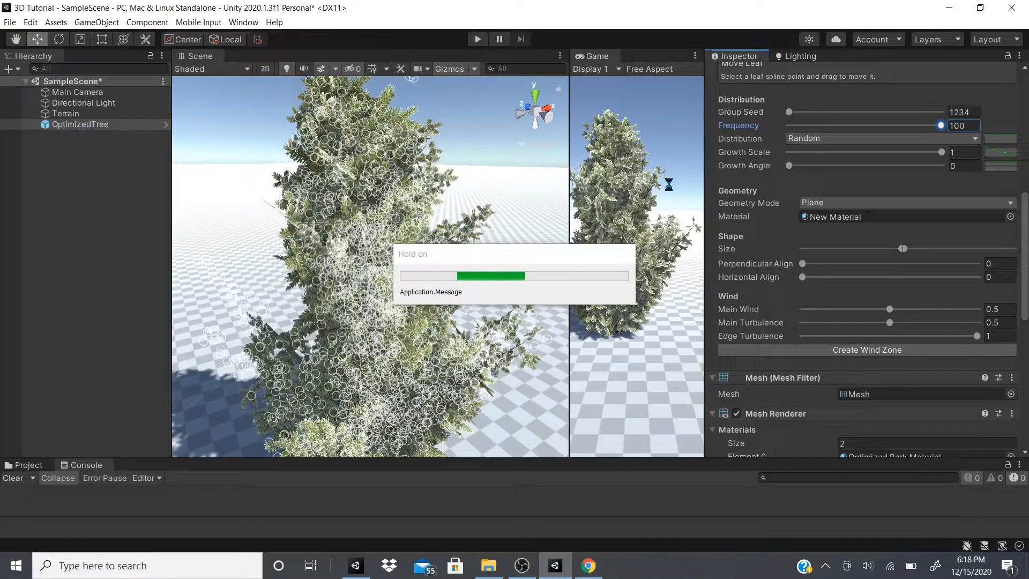
Widen the Game view and examine the dense foliage up close
{"action": "left_click_drag", "start_coordinate": [569, 219], "coordinate": [324, 218]}
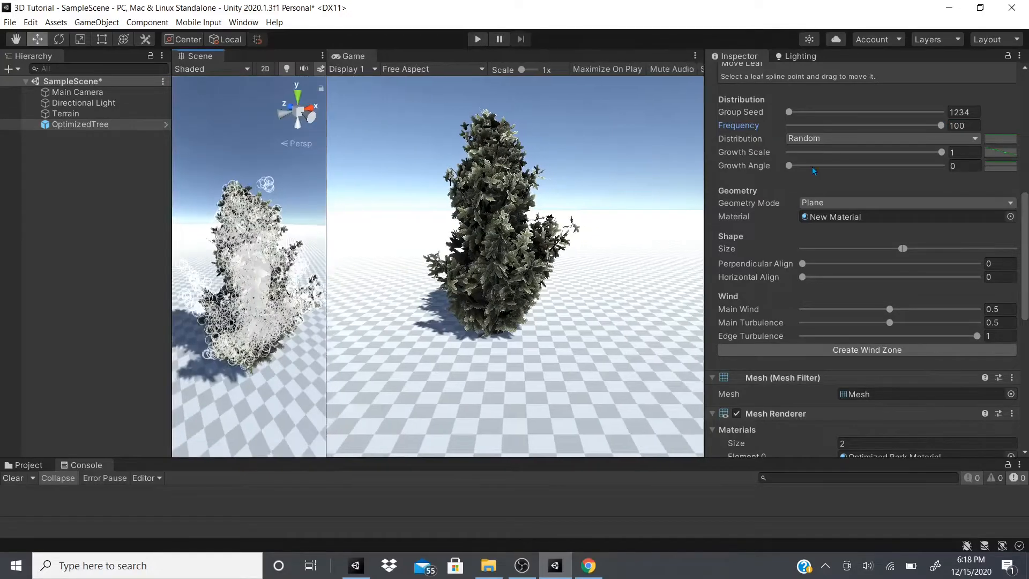
{"action": "scroll", "coordinate": [530, 304], "scroll_direction": "up", "scroll_amount": 5}
{"action": "scroll", "coordinate": [421, 307], "scroll_direction": "down", "scroll_amount": 5}
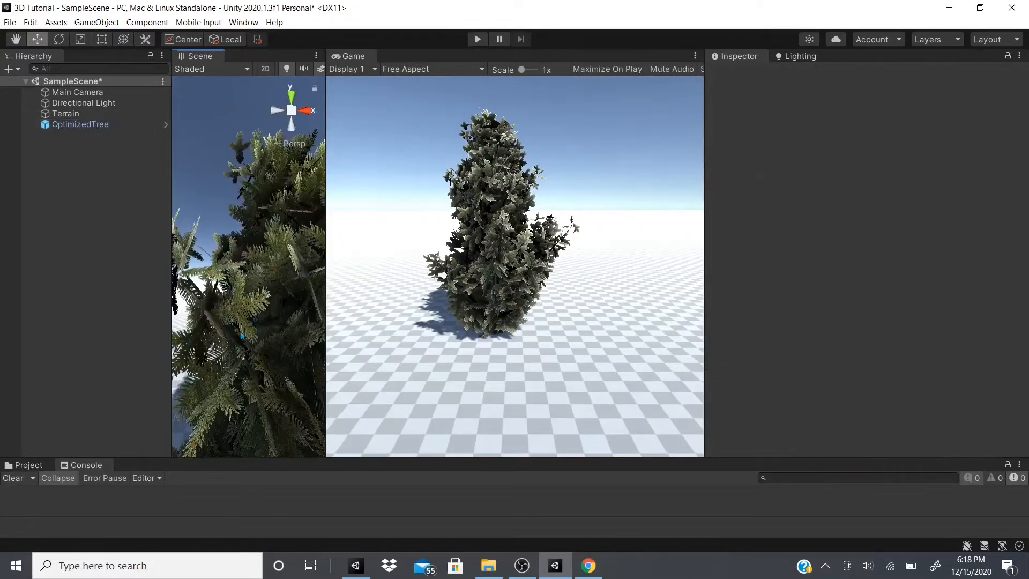
{"action": "right_click_drag", "start_coordinate": [248, 362], "coordinate": [455, 317]}
Reselect OptimizedTree and slightly adjust the leaf group's Size range, keeping Perpendicular Align at 0
{"action": "left_click", "coordinate": [81, 123]}
{"action": "scroll", "coordinate": [930, 294], "scroll_direction": "down", "scroll_amount": 15}
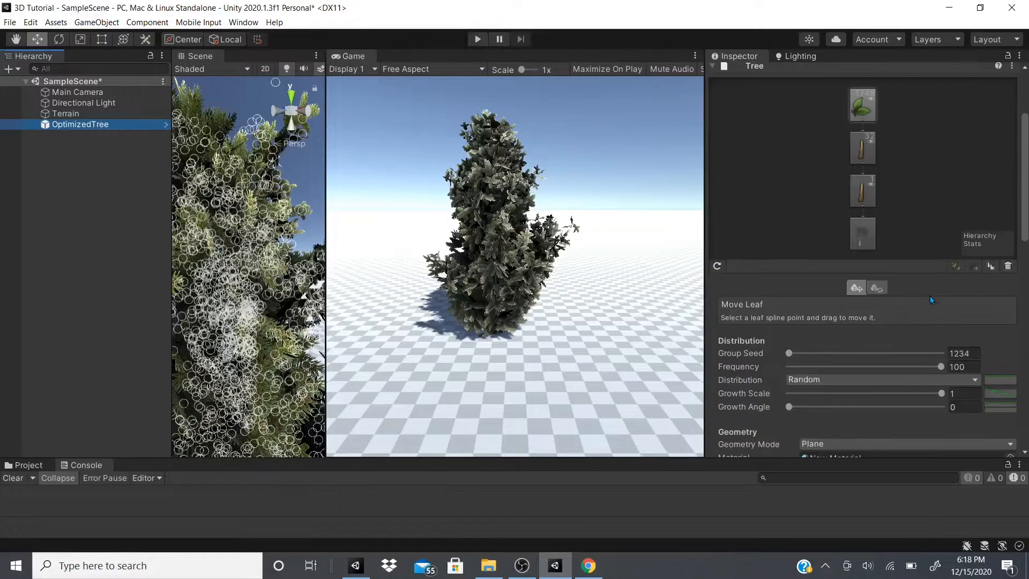
{"action": "scroll", "coordinate": [853, 355], "scroll_direction": "up", "scroll_amount": 12}
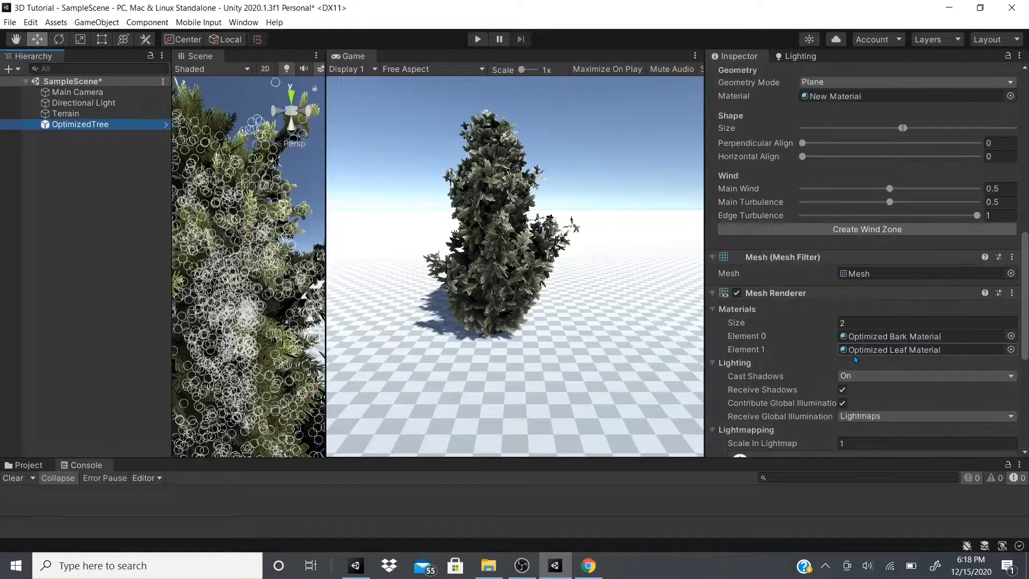
{"action": "scroll", "coordinate": [851, 300], "scroll_direction": "down", "scroll_amount": 5}
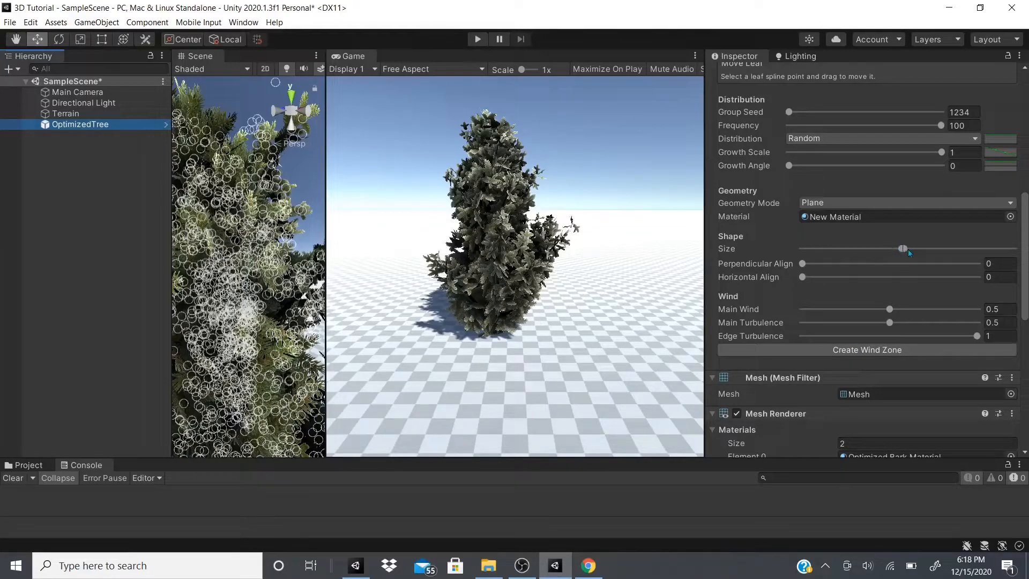
{"action": "mouse_move", "coordinate": [908, 248]}
{"action": "left_mouse_down"}
{"action": "mouse_move", "coordinate": [882, 254]}
{"action": "mouse_move", "coordinate": [914, 257]}
{"action": "mouse_move", "coordinate": [898, 257]}
{"action": "left_mouse_up"}
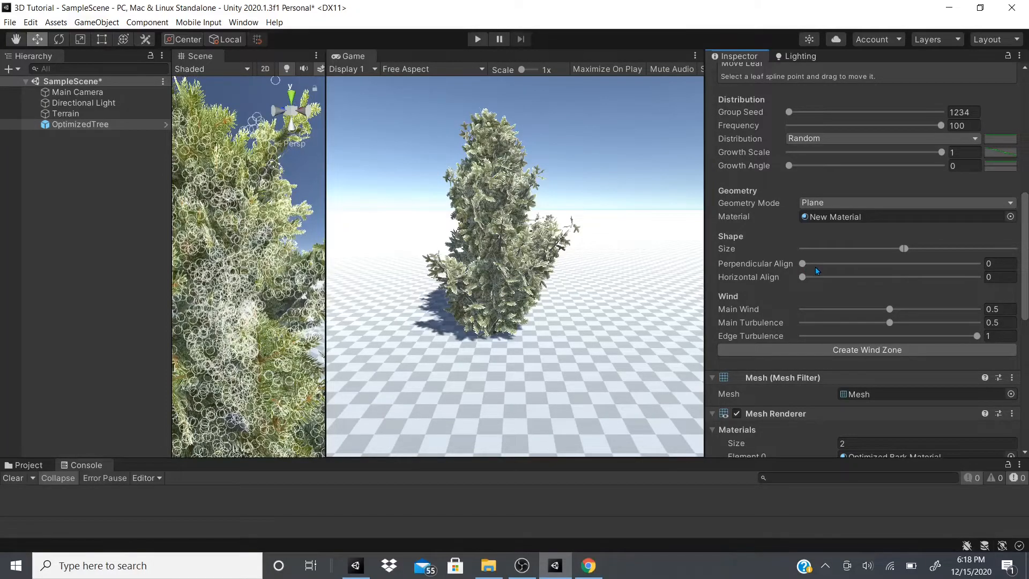
{"action": "left_click", "coordinate": [799, 266]}
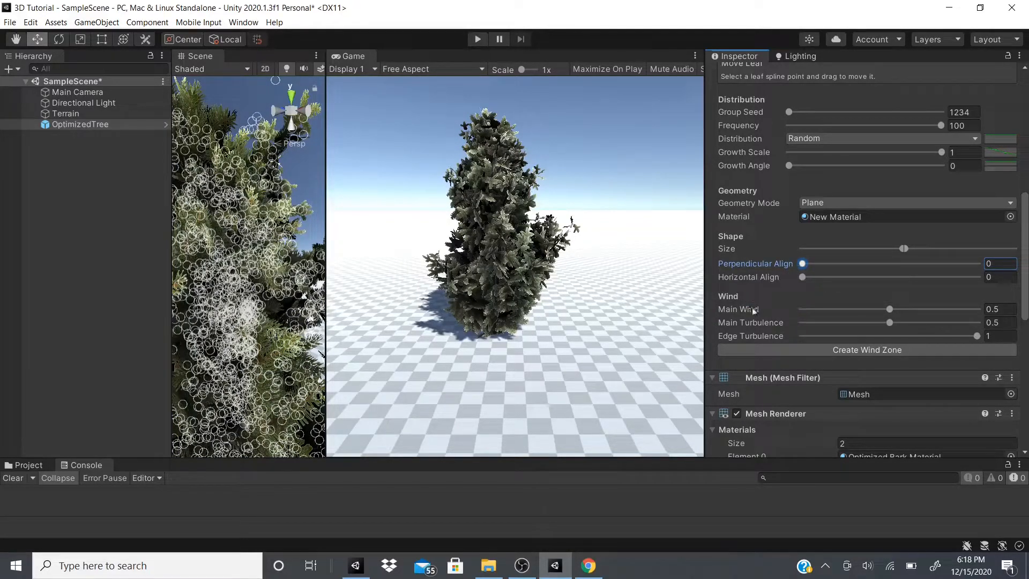
Widen the Scene view and frame the whole tree in it
{"action": "scroll", "coordinate": [876, 316], "scroll_direction": "up", "scroll_amount": 5}
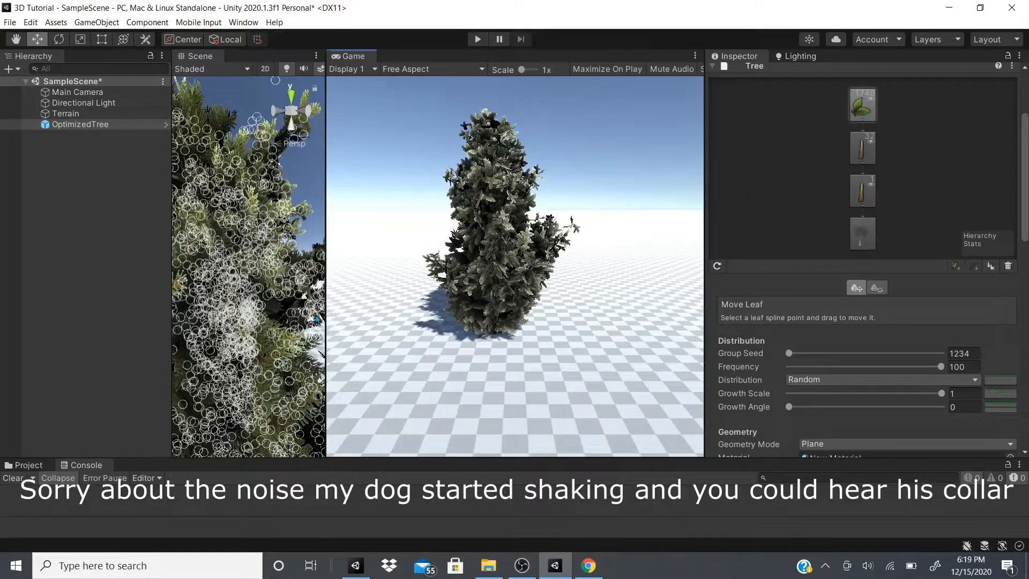
{"action": "scroll", "coordinate": [317, 319], "scroll_direction": "down", "scroll_amount": 3}
{"action": "left_click_drag", "start_coordinate": [325, 306], "coordinate": [478, 298]}
{"action": "scroll", "coordinate": [330, 261], "scroll_direction": "down", "scroll_amount": 2}
{"action": "scroll", "coordinate": [330, 261], "scroll_direction": "down", "scroll_amount": 3}
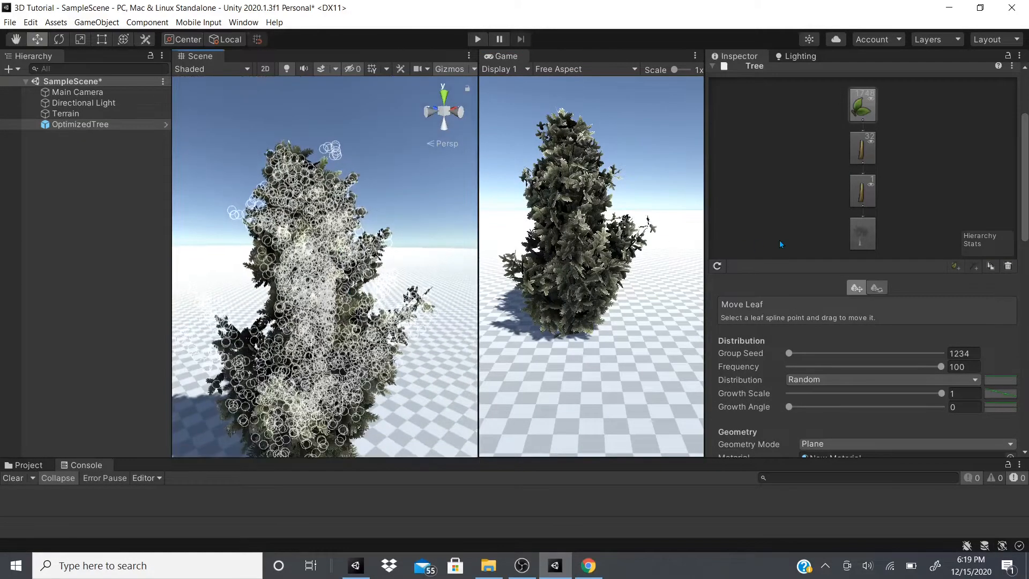
Select the tree's branch group and look over its distribution, geometry and shape settings
{"action": "left_click", "coordinate": [862, 148]}
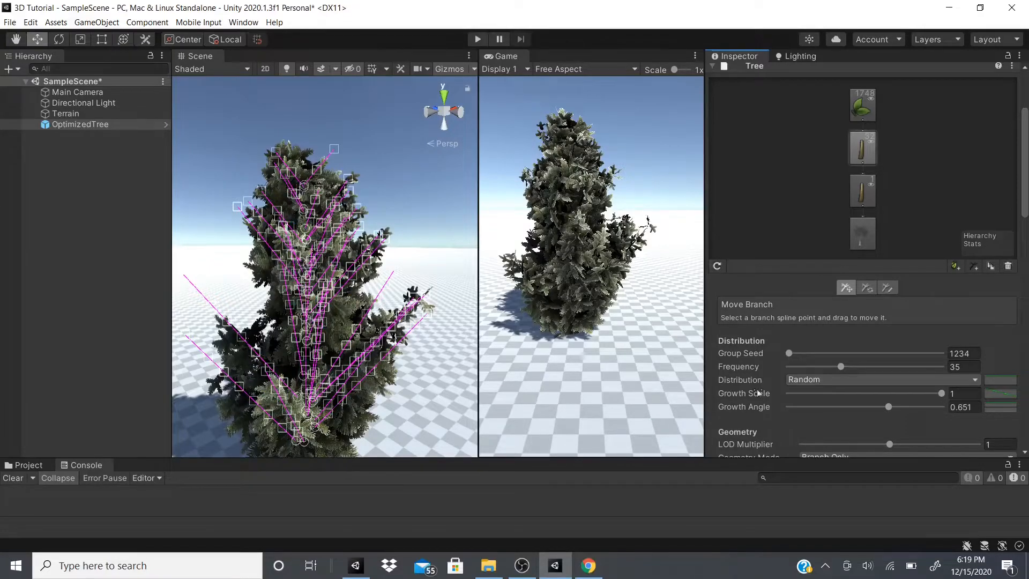
{"action": "scroll", "coordinate": [752, 377], "scroll_direction": "down", "scroll_amount": 5}
{"action": "scroll", "coordinate": [748, 361], "scroll_direction": "up", "scroll_amount": 3}
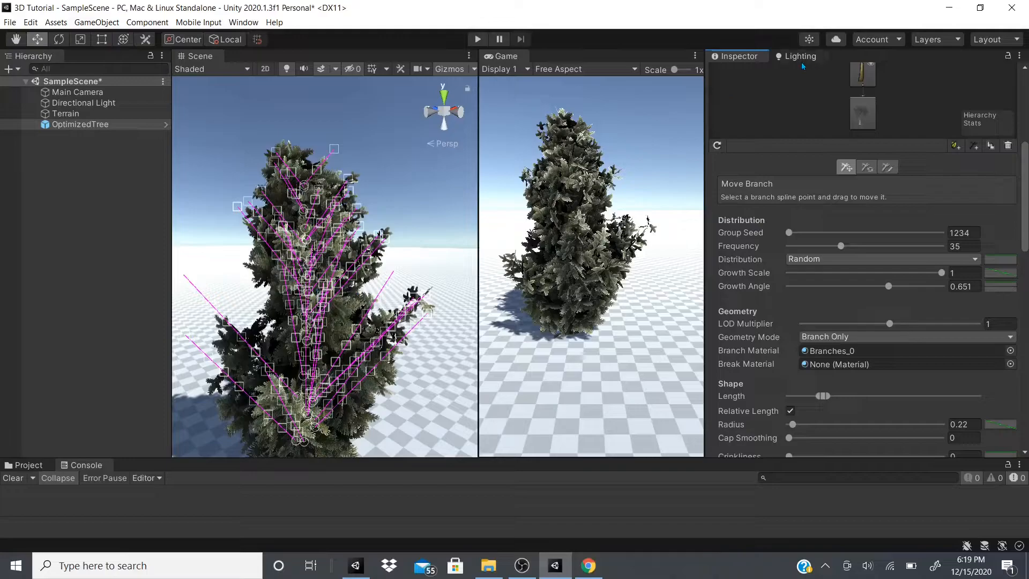
{"action": "left_click", "coordinate": [574, 185]}
{"action": "scroll", "coordinate": [787, 151], "scroll_direction": "up", "scroll_amount": 3}
Try the Free Hand tool on the trunk spline's top node and check the branch group's splines
{"action": "left_click", "coordinate": [859, 188]}
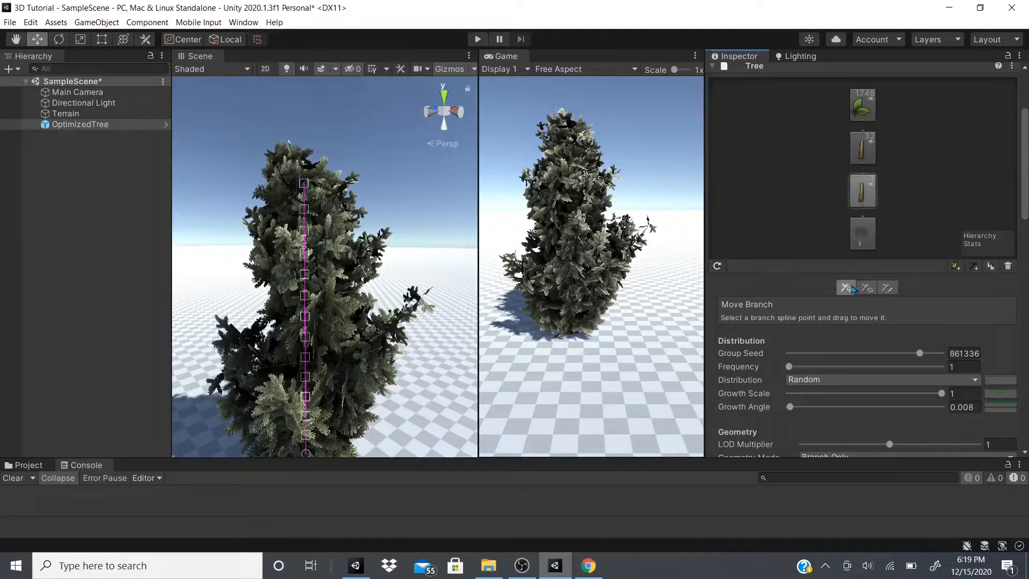
{"action": "left_click", "coordinate": [886, 288]}
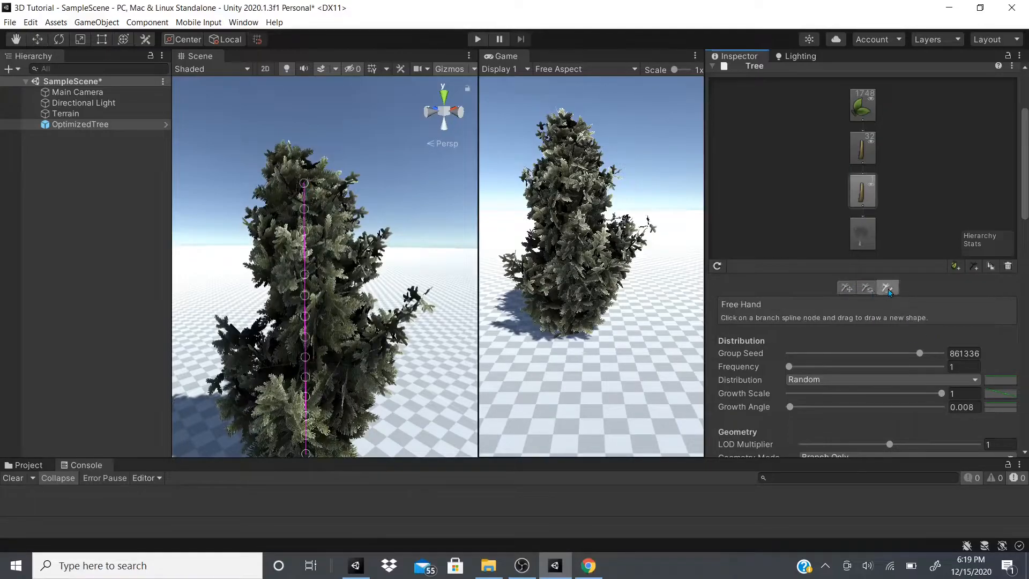
{"action": "left_click", "coordinate": [312, 185]}
{"action": "left_click", "coordinate": [863, 147]}
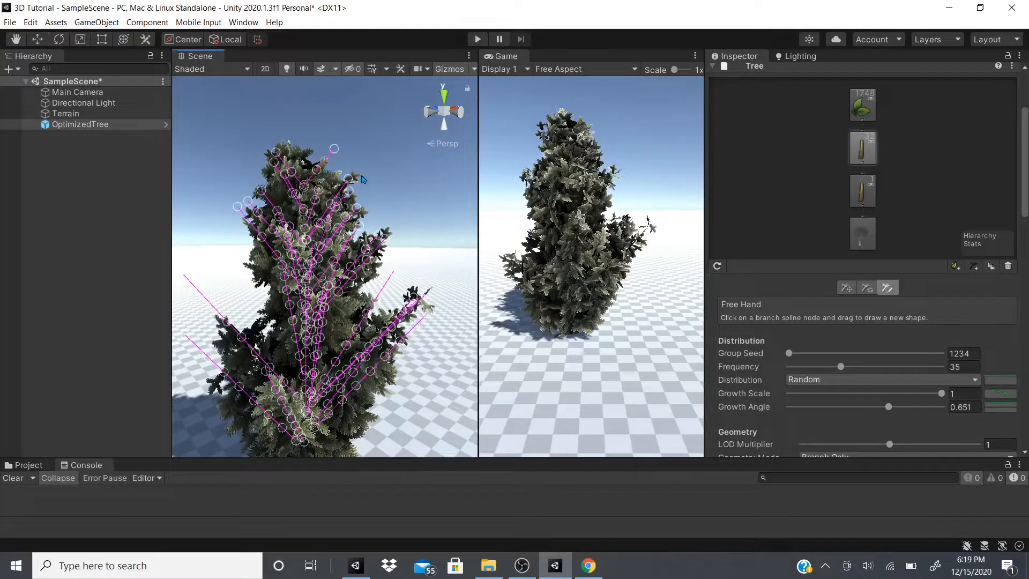
{"action": "left_click", "coordinate": [873, 186]}
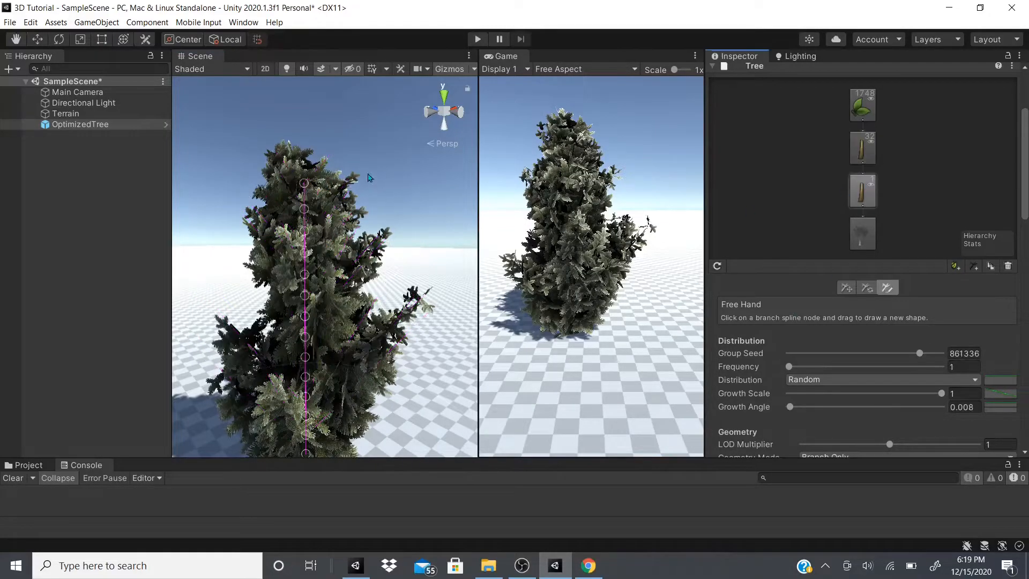
Bend the upper trunk with Move Branch by shifting its two topmost spline points
{"action": "left_click", "coordinate": [844, 288]}
{"action": "left_click_drag", "start_coordinate": [303, 183], "coordinate": [311, 209]}
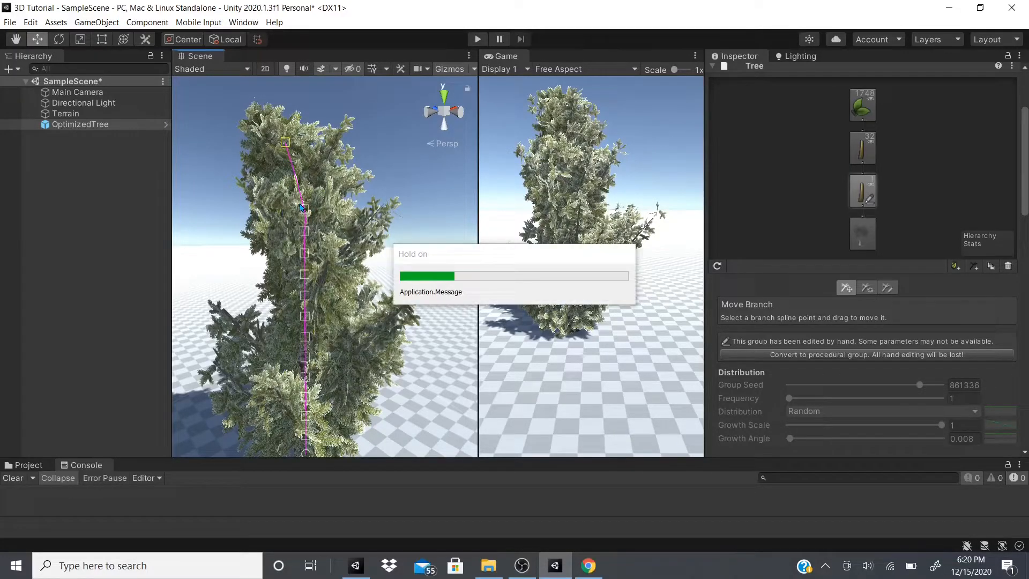
{"action": "left_click", "coordinate": [333, 237]}
{"action": "left_click_drag", "start_coordinate": [303, 211], "coordinate": [301, 238]}
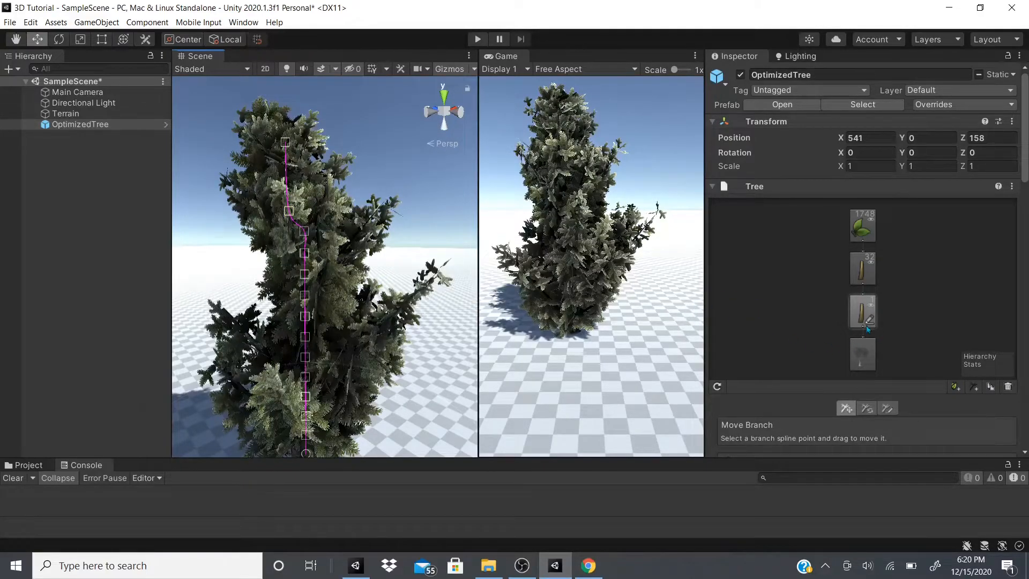
Reshape a low branch by moving a spline point in the branch group, and deselect the tree
{"action": "left_click", "coordinate": [860, 260]}
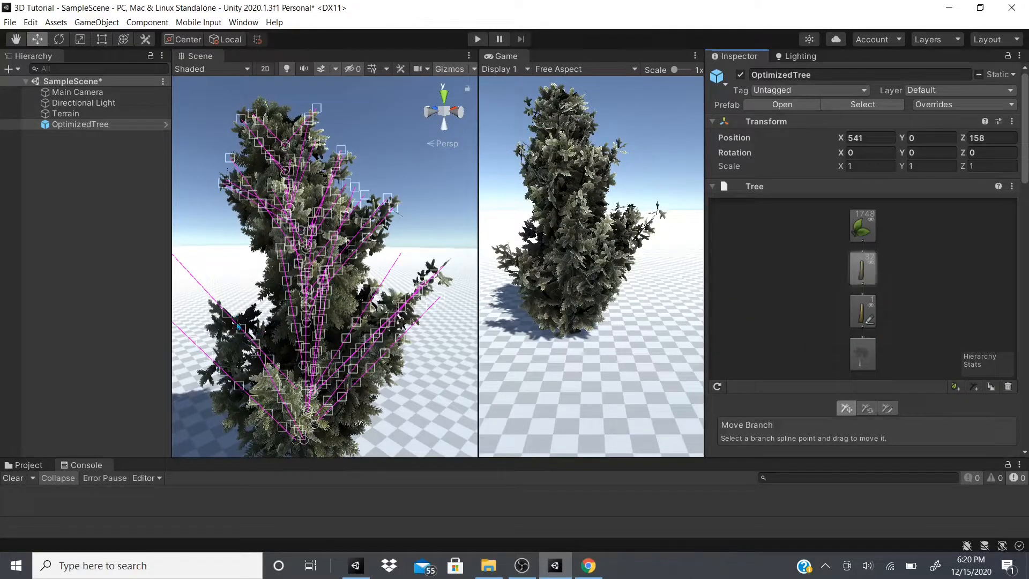
{"action": "left_click_drag", "start_coordinate": [256, 375], "coordinate": [259, 321], "text": "alt"}
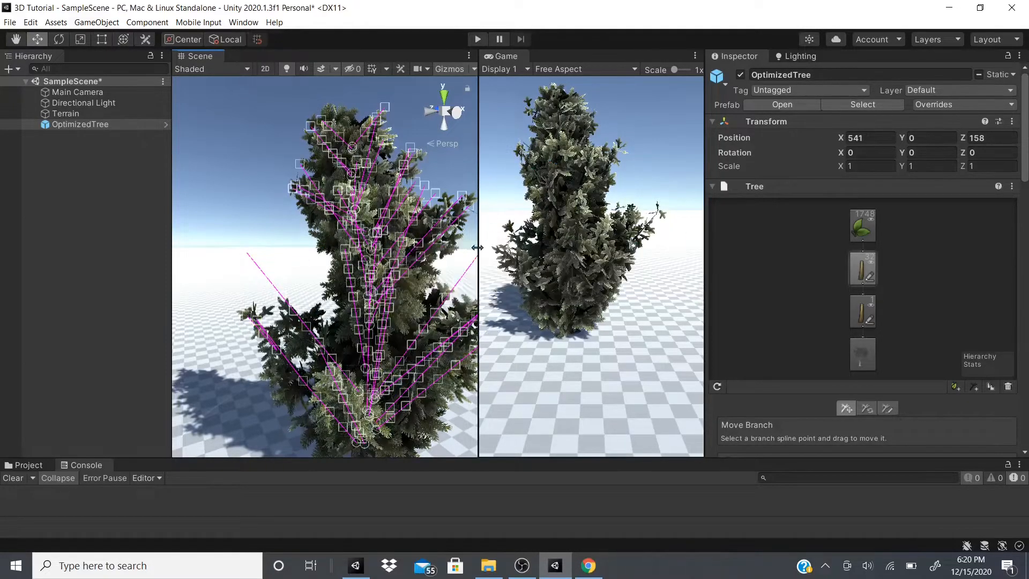
{"action": "scroll", "coordinate": [224, 255], "scroll_direction": "down", "scroll_amount": 2}
{"action": "right_click", "coordinate": [94, 152]}
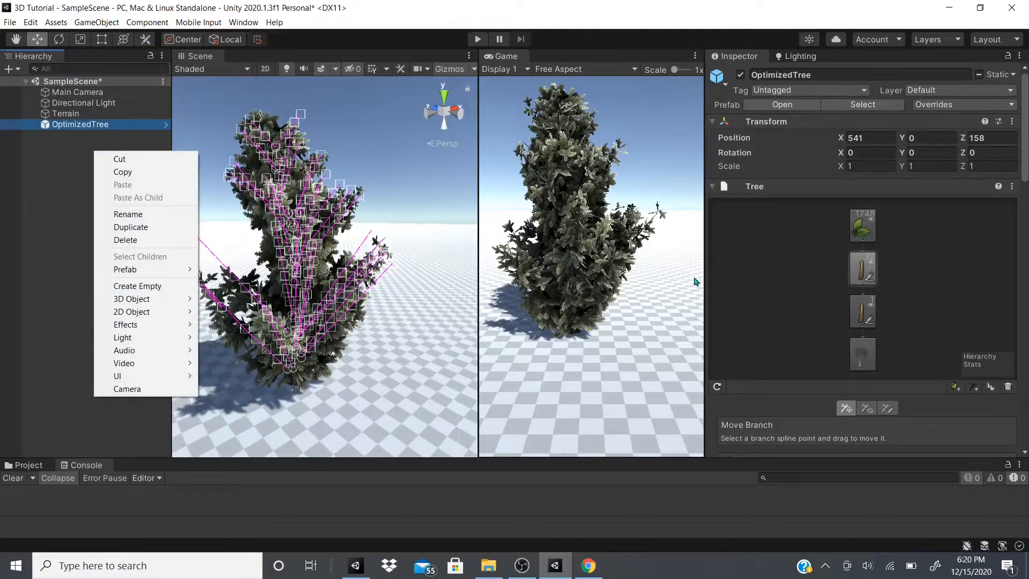
{"action": "left_click", "coordinate": [545, 322]}
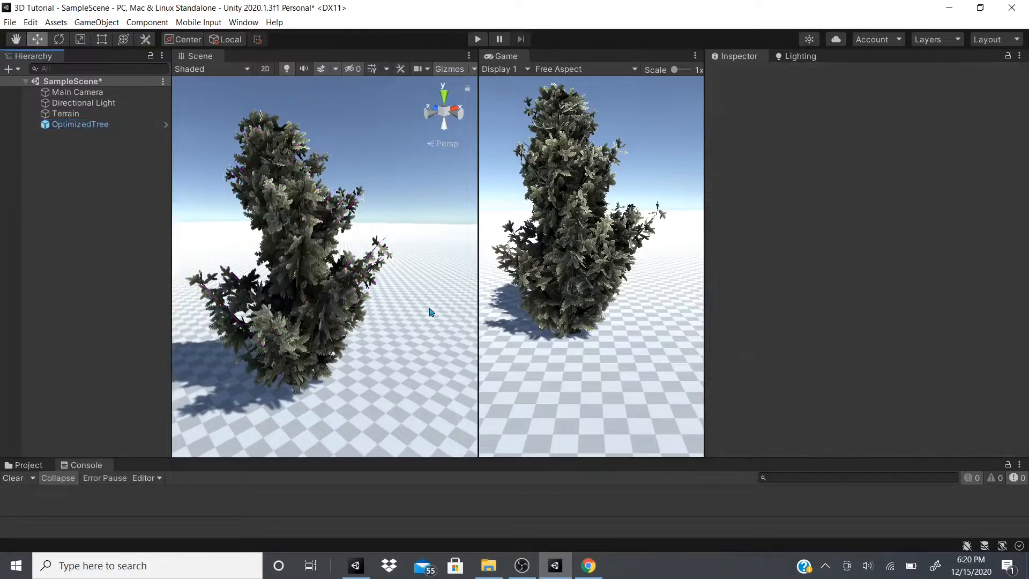
Add a Particle System effect to the scene and move its emitter in front of the tree
{"action": "left_click", "coordinate": [65, 113]}
{"action": "left_click", "coordinate": [80, 123]}
{"action": "scroll", "coordinate": [834, 259], "scroll_direction": "down", "scroll_amount": 3}
{"action": "scroll", "coordinate": [833, 259], "scroll_direction": "up", "scroll_amount": 10}
{"action": "right_click", "coordinate": [117, 222]}
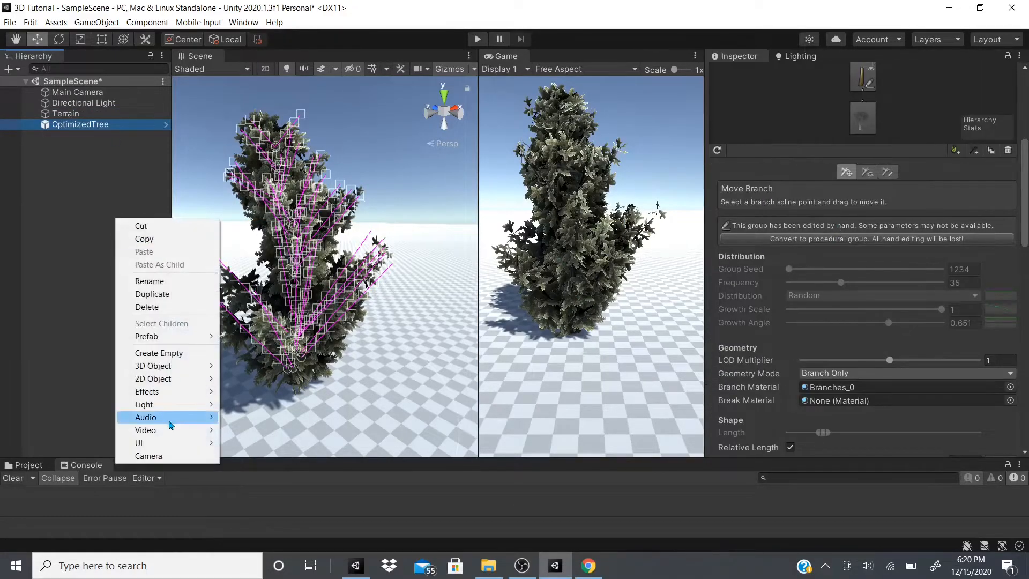
{"action": "mouse_move", "coordinate": [164, 396]}
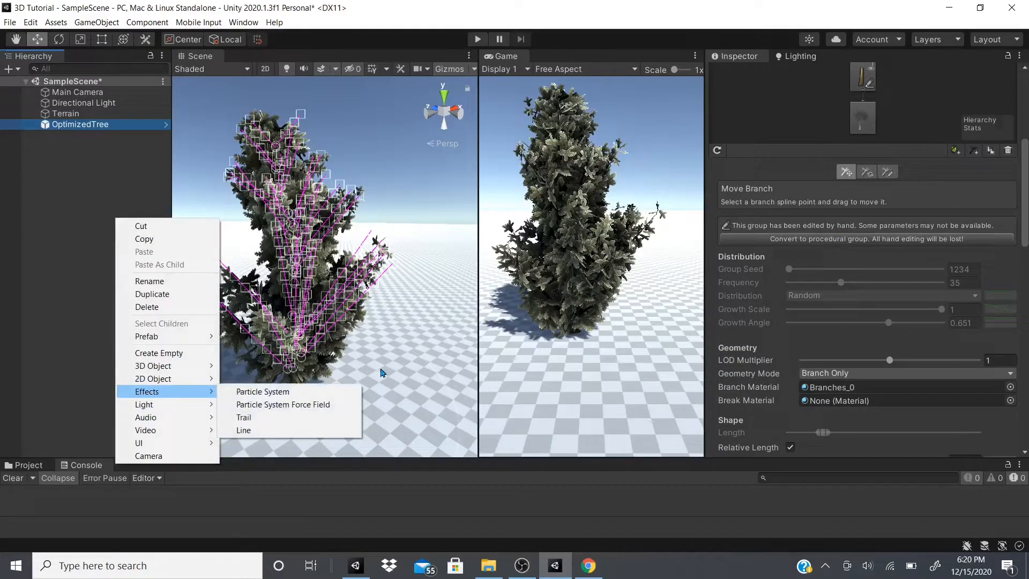
{"action": "left_click", "coordinate": [314, 392]}
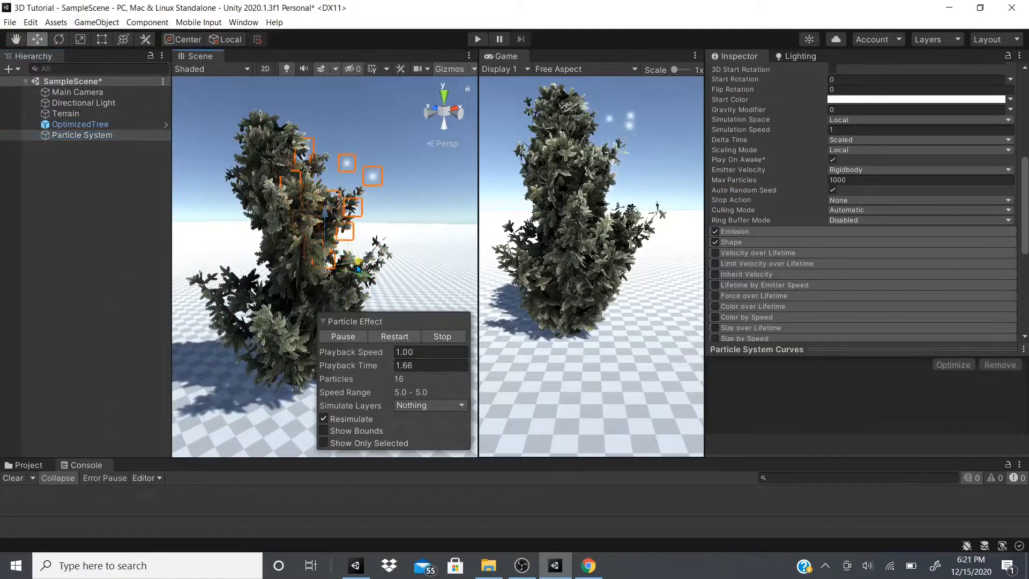
{"action": "left_click_drag", "start_coordinate": [385, 276], "coordinate": [336, 282]}
Set the particle system's start color to red (FF0000)
{"action": "left_click", "coordinate": [857, 109]}
{"action": "left_click", "coordinate": [860, 100]}
{"action": "left_click", "coordinate": [974, 170]}
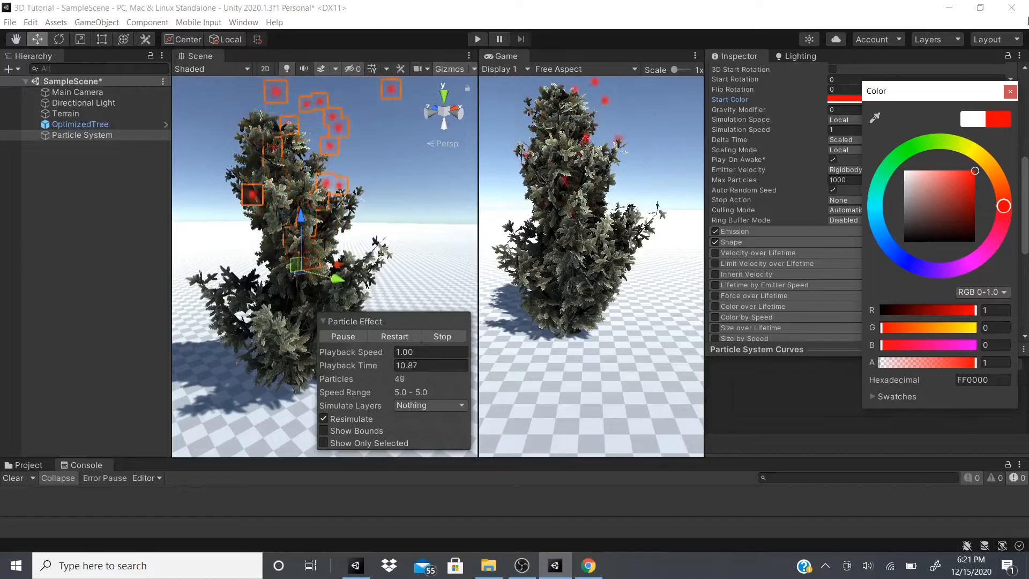
{"action": "left_click", "coordinate": [1010, 92]}
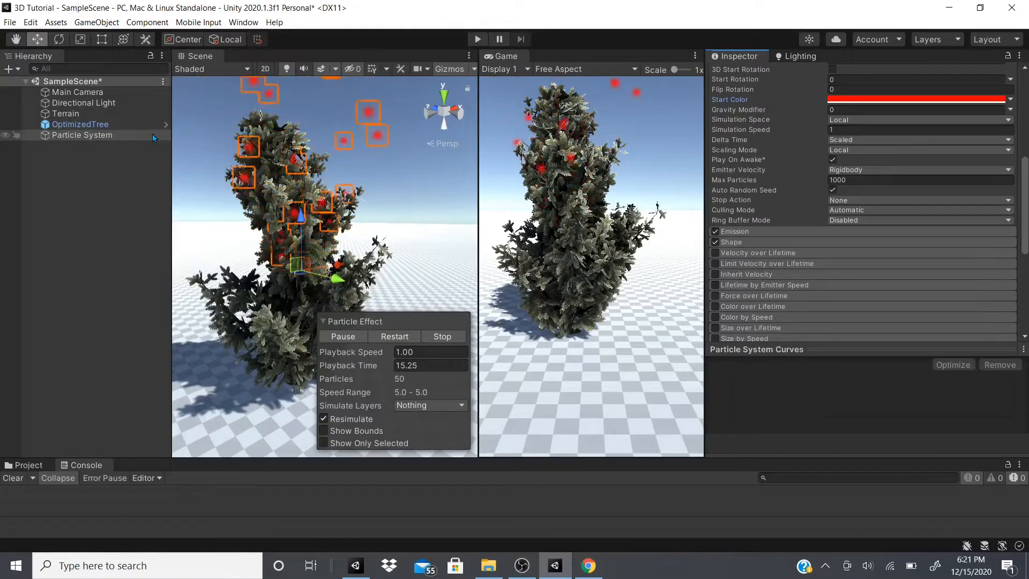
Look over the particle system's modules and delete the particle system from the scene
{"action": "scroll", "coordinate": [814, 263], "scroll_direction": "up", "scroll_amount": 10}
{"action": "scroll", "coordinate": [742, 198], "scroll_direction": "down", "scroll_amount": 12}
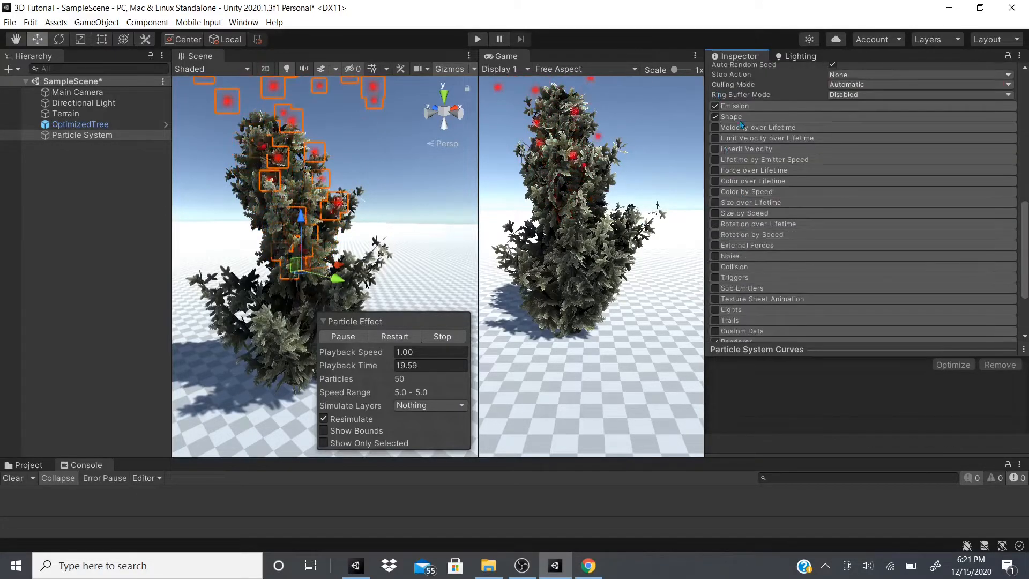
{"action": "scroll", "coordinate": [741, 201], "scroll_direction": "down", "scroll_amount": 3}
{"action": "scroll", "coordinate": [740, 215], "scroll_direction": "up", "scroll_amount": 4}
{"action": "scroll", "coordinate": [734, 203], "scroll_direction": "up", "scroll_amount": 5}
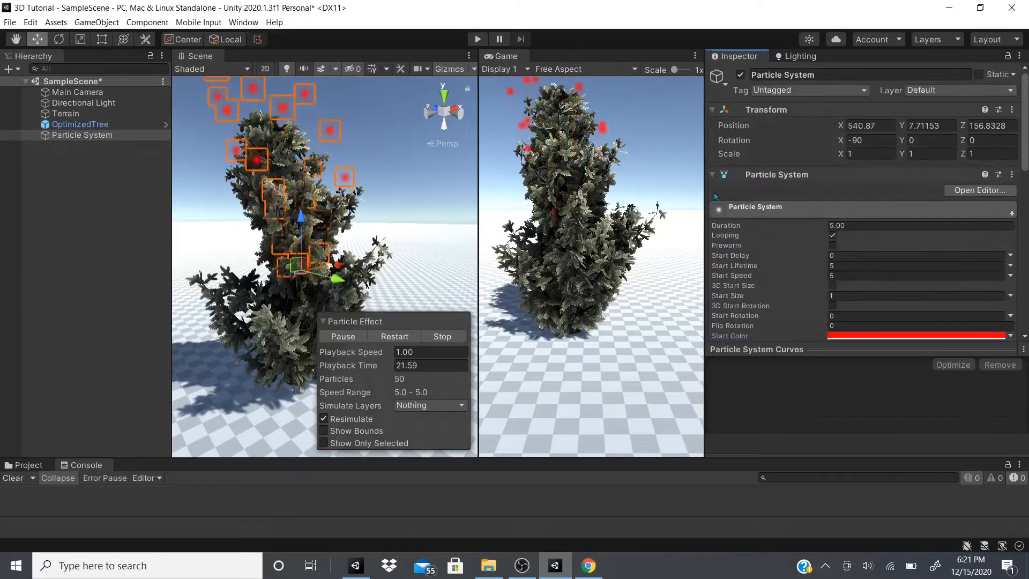
{"action": "right_click", "coordinate": [101, 137]}
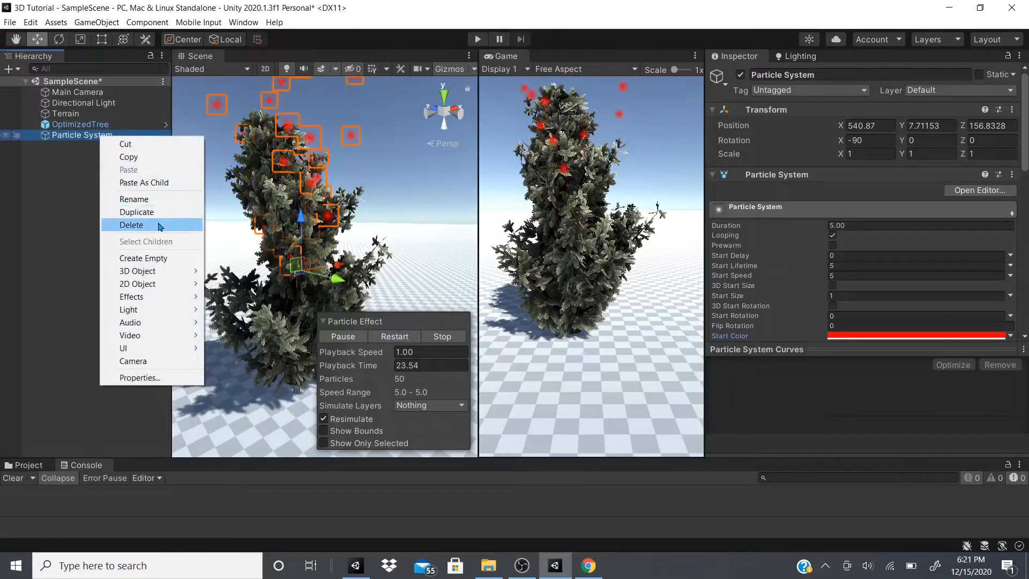
{"action": "left_click", "coordinate": [140, 224]}
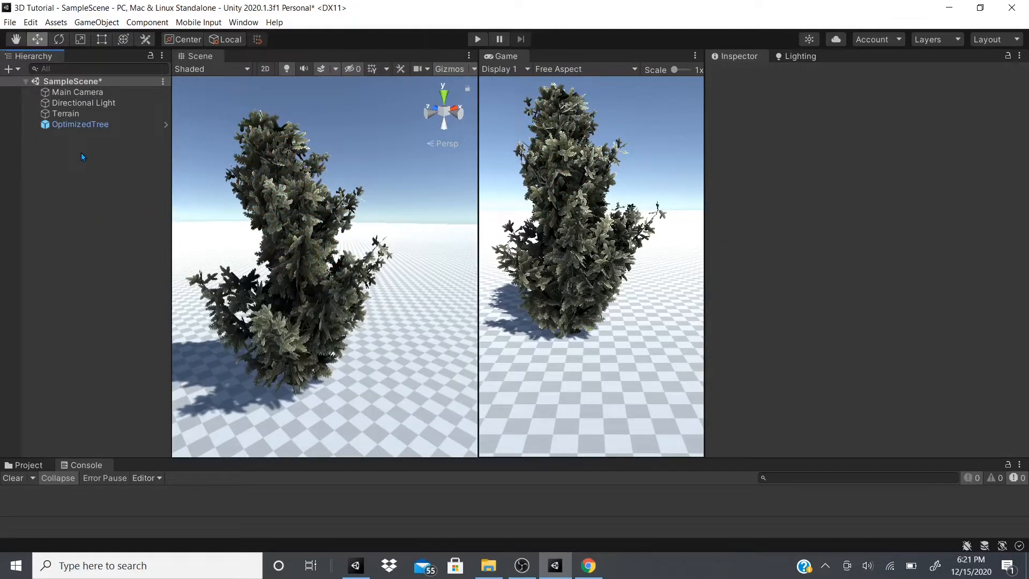
Create a wind zone from the wind settings of the OptimizedTree's branch group
{"action": "right_click", "coordinate": [82, 153]}
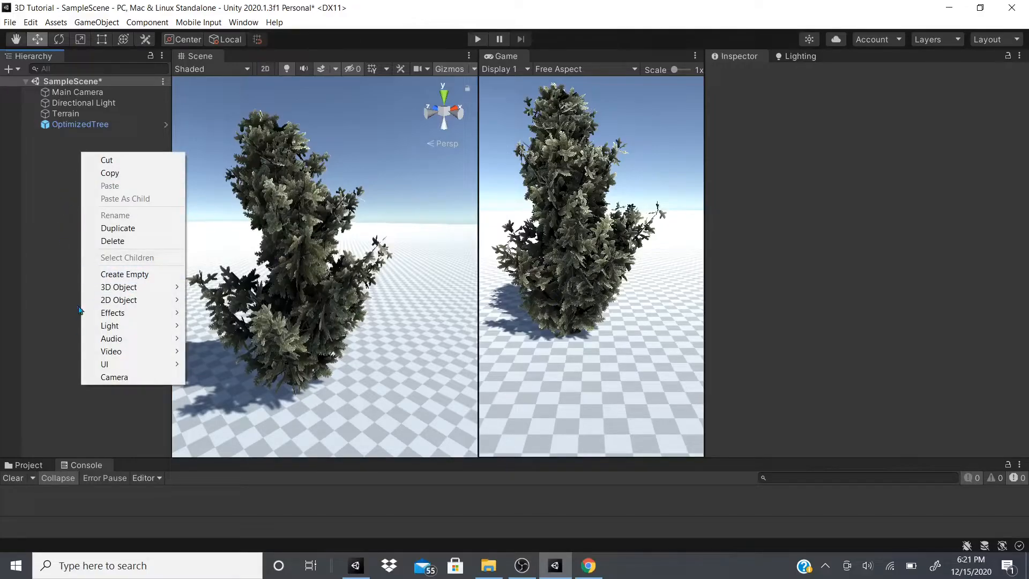
{"action": "left_click", "coordinate": [52, 132]}
{"action": "left_click", "coordinate": [69, 125]}
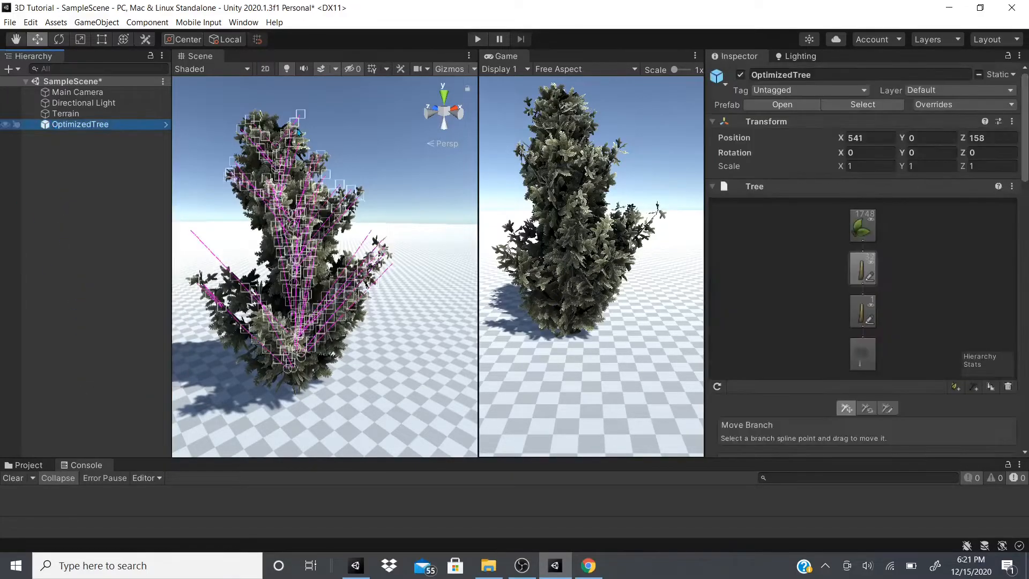
{"action": "scroll", "coordinate": [933, 217], "scroll_direction": "down", "scroll_amount": 9}
{"action": "scroll", "coordinate": [772, 332], "scroll_direction": "up", "scroll_amount": 5}
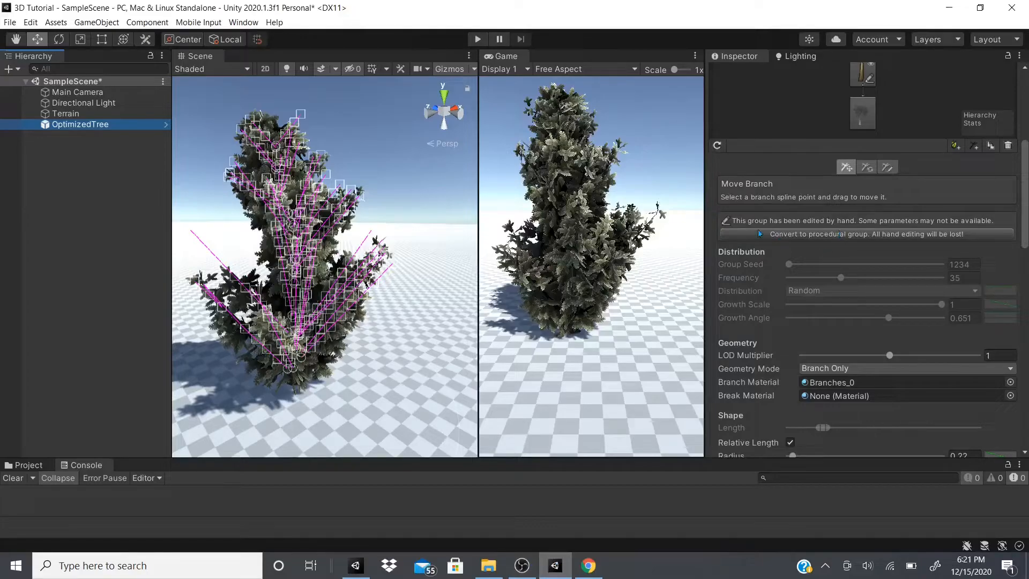
{"action": "scroll", "coordinate": [866, 352], "scroll_direction": "down", "scroll_amount": 7}
{"action": "left_click", "coordinate": [866, 324]}
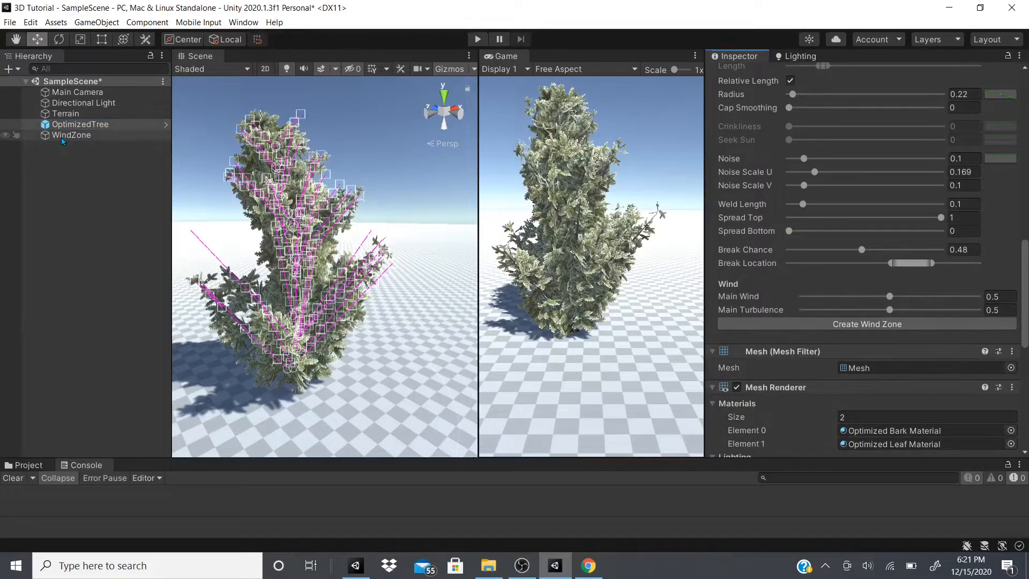
Select the WindZone, check its mode options, and frame it in the scene view
{"action": "left_click", "coordinate": [61, 136]}
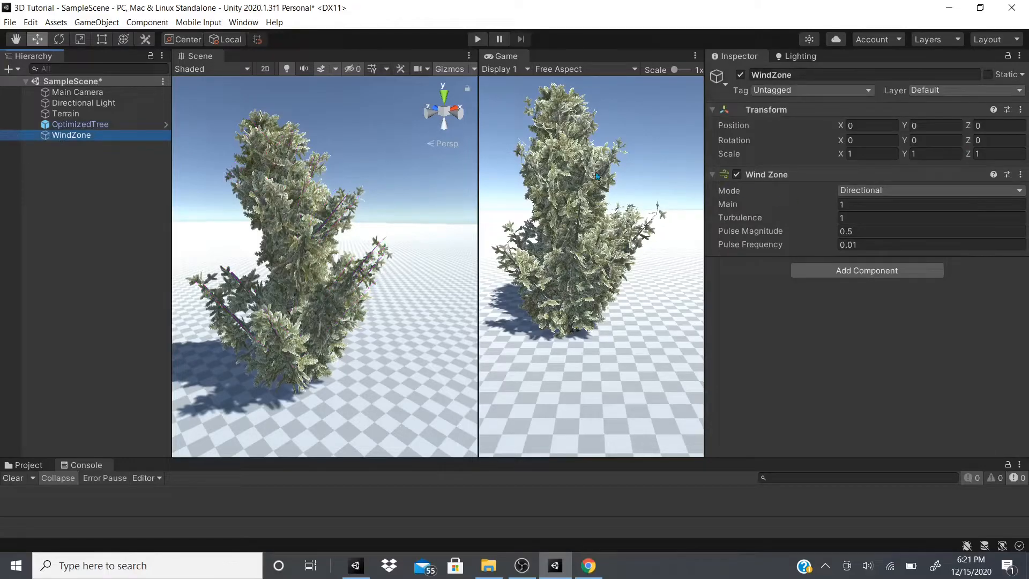
{"action": "scroll", "coordinate": [333, 218], "scroll_direction": "down", "scroll_amount": 8}
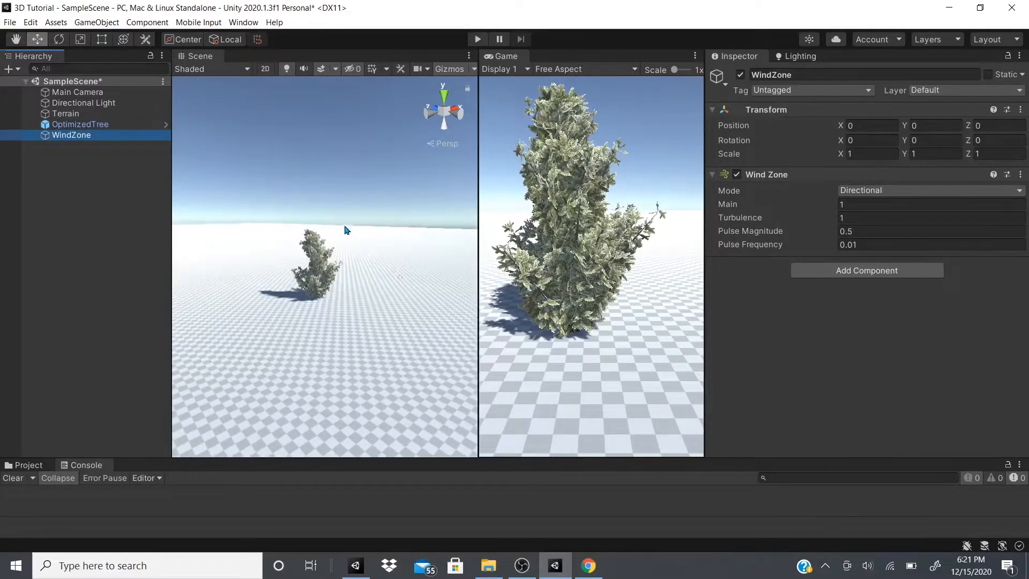
{"action": "scroll", "coordinate": [348, 273], "scroll_direction": "down", "scroll_amount": 5}
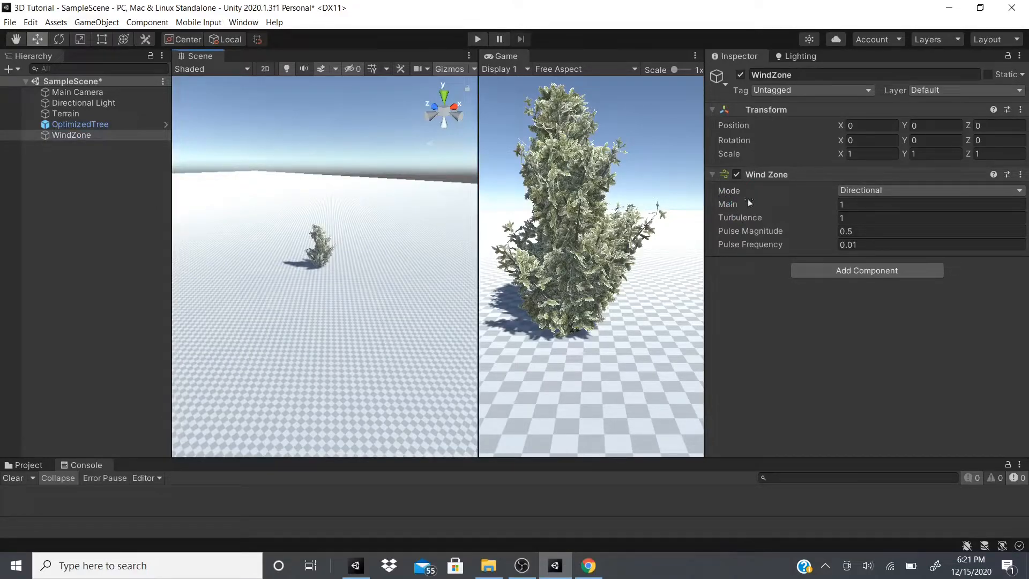
{"action": "left_click", "coordinate": [855, 192]}
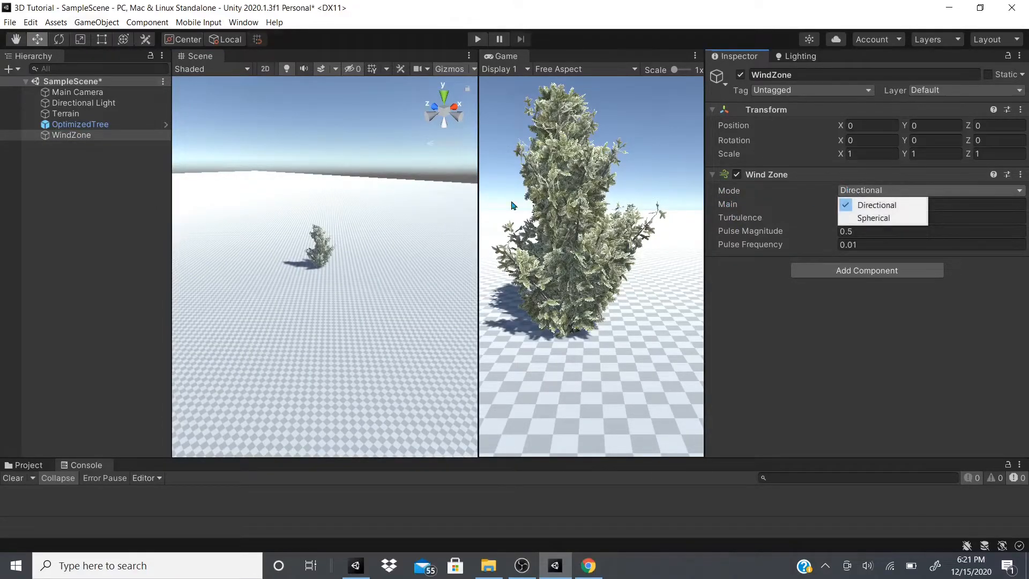
{"action": "left_click", "coordinate": [314, 182]}
{"action": "double_click", "coordinate": [72, 134]}
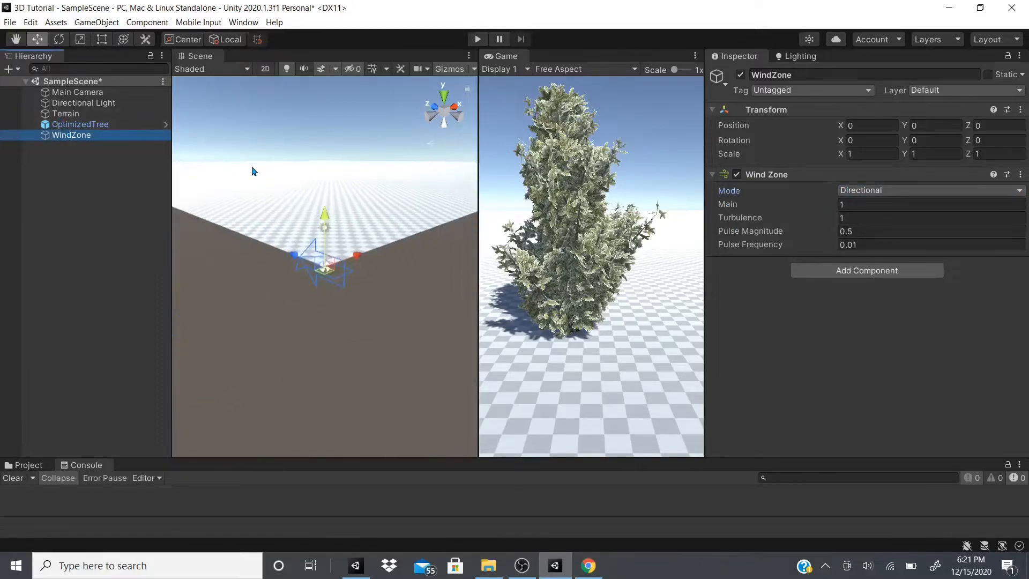
Move the directional wind zone across and above the terrain corner to about X 119.3, Y 8.12
{"action": "left_click_drag", "start_coordinate": [357, 255], "coordinate": [426, 234]}
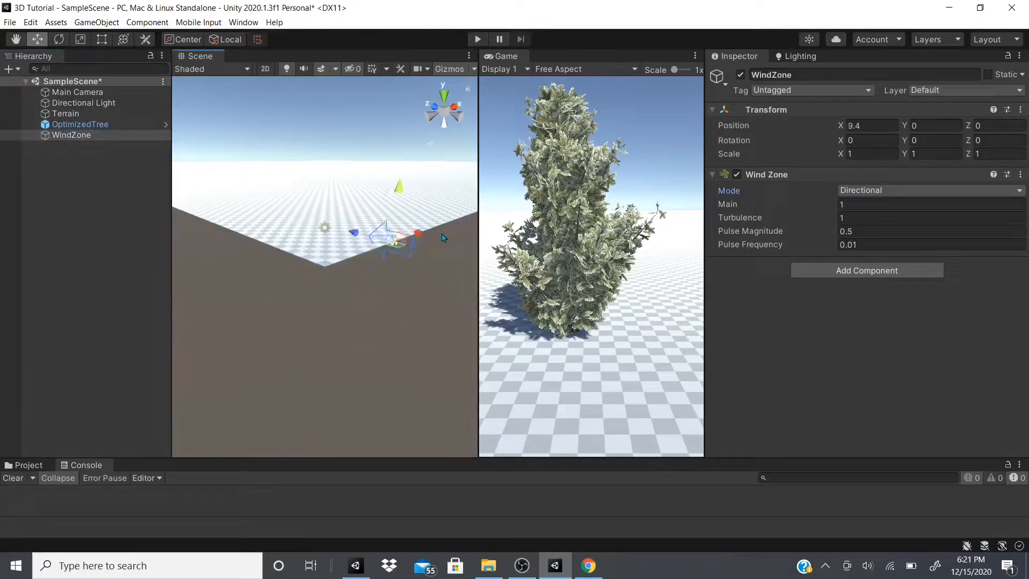
{"action": "left_click", "coordinate": [390, 187]}
{"action": "left_click", "coordinate": [98, 136]}
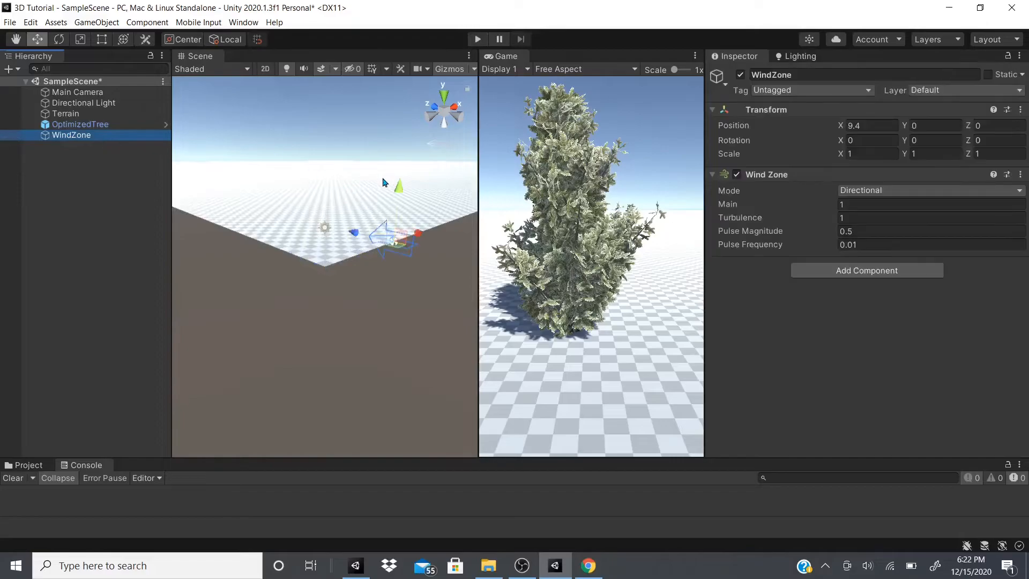
{"action": "left_click_drag", "start_coordinate": [402, 190], "coordinate": [401, 166]}
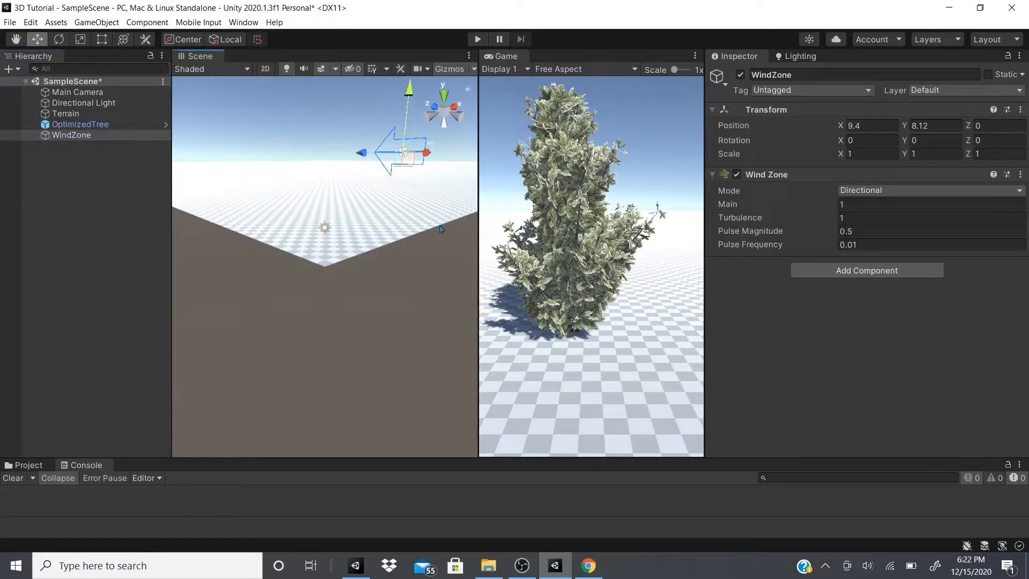
{"action": "right_click_drag", "start_coordinate": [398, 171], "coordinate": [414, 255]}
{"action": "left_click_drag", "start_coordinate": [358, 211], "coordinate": [472, 157]}
{"action": "right_click_drag", "start_coordinate": [318, 143], "coordinate": [375, 161]}
Change the wind zone's mode to Spherical and raise it to about Y 109.3
{"action": "left_click", "coordinate": [877, 191]}
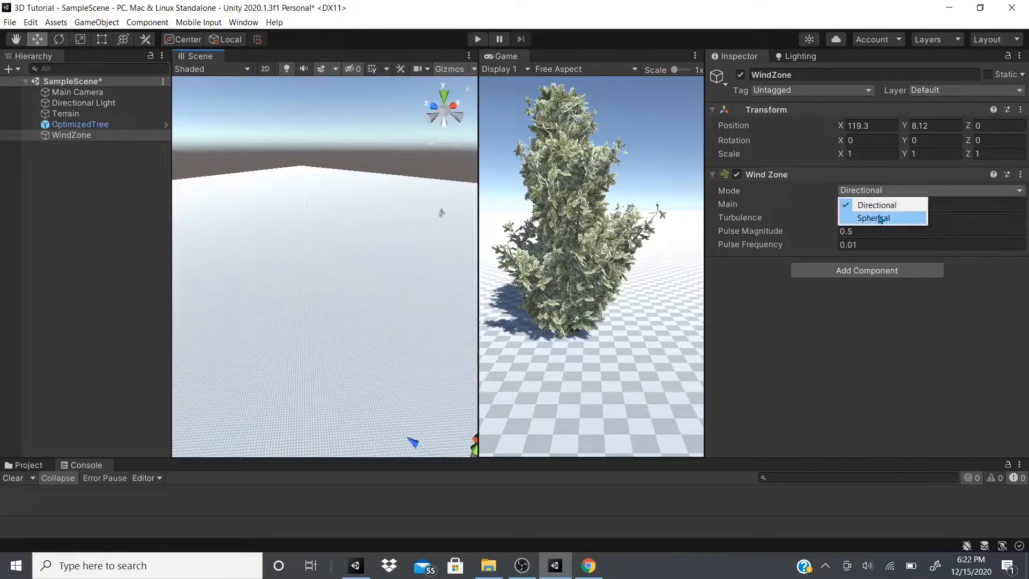
{"action": "left_click", "coordinate": [873, 217]}
{"action": "right_click_drag", "start_coordinate": [441, 316], "coordinate": [458, 390]}
{"action": "left_click_drag", "start_coordinate": [418, 358], "coordinate": [456, 268]}
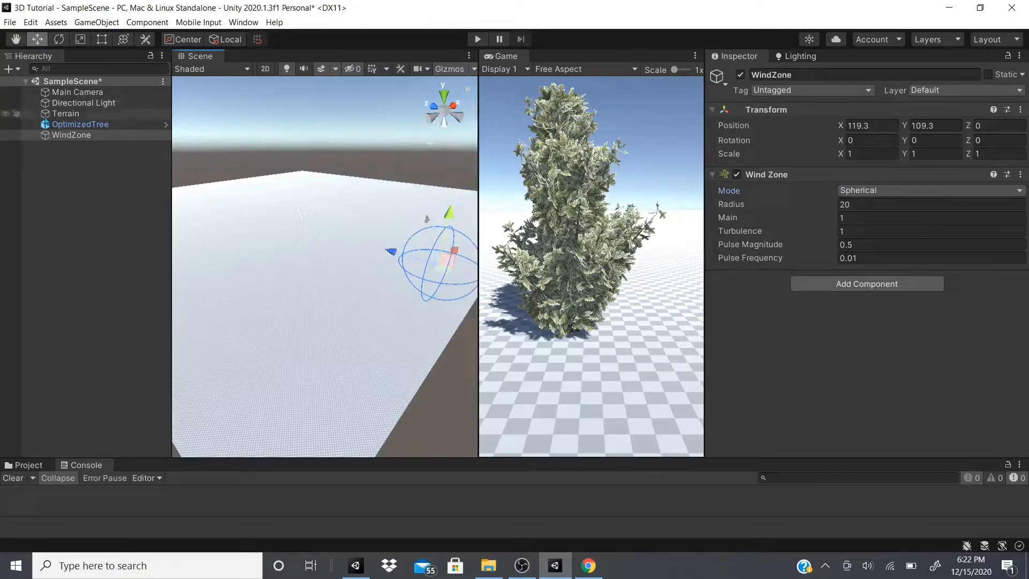
Move the spherical wind zone onto the tree, to about X 541, Y 3.82, Z 156.53
{"action": "left_click", "coordinate": [80, 125]}
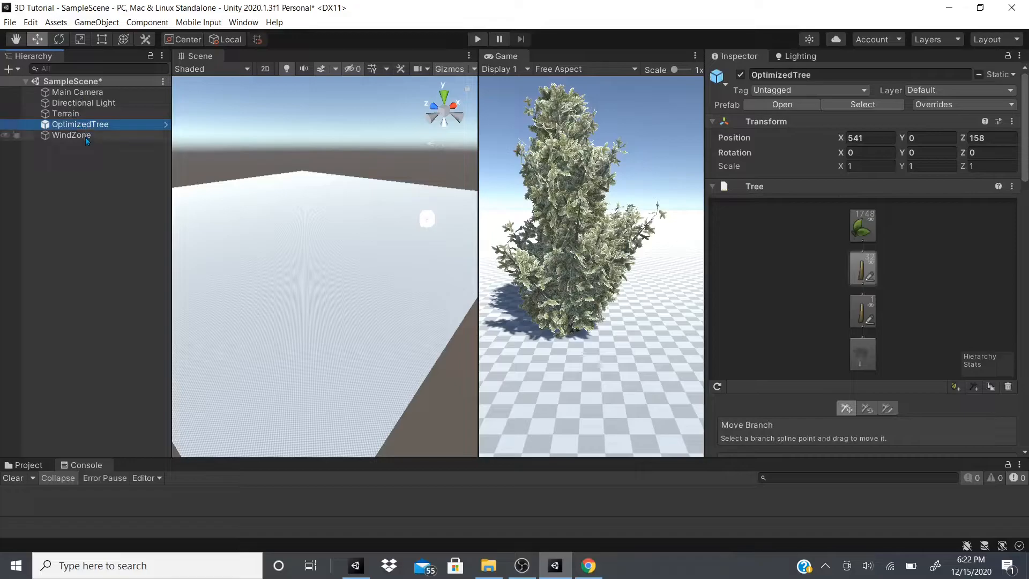
{"action": "double_click", "coordinate": [84, 136]}
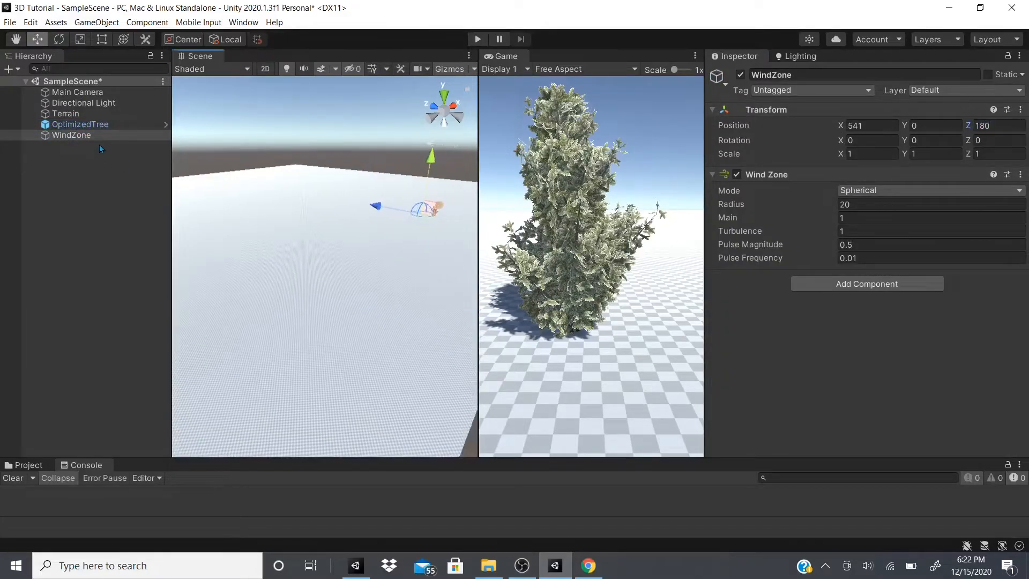
{"action": "left_click_drag", "start_coordinate": [295, 249], "coordinate": [426, 304]}
{"action": "middle_click_drag", "start_coordinate": [421, 295], "coordinate": [265, 269]}
{"action": "left_click_drag", "start_coordinate": [309, 262], "coordinate": [469, 199]}
{"action": "left_click_drag", "start_coordinate": [414, 178], "coordinate": [475, 134]}
Play the scene with a wider game view to watch the wind on the tree, and stop it
{"action": "left_click", "coordinate": [478, 39]}
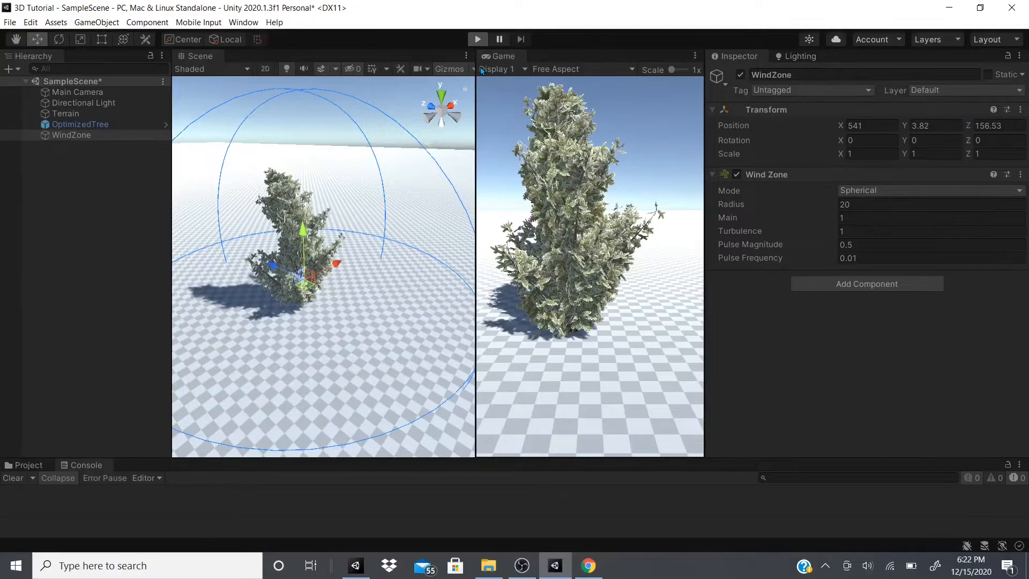
{"action": "left_click_drag", "start_coordinate": [473, 206], "coordinate": [380, 232]}
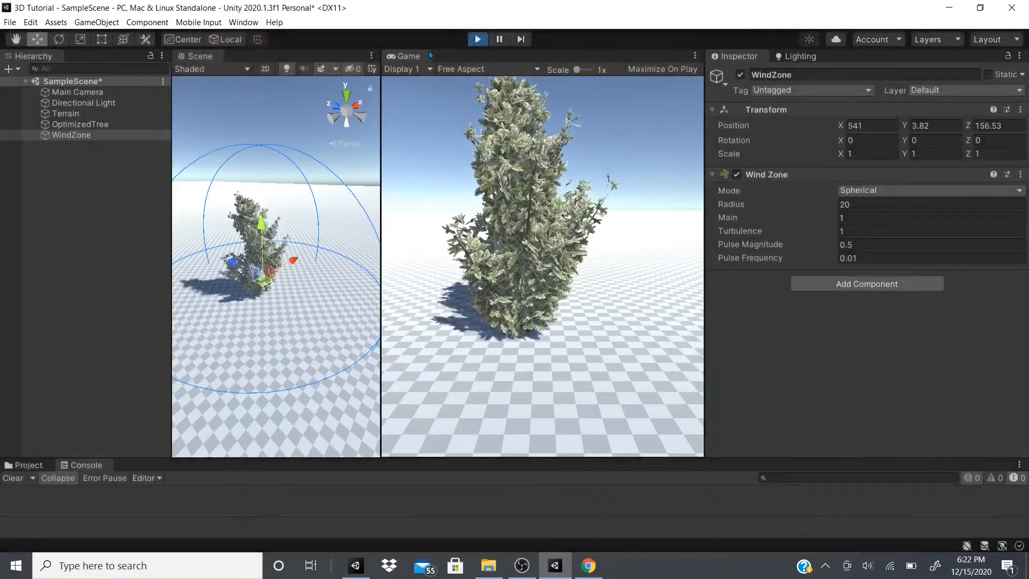
{"action": "left_click", "coordinate": [477, 40]}
Select the tree's trunk group and look through its shape, wind, mesh renderer and material settings
{"action": "left_click", "coordinate": [80, 124]}
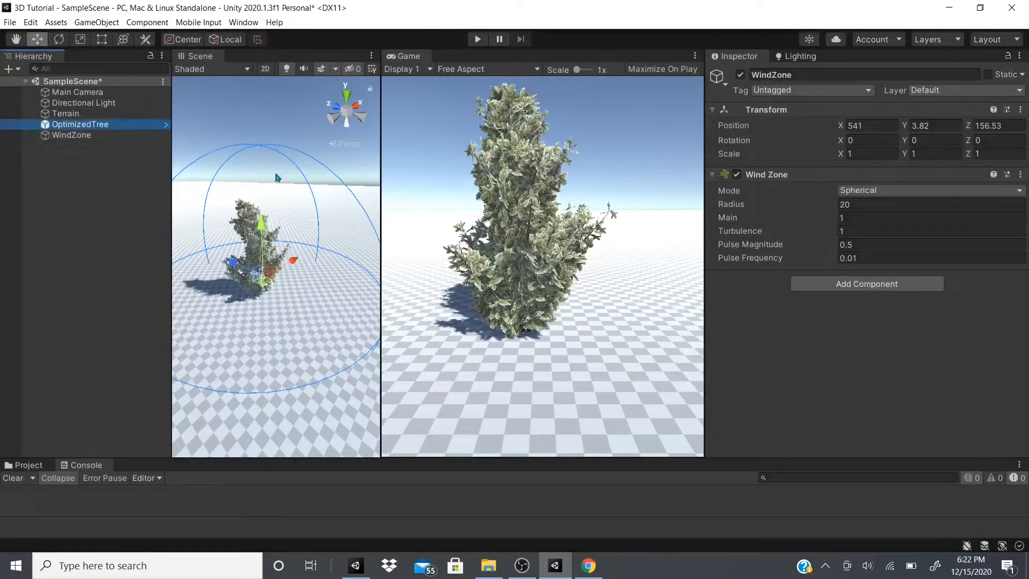
{"action": "scroll", "coordinate": [742, 363], "scroll_direction": "down", "scroll_amount": 5}
{"action": "scroll", "coordinate": [848, 289], "scroll_direction": "up", "scroll_amount": 6}
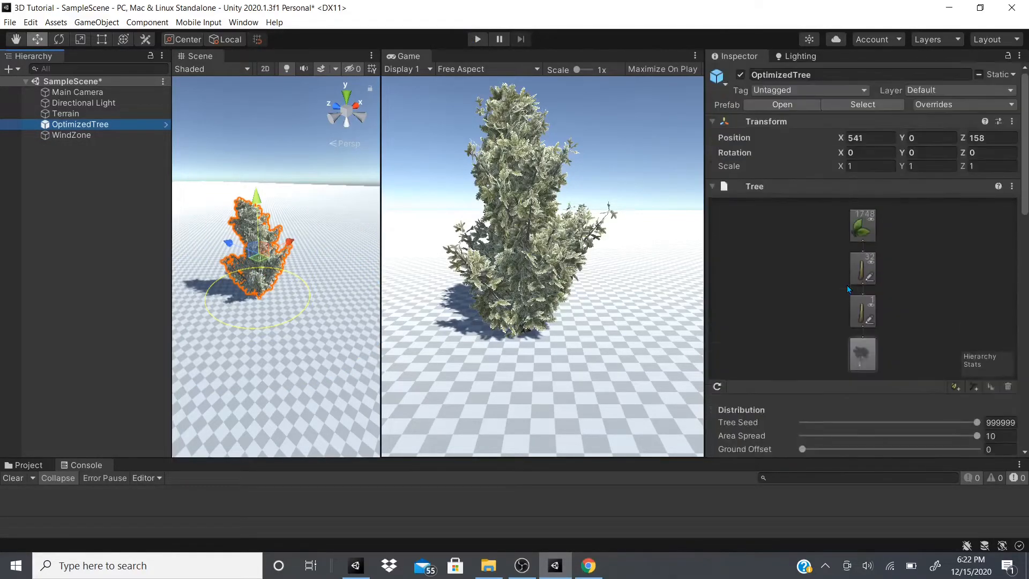
{"action": "left_click", "coordinate": [862, 310]}
{"action": "scroll", "coordinate": [863, 311], "scroll_direction": "down", "scroll_amount": 3}
{"action": "left_click", "coordinate": [889, 355]}
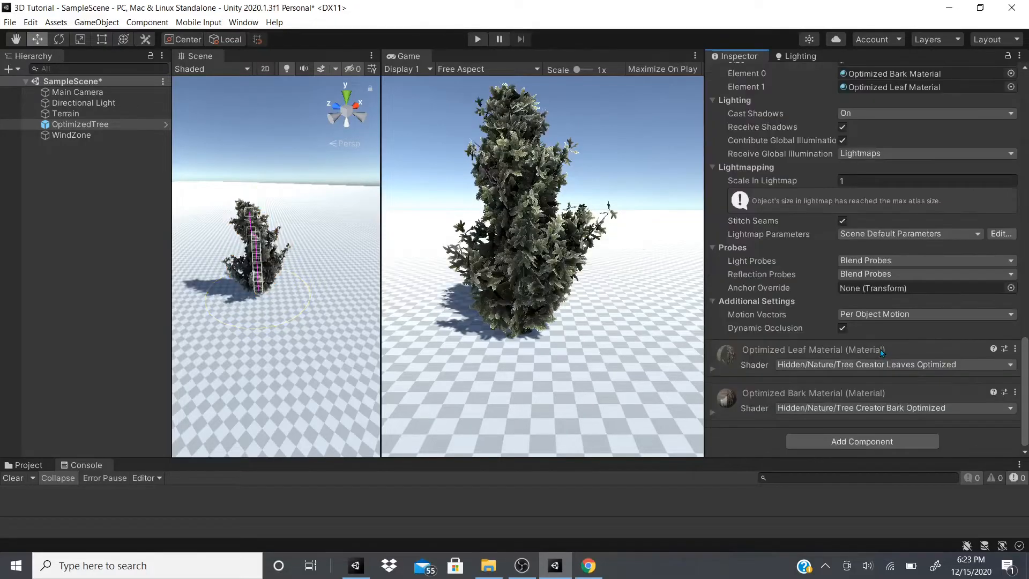
{"action": "scroll", "coordinate": [833, 306], "scroll_direction": "up", "scroll_amount": 5}
{"action": "scroll", "coordinate": [834, 306], "scroll_direction": "up", "scroll_amount": 5}
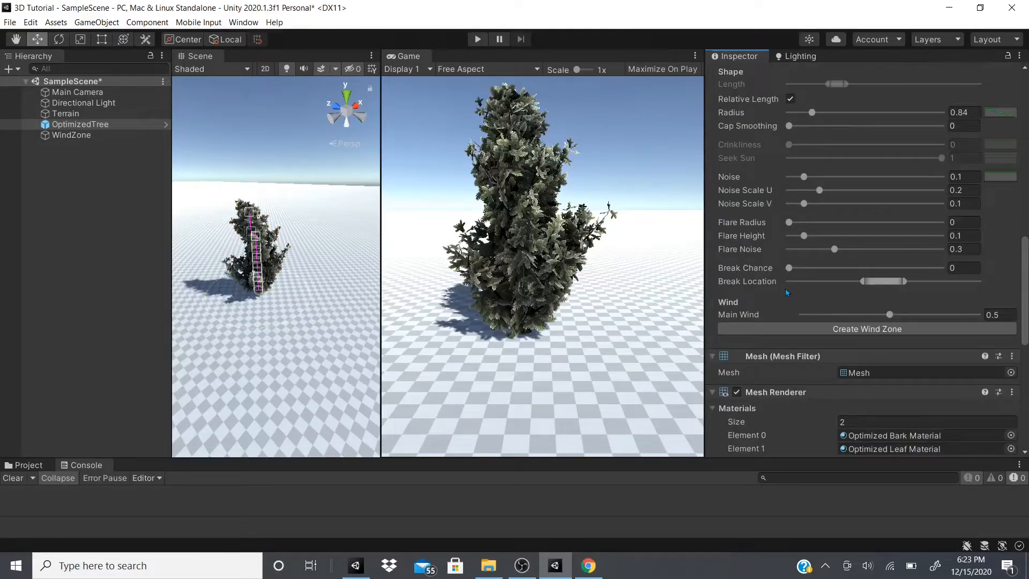
Widen the scene view around the tree and set the trunk group's Main Wind to 0
{"action": "scroll", "coordinate": [248, 241], "scroll_direction": "up", "scroll_amount": 8}
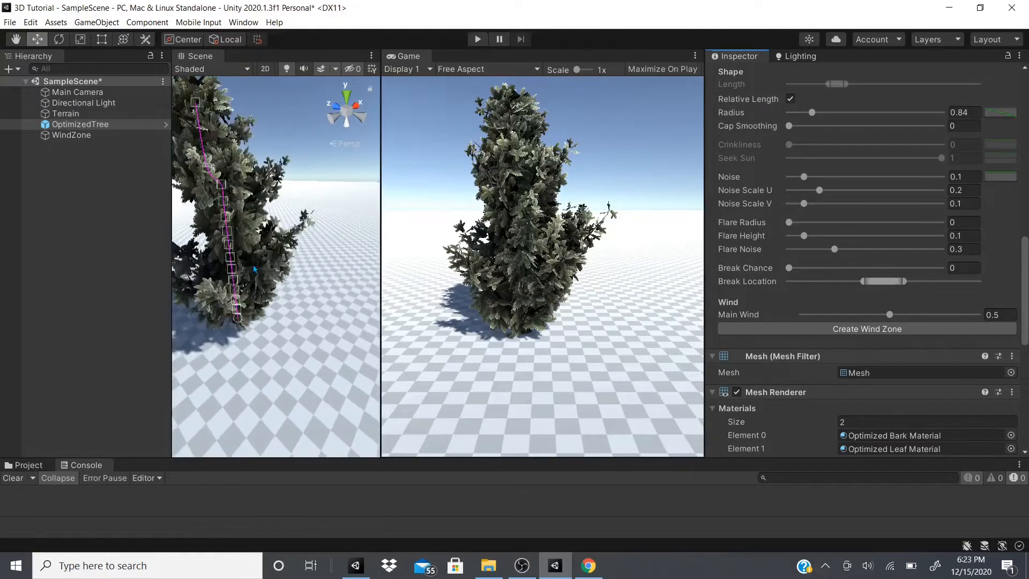
{"action": "right_click_drag", "start_coordinate": [248, 241], "coordinate": [201, 195]}
{"action": "left_click_drag", "start_coordinate": [379, 272], "coordinate": [575, 348]}
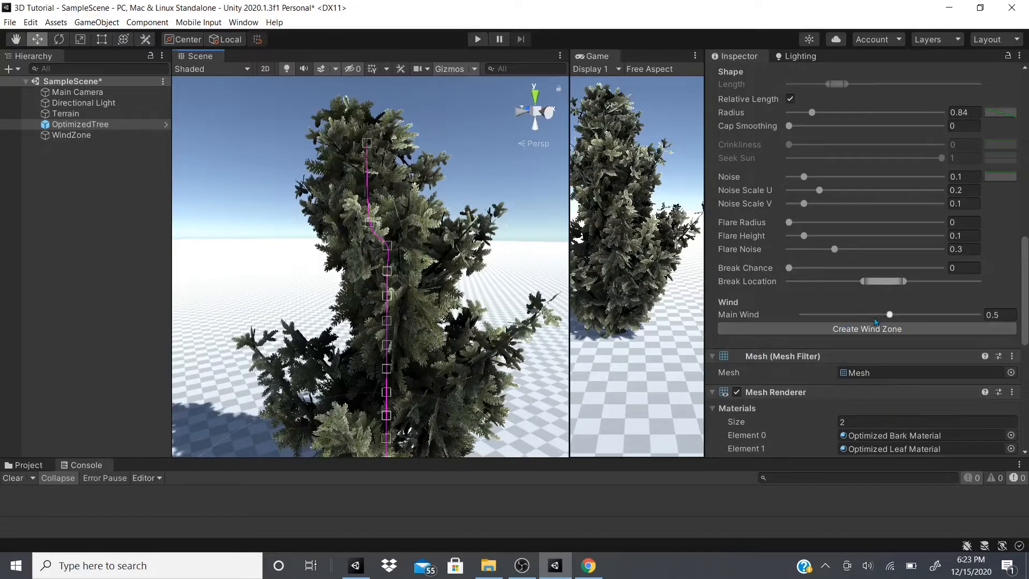
{"action": "left_click_drag", "start_coordinate": [883, 319], "coordinate": [765, 343]}
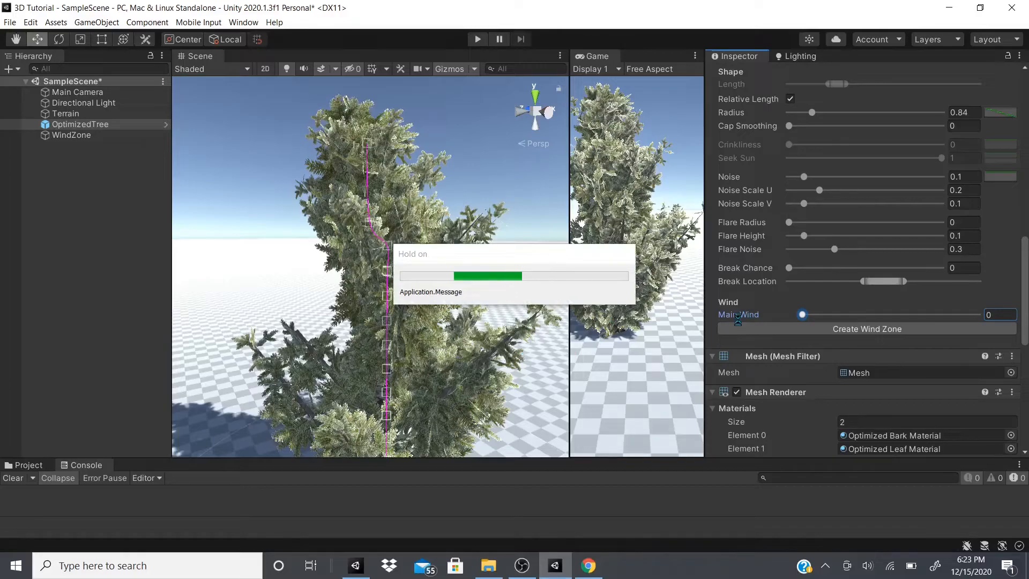
{"action": "scroll", "coordinate": [738, 320], "scroll_direction": "down", "scroll_amount": 5}
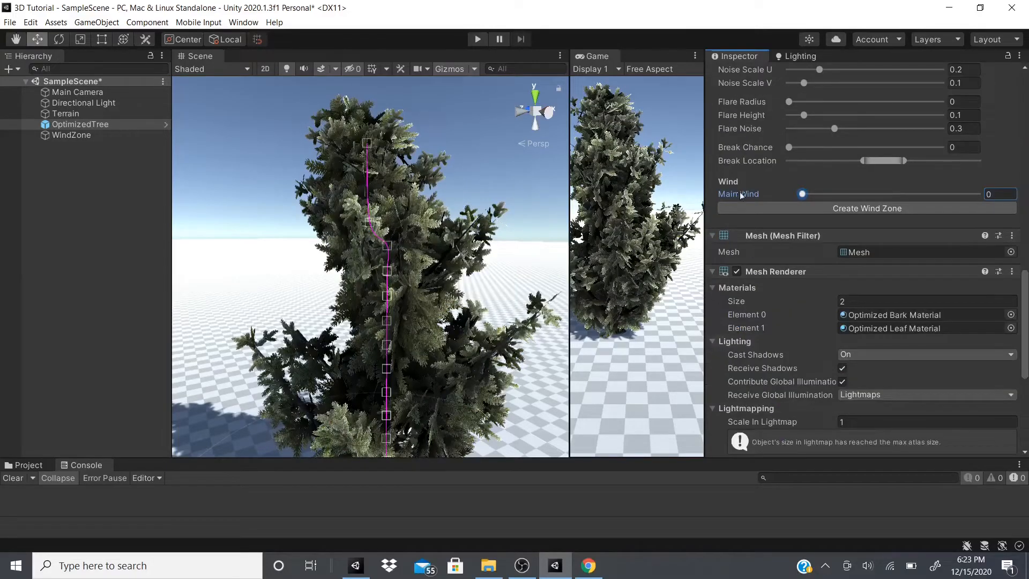
Set both Main Wind and Main Turbulence of the tree's branch group to 0.15
{"action": "mouse_move", "coordinate": [740, 194]}
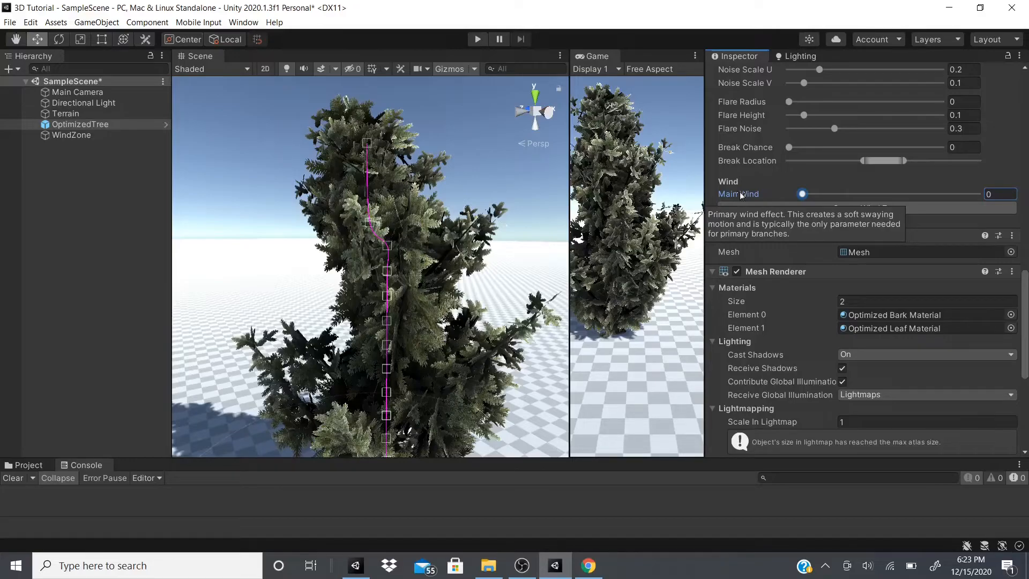
{"action": "scroll", "coordinate": [793, 184], "scroll_direction": "up", "scroll_amount": 15}
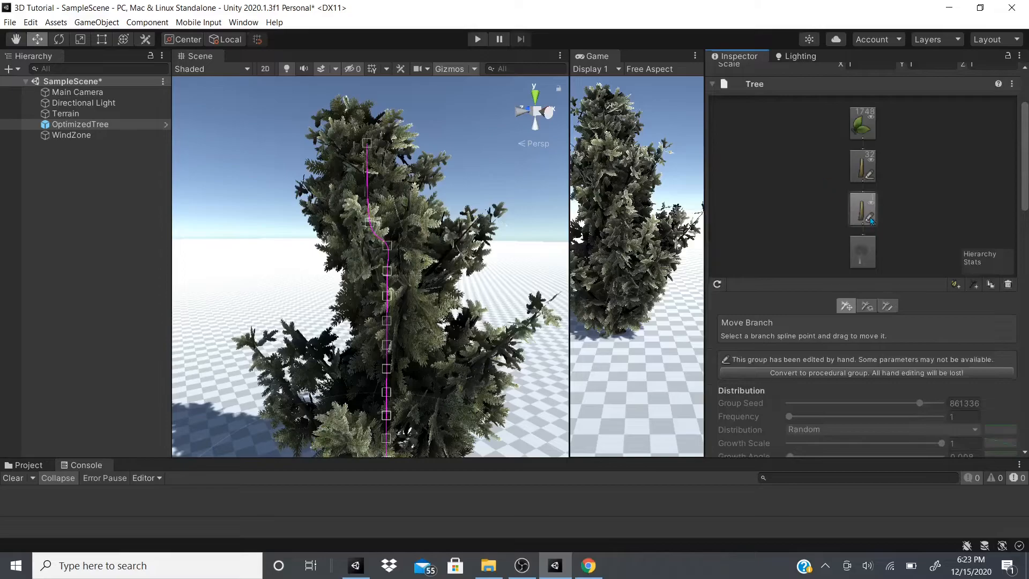
{"action": "left_click", "coordinate": [862, 166]}
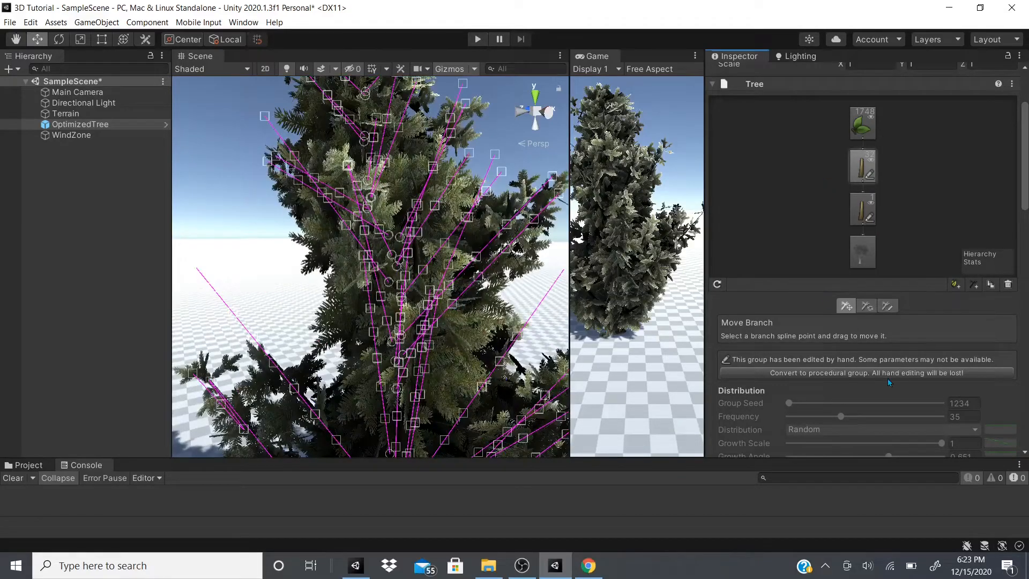
{"action": "scroll", "coordinate": [885, 375], "scroll_direction": "down", "scroll_amount": 15}
{"action": "scroll", "coordinate": [876, 302], "scroll_direction": "up", "scroll_amount": 5}
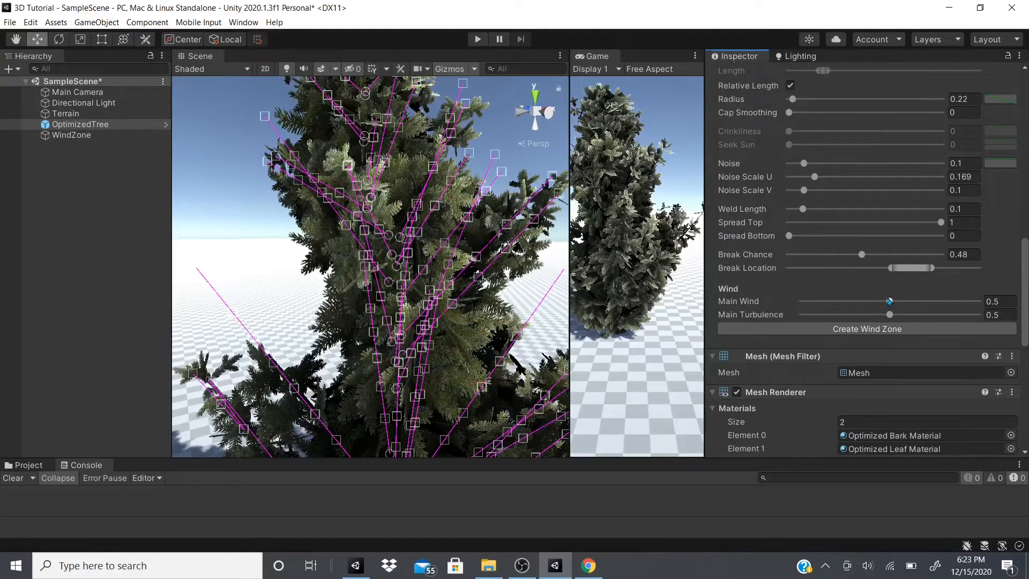
{"action": "left_click_drag", "start_coordinate": [889, 302], "coordinate": [864, 306]}
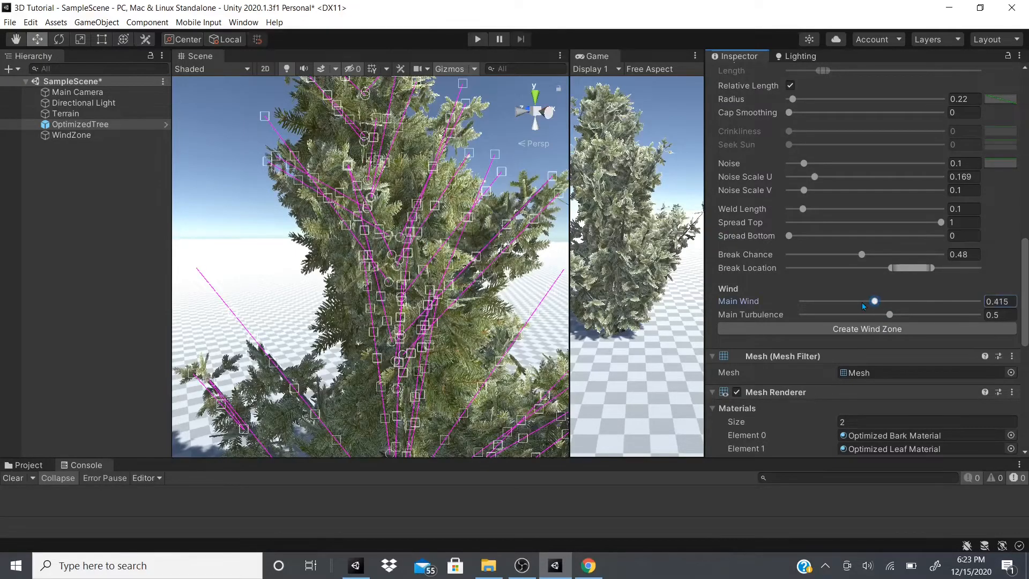
{"action": "left_click", "coordinate": [1000, 315]}
{"action": "type", "text": ".15"}
{"action": "key", "text": "Return"}
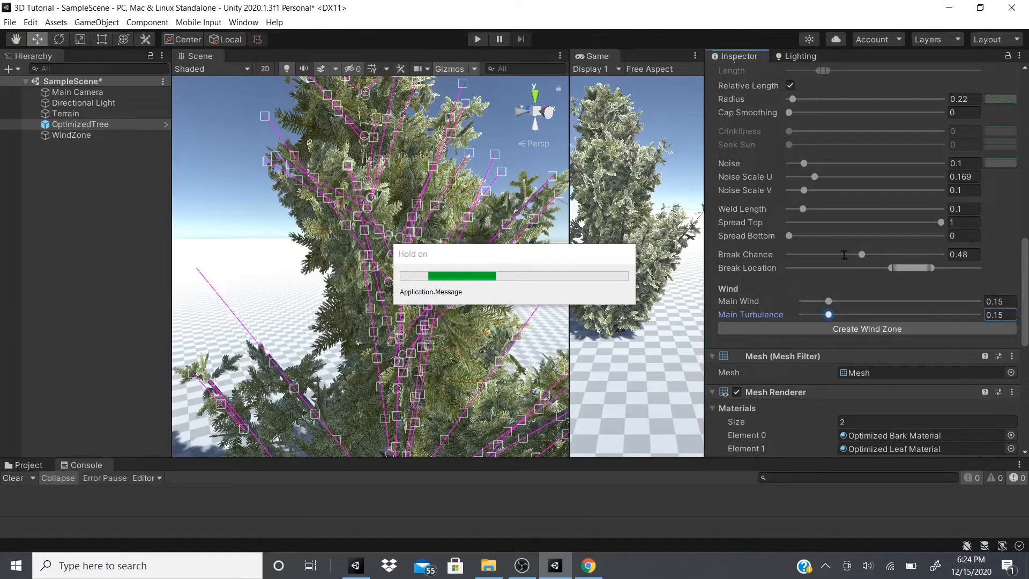
Select the tree's leaf group, look over its wind settings, and play the scene with a wider game view
{"action": "scroll", "coordinate": [844, 256], "scroll_direction": "up", "scroll_amount": 10}
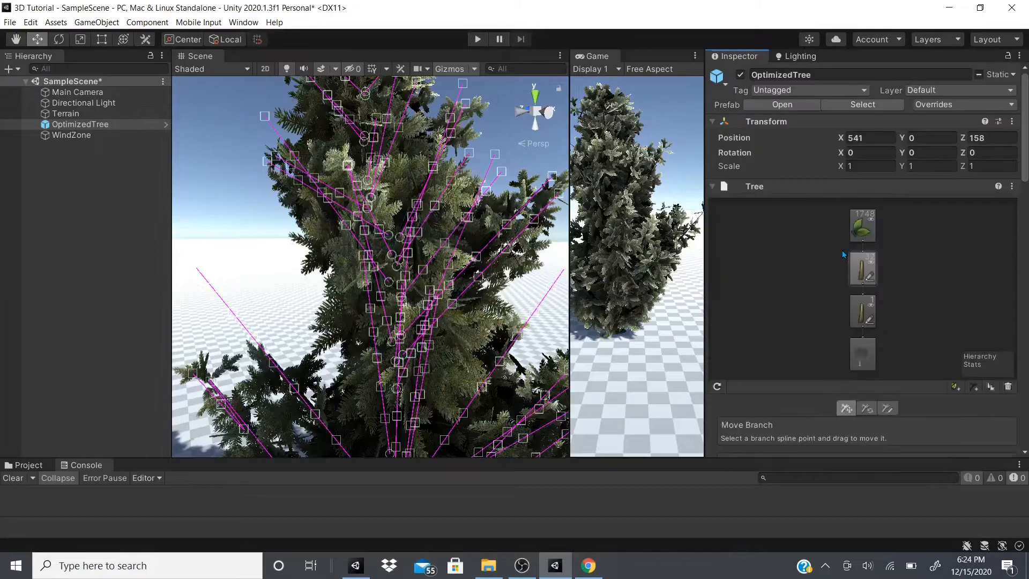
{"action": "left_click", "coordinate": [863, 228]}
{"action": "scroll", "coordinate": [882, 345], "scroll_direction": "down", "scroll_amount": 20}
{"action": "scroll", "coordinate": [738, 263], "scroll_direction": "up", "scroll_amount": 10}
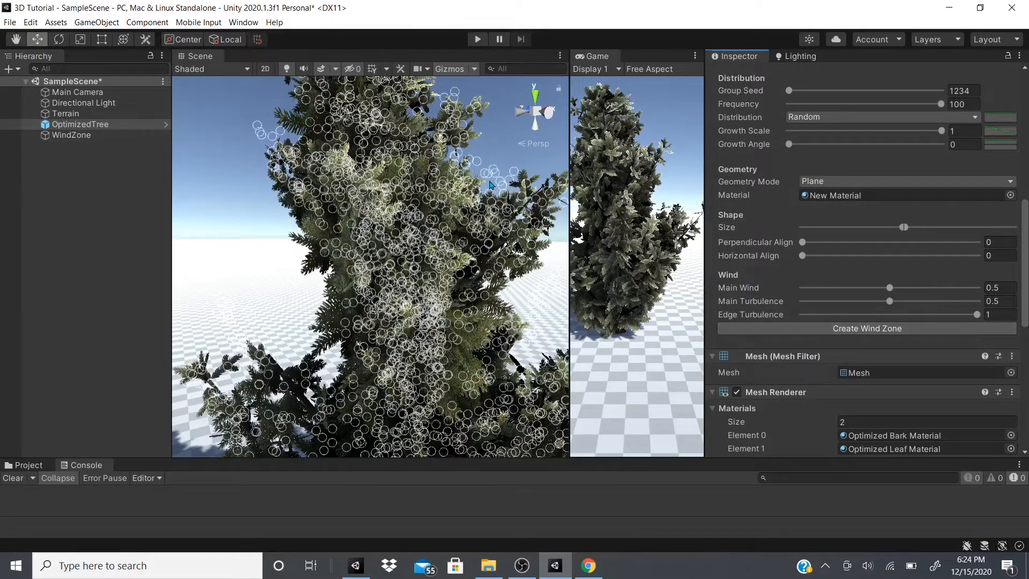
{"action": "scroll", "coordinate": [493, 186], "scroll_direction": "down", "scroll_amount": 3}
{"action": "left_click_drag", "start_coordinate": [569, 247], "coordinate": [379, 245]}
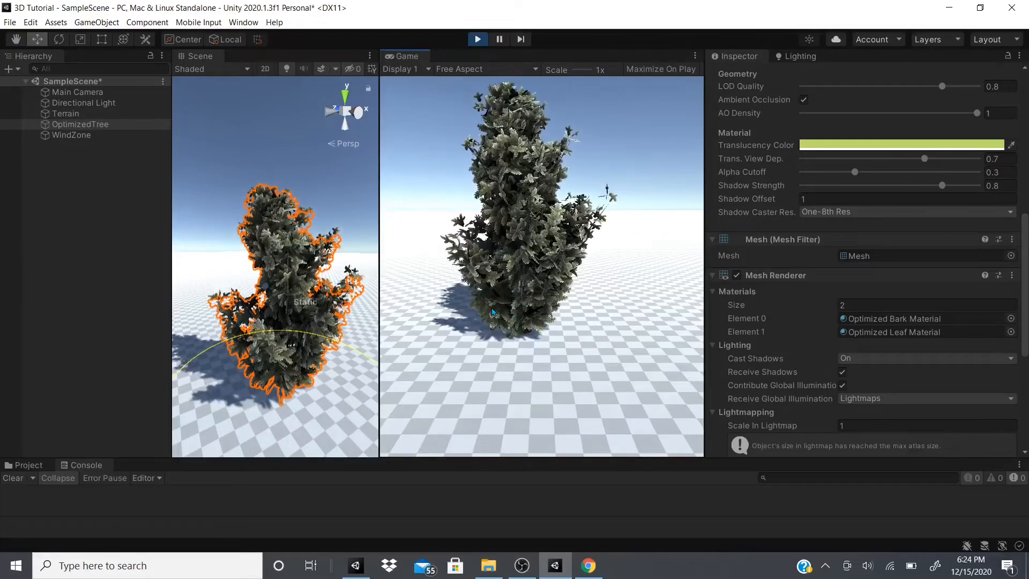
Set the leaf group's Edge Turbulence to 0.789 while the scene plays, and stop playing
{"action": "scroll", "coordinate": [856, 334], "scroll_direction": "down", "scroll_amount": 3}
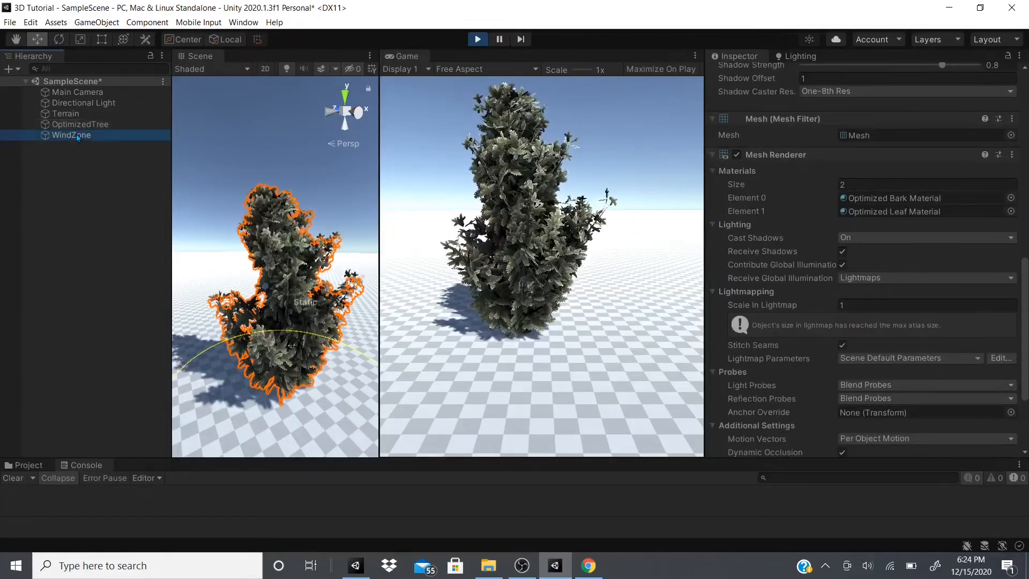
{"action": "left_click", "coordinate": [77, 134]}
{"action": "left_click", "coordinate": [80, 125]}
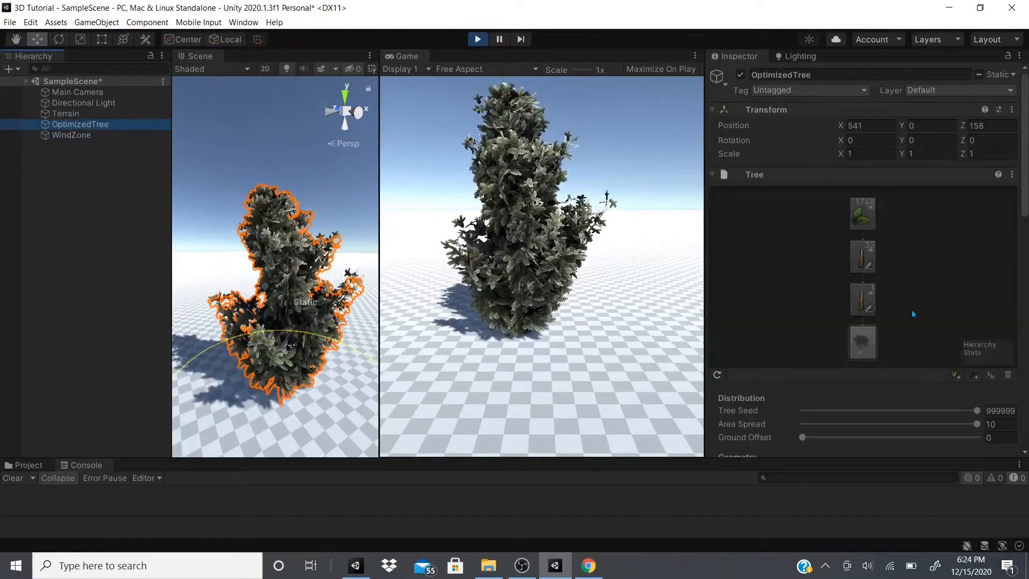
{"action": "scroll", "coordinate": [911, 310], "scroll_direction": "down", "scroll_amount": 6}
{"action": "scroll", "coordinate": [852, 217], "scroll_direction": "up", "scroll_amount": 6}
{"action": "left_click", "coordinate": [854, 217]}
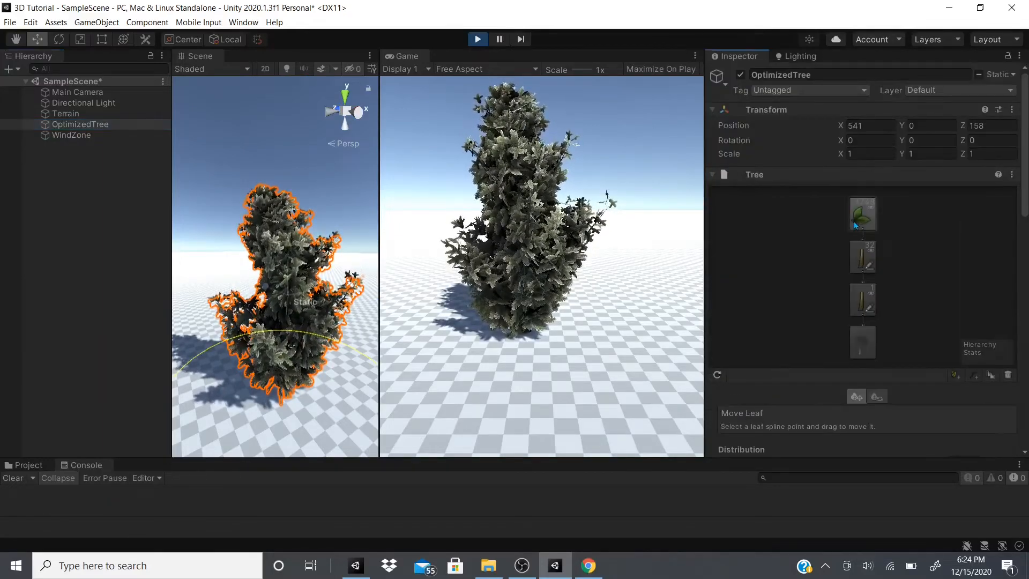
{"action": "scroll", "coordinate": [902, 385], "scroll_direction": "down", "scroll_amount": 6}
{"action": "left_click", "coordinate": [976, 324]}
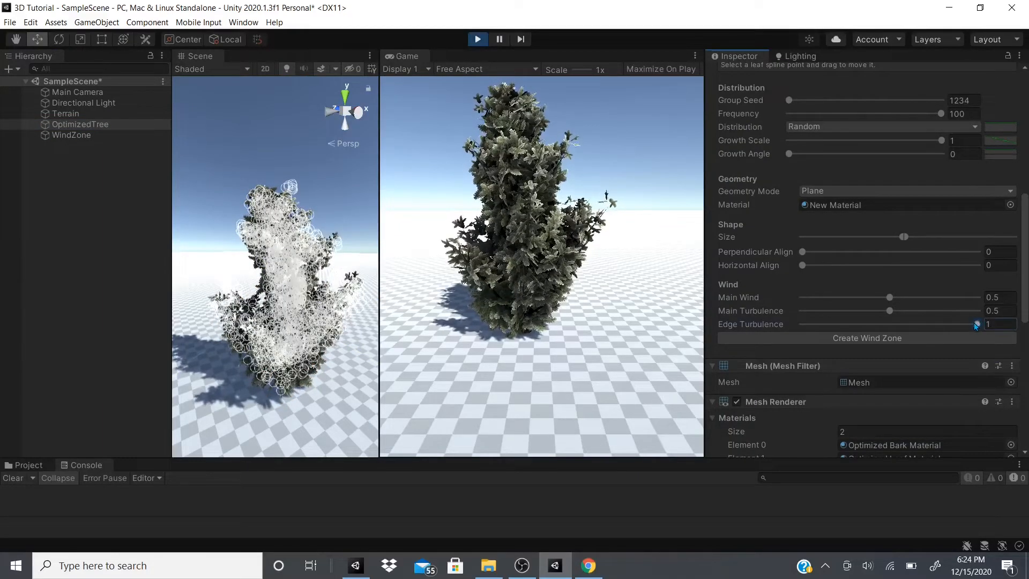
{"action": "left_click_drag", "start_coordinate": [957, 324], "coordinate": [939, 323]}
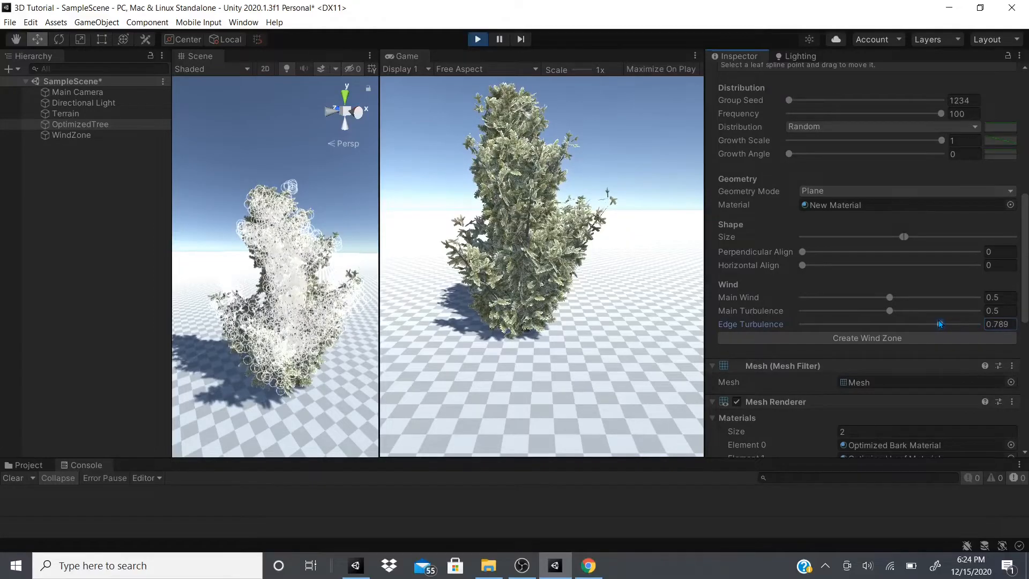
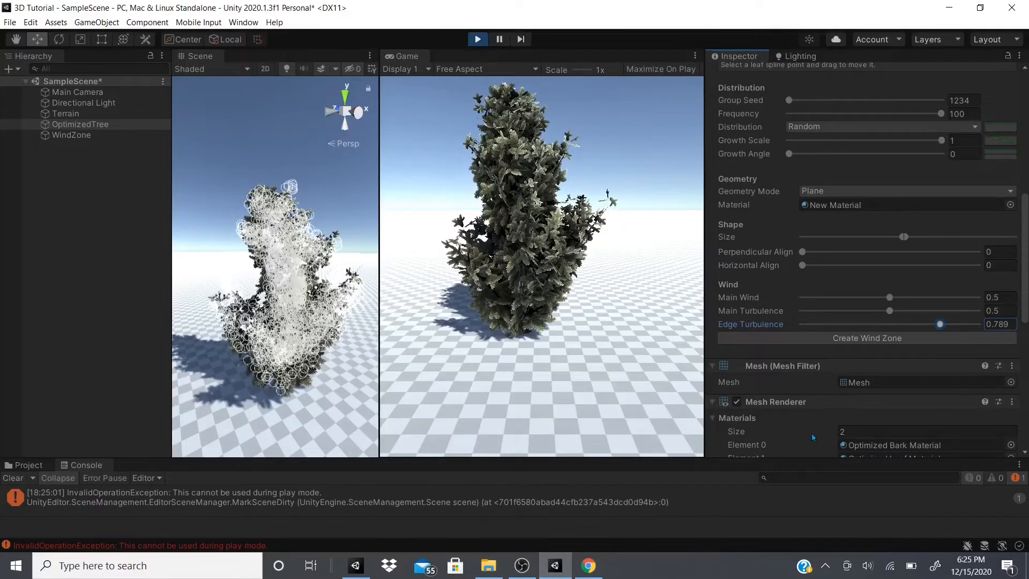
{"action": "left_click", "coordinate": [499, 40]}
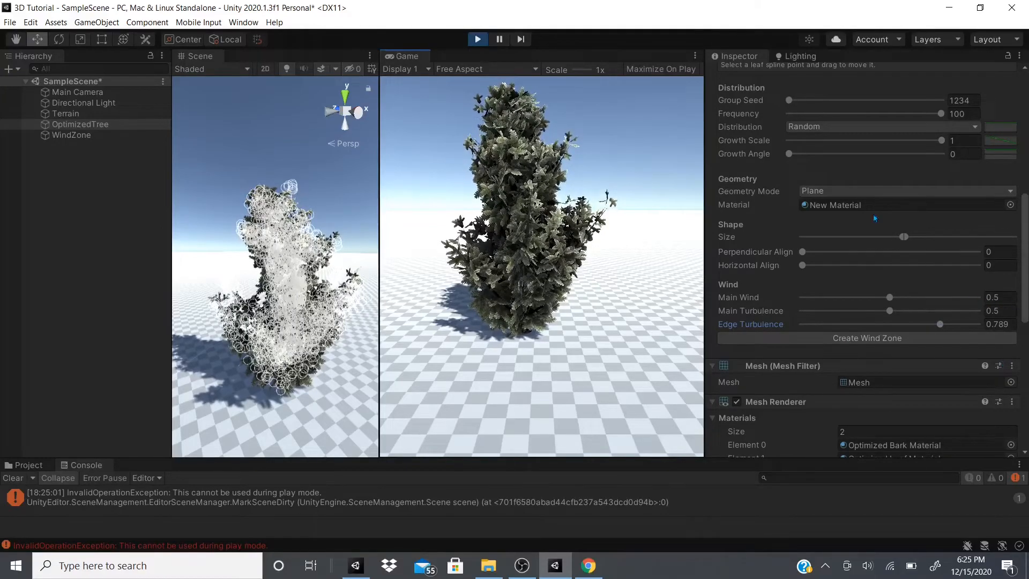
{"action": "left_click", "coordinate": [476, 39]}
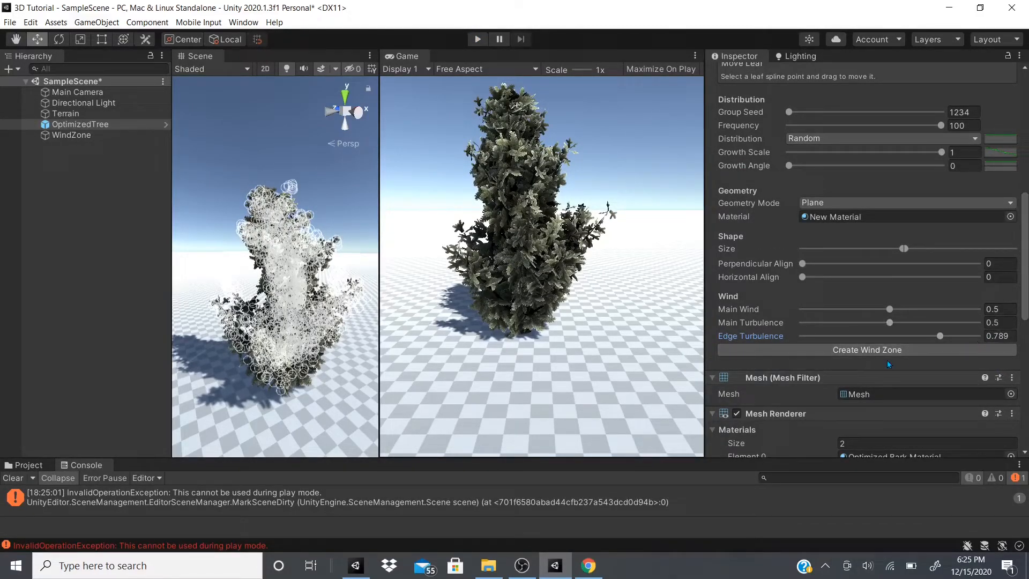
Copy the Tree component and look at its option for pasting component values
{"action": "scroll", "coordinate": [886, 359], "scroll_direction": "down", "scroll_amount": 3}
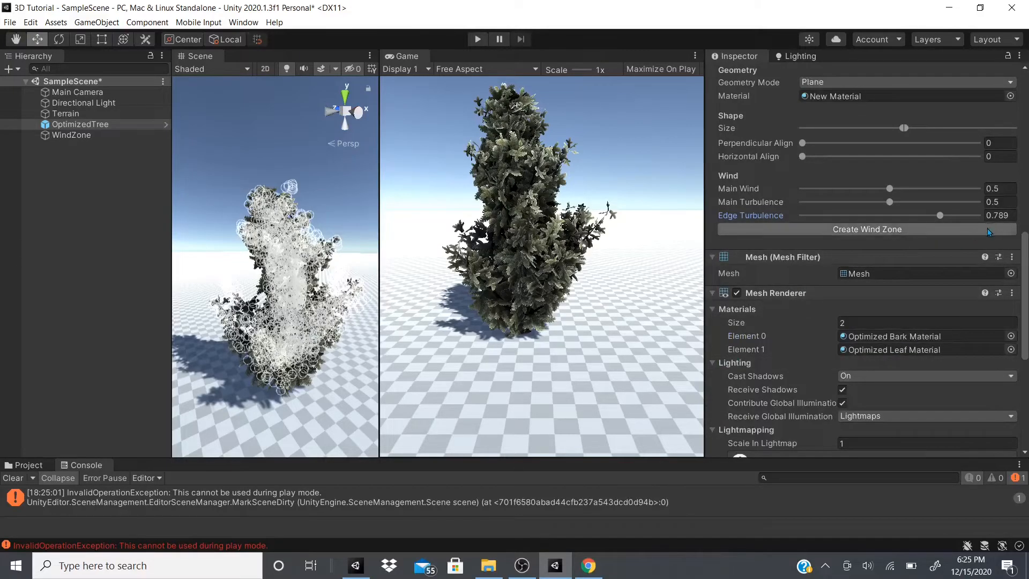
{"action": "scroll", "coordinate": [890, 288], "scroll_direction": "up", "scroll_amount": 10}
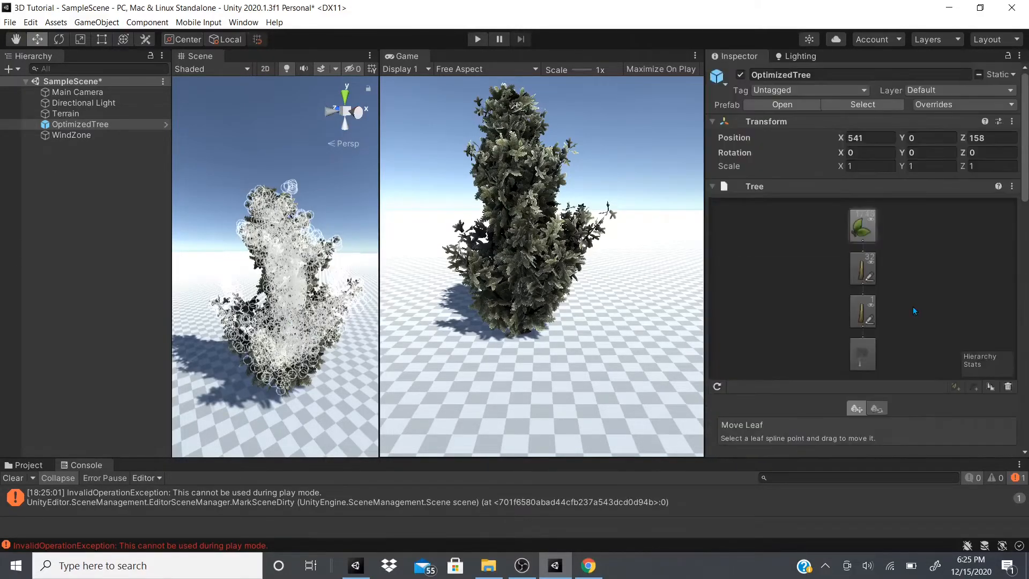
{"action": "left_click", "coordinate": [1012, 187]}
{"action": "left_click", "coordinate": [945, 254]}
{"action": "left_click", "coordinate": [1011, 187]}
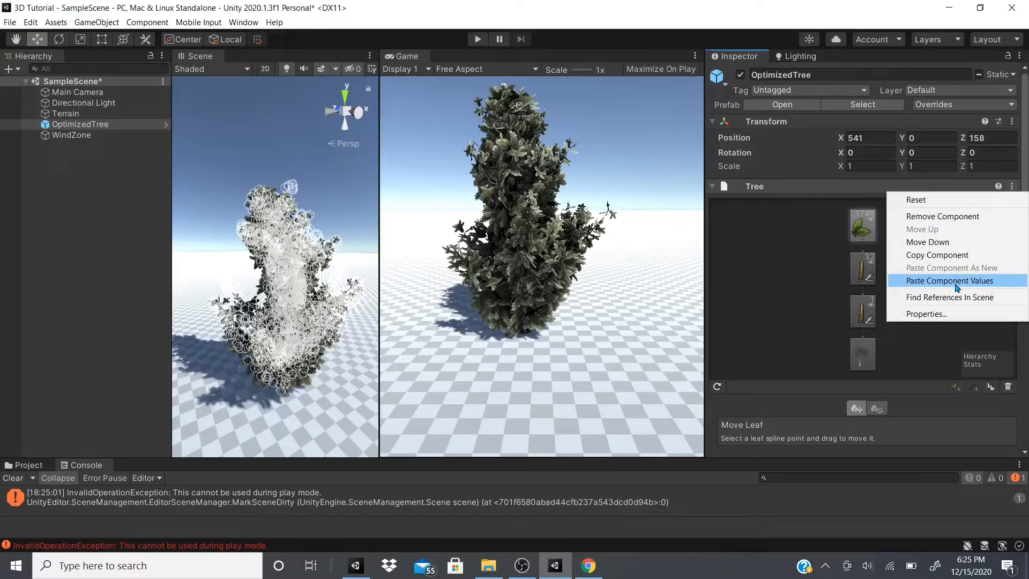
{"action": "left_click", "coordinate": [760, 189]}
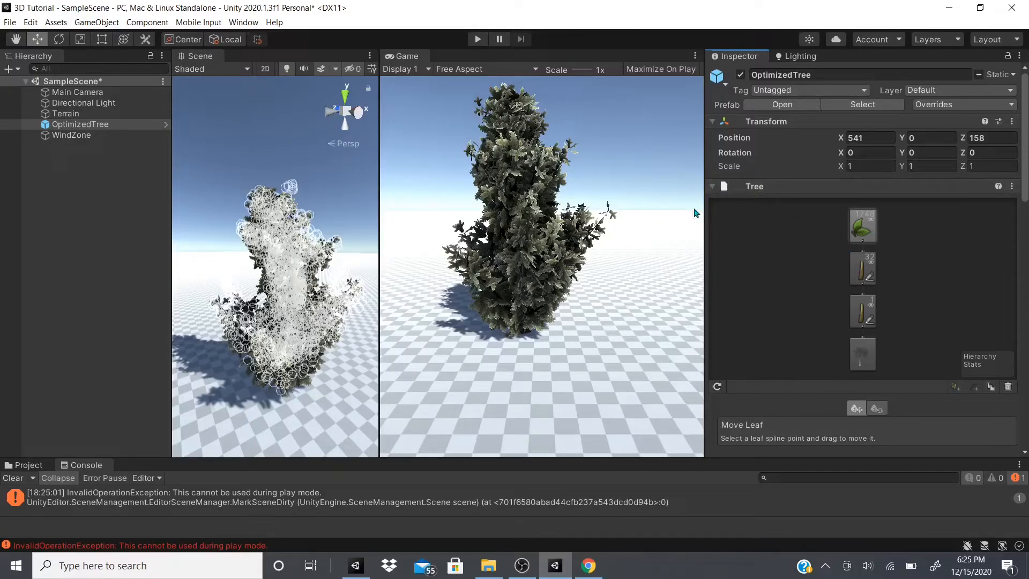
{"action": "scroll", "coordinate": [1007, 298], "scroll_direction": "down", "scroll_amount": 9}
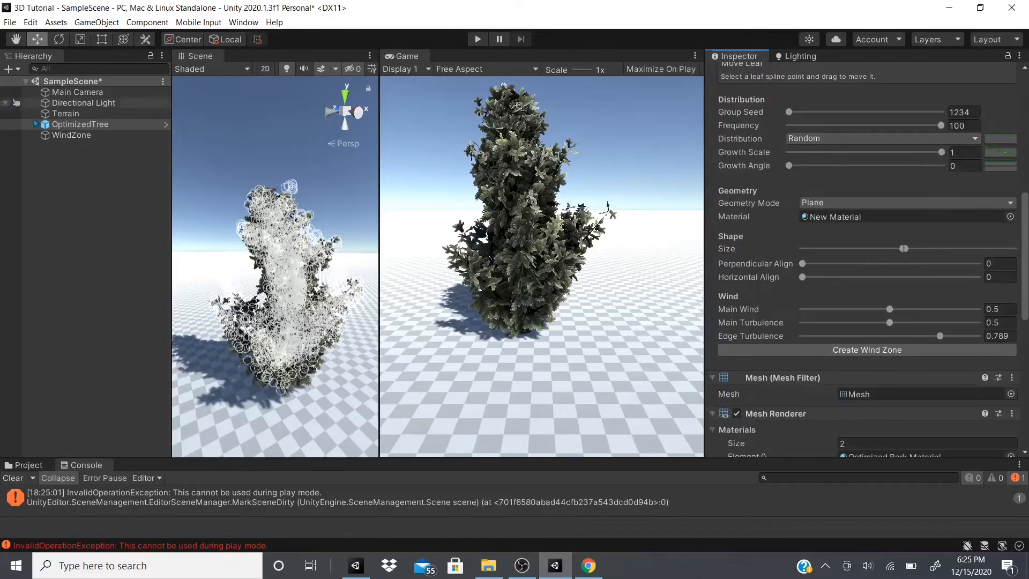
Select the wind zone, show it whole in a wider scene view, and set its Radius to 20.62
{"action": "left_click", "coordinate": [85, 135]}
{"action": "scroll", "coordinate": [333, 173], "scroll_direction": "down", "scroll_amount": 3}
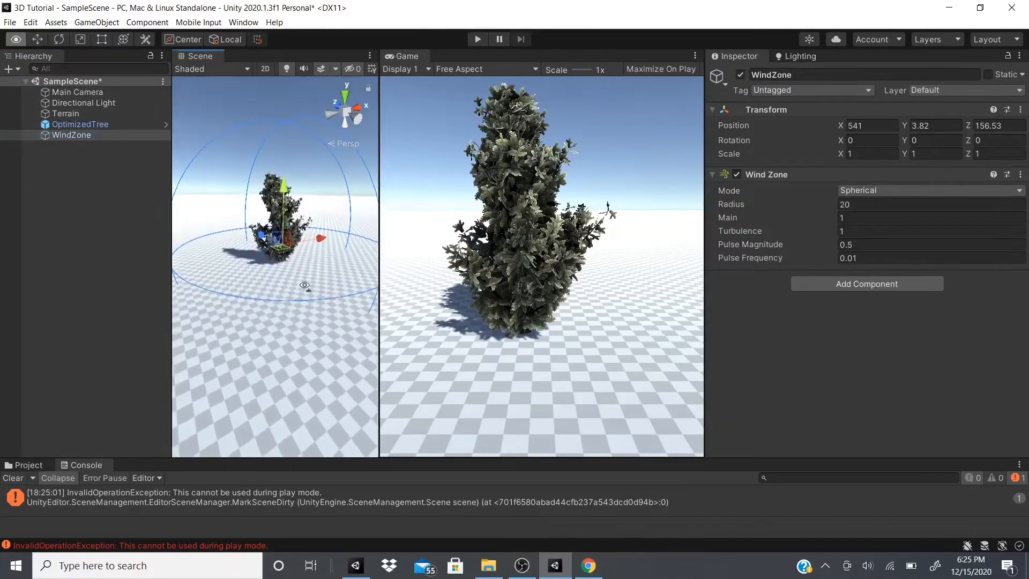
{"action": "left_click_drag", "start_coordinate": [380, 241], "coordinate": [507, 241]}
{"action": "scroll", "coordinate": [411, 157], "scroll_direction": "down", "scroll_amount": 5}
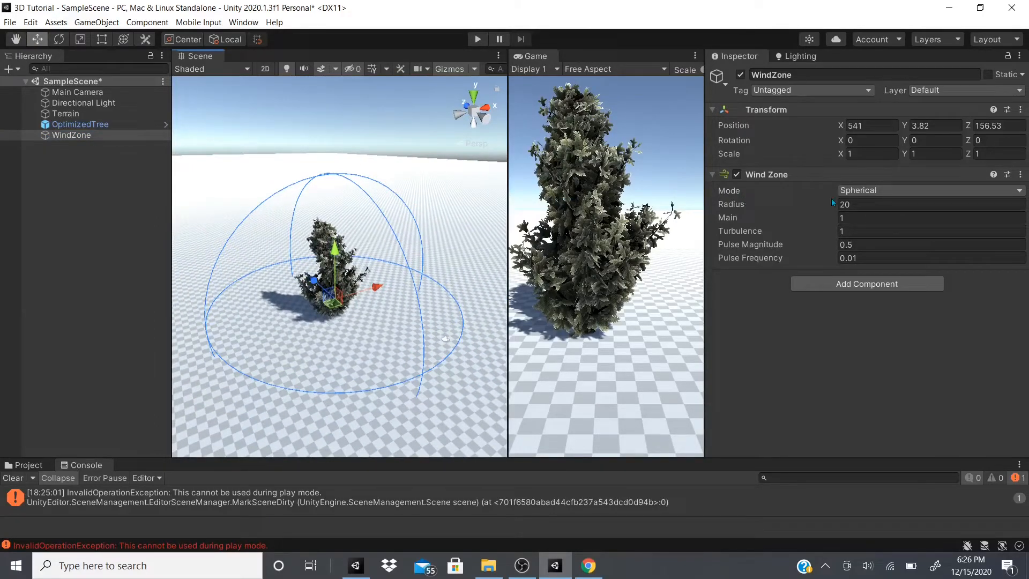
{"action": "left_click_drag", "start_coordinate": [735, 204], "coordinate": [719, 204]}
{"action": "left_click_drag", "start_coordinate": [601, 210], "coordinate": [750, 211]}
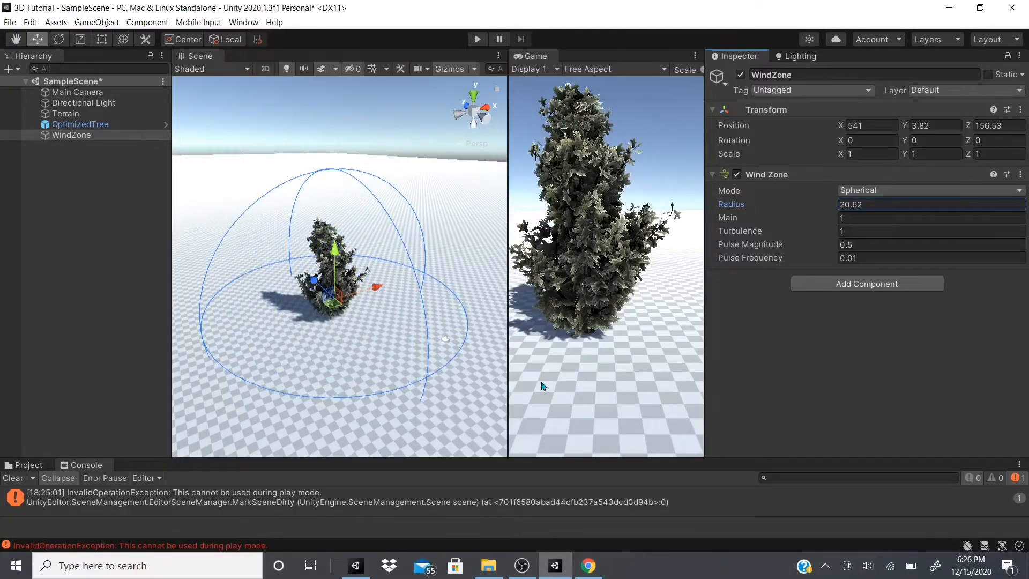
Switch the wind zone's mode to Directional and back to Spherical
{"action": "left_click", "coordinate": [881, 191]}
{"action": "left_click", "coordinate": [857, 204]}
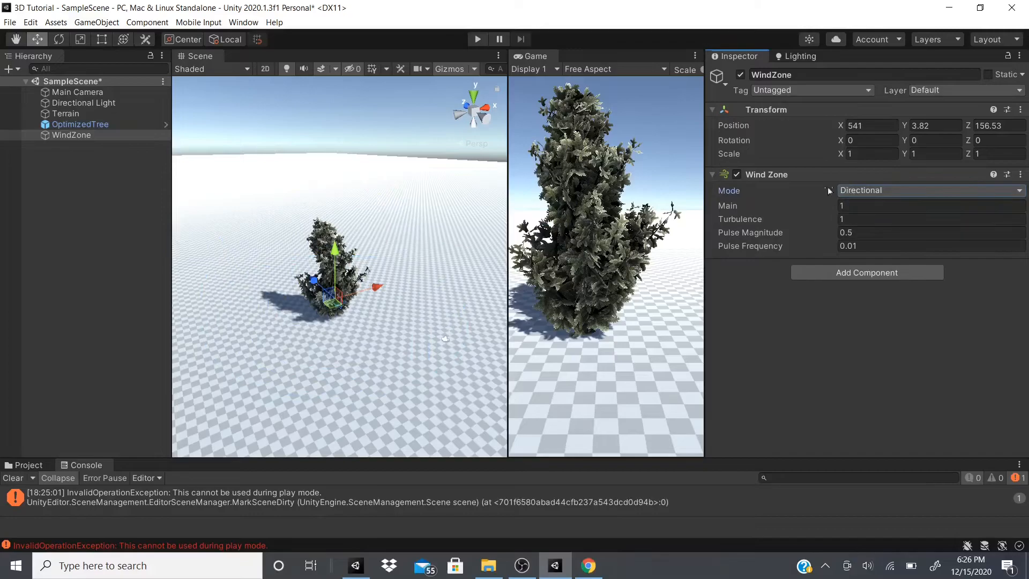
{"action": "left_click", "coordinate": [866, 191]}
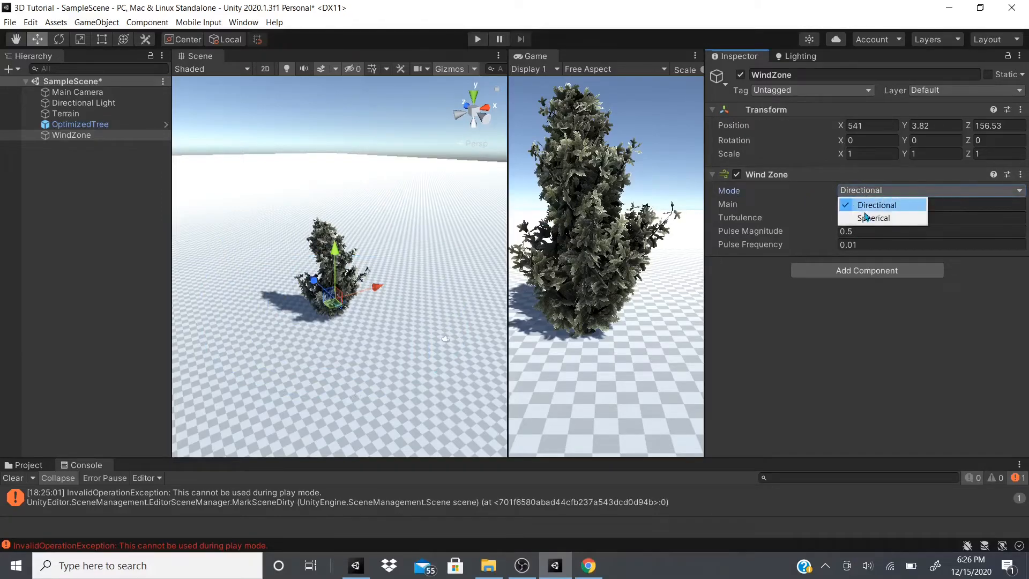
{"action": "left_click", "coordinate": [857, 215]}
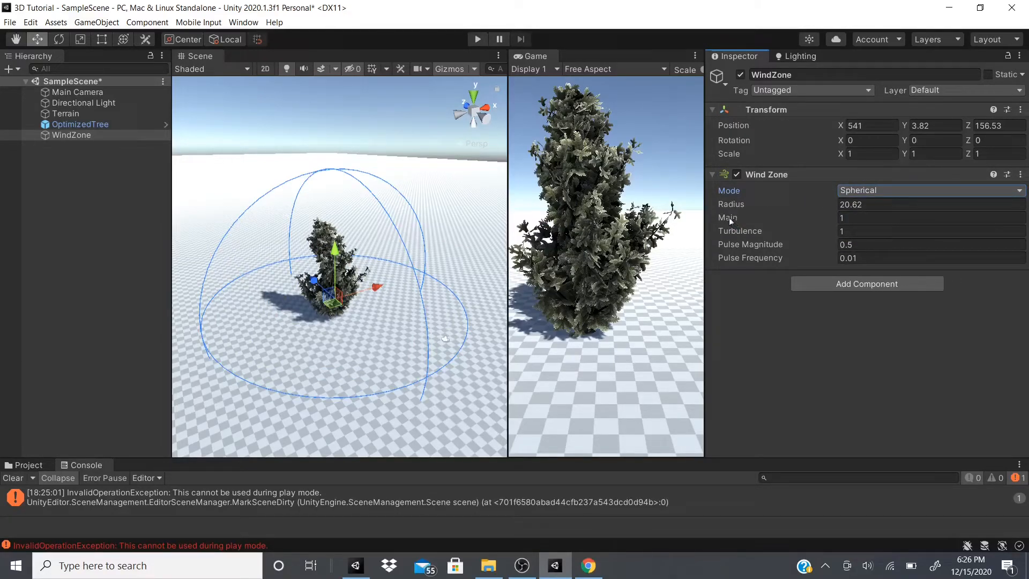
Play the scene with the spherical wind zone and enlarge the game view to watch the tree
{"action": "mouse_move", "coordinate": [720, 215]}
{"action": "mouse_move", "coordinate": [766, 247]}
{"action": "left_click", "coordinate": [477, 43]}
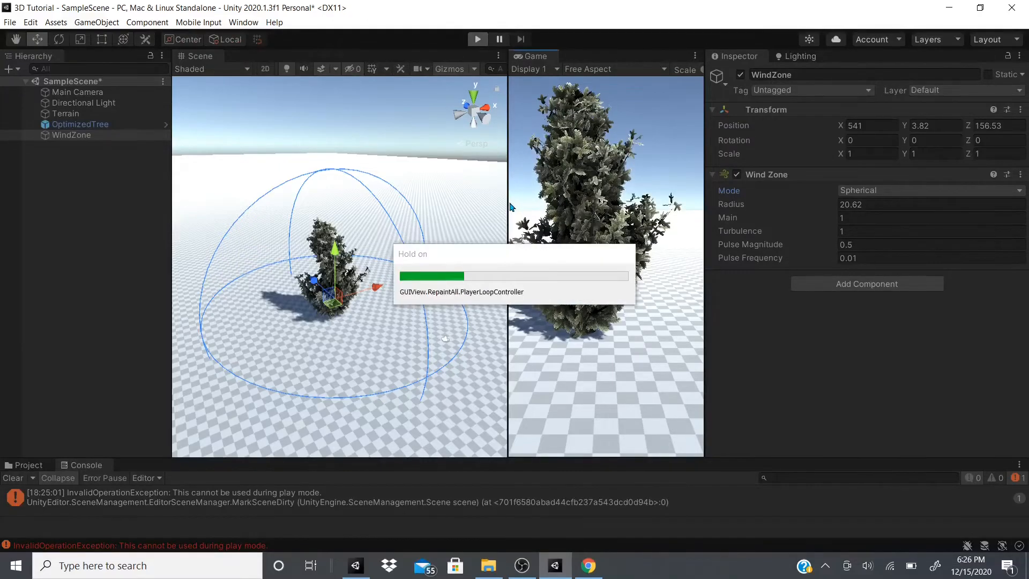
{"action": "left_click_drag", "start_coordinate": [506, 202], "coordinate": [371, 202]}
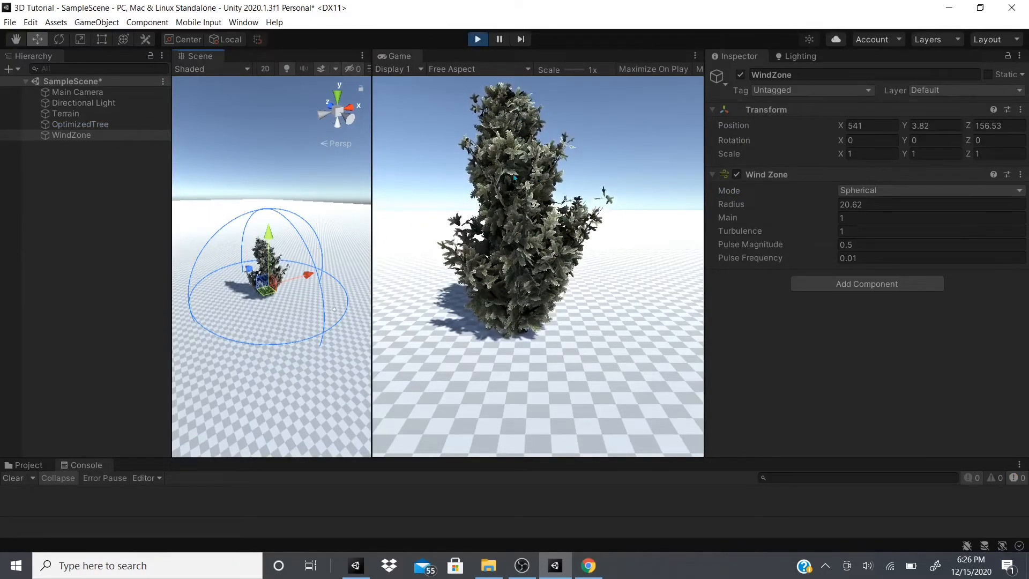
During play, set the wind zone's Pulse Frequency to 0.82, Pulse Magnitude to 1.44, Turbulence to 2.71 and Main to 5.95
{"action": "left_click_drag", "start_coordinate": [727, 256], "coordinate": [797, 243]}
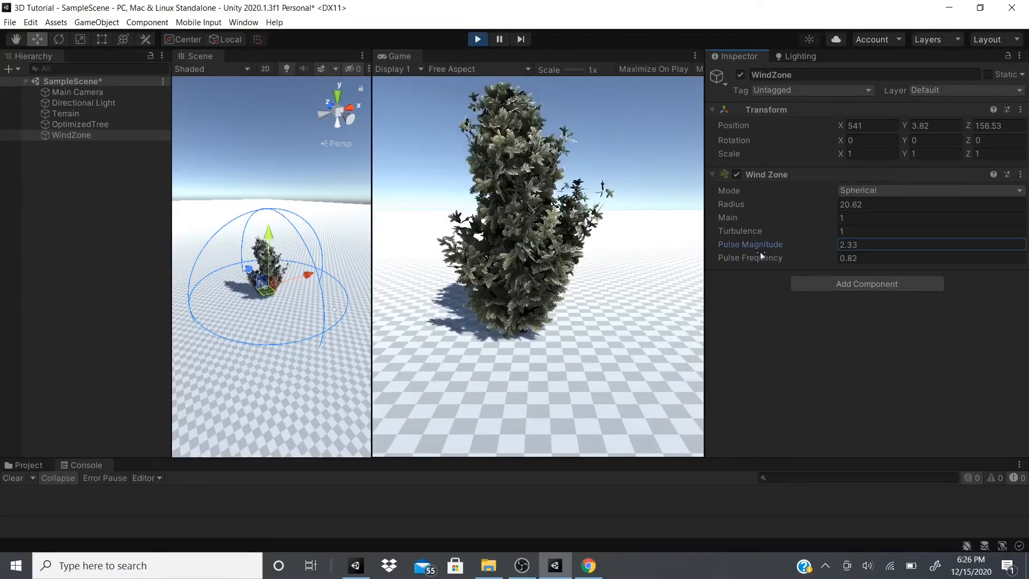
{"action": "mouse_move", "coordinate": [756, 247]}
{"action": "left_mouse_down"}
{"action": "mouse_move", "coordinate": [795, 247]}
{"action": "mouse_move", "coordinate": [728, 231]}
{"action": "mouse_move", "coordinate": [744, 233]}
{"action": "left_mouse_up"}
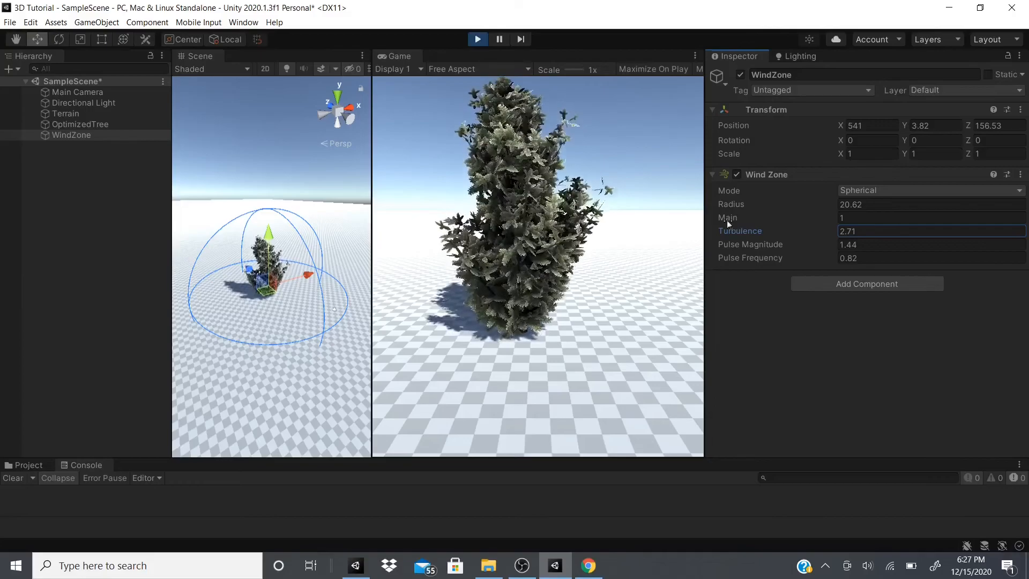
{"action": "left_click", "coordinate": [726, 220]}
{"action": "left_click_drag", "start_coordinate": [726, 220], "coordinate": [794, 224]}
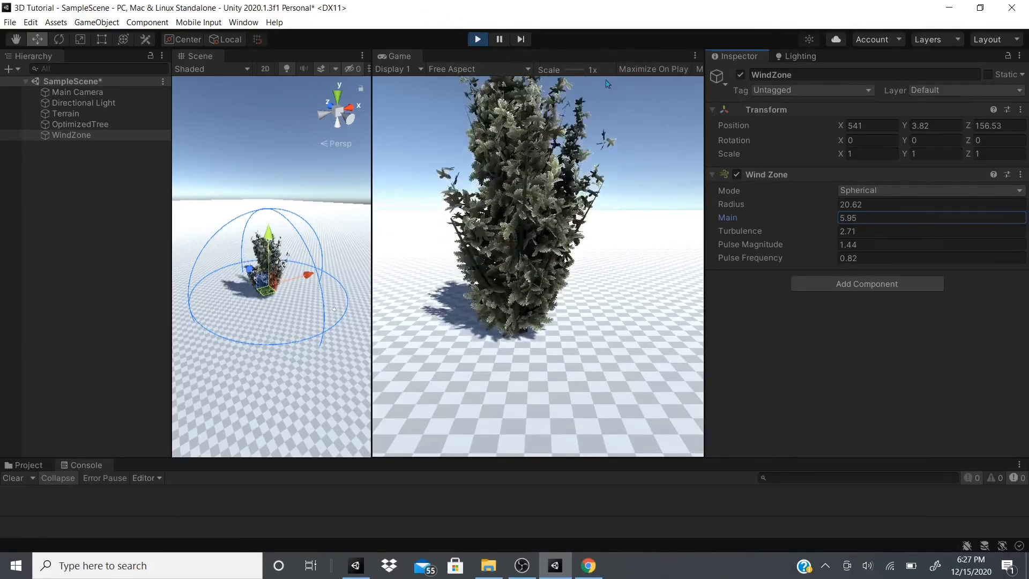
{"action": "left_click", "coordinate": [1020, 174]}
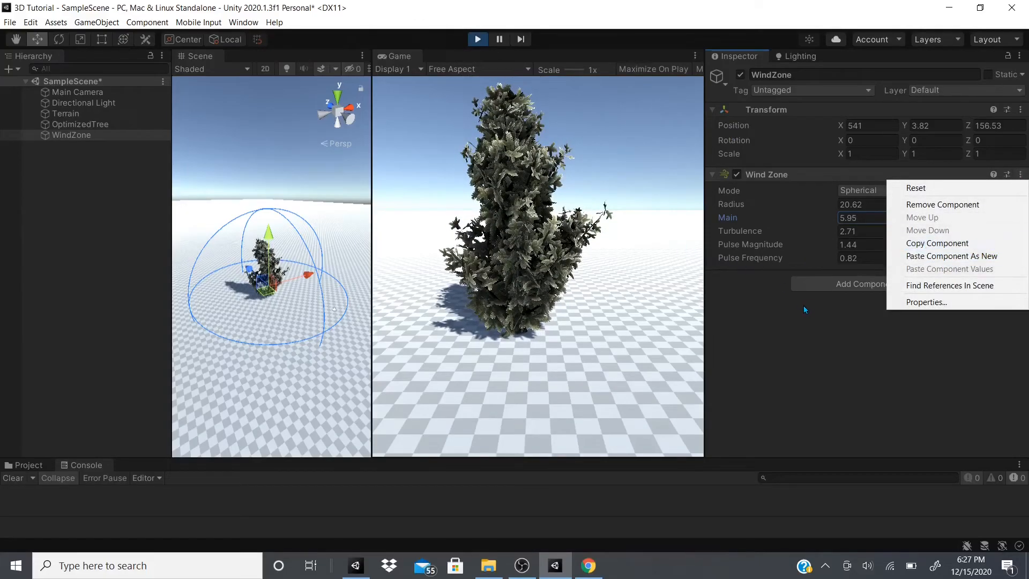
{"action": "left_click", "coordinate": [825, 323]}
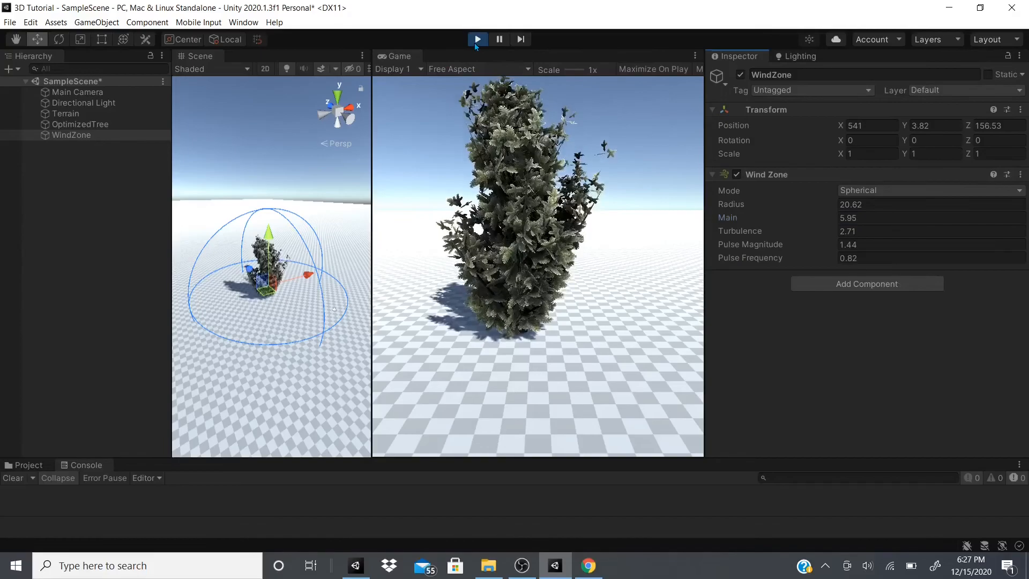
Stop playing the scene to return to edit mode
{"action": "left_click", "coordinate": [478, 39]}
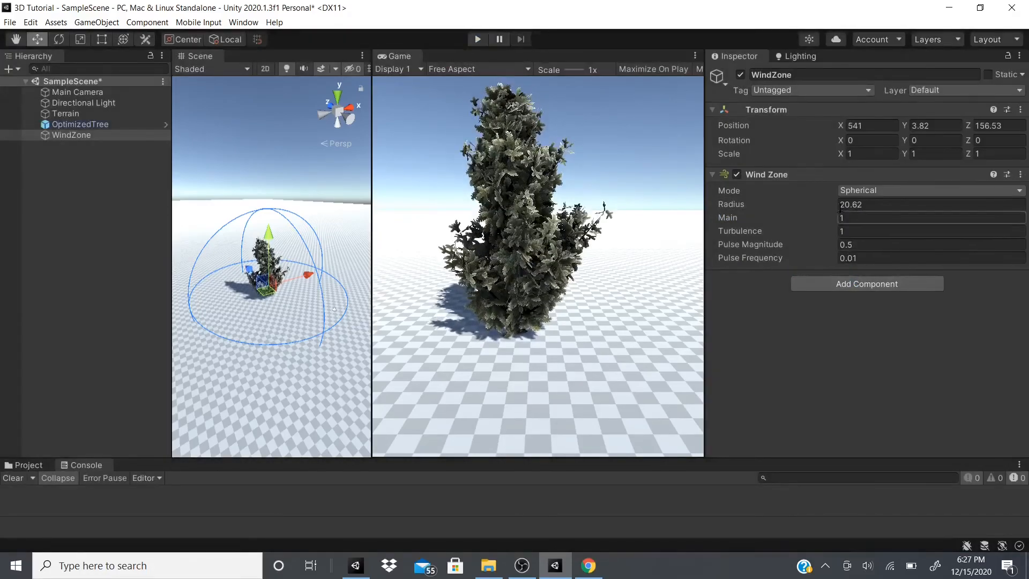
{"action": "left_click", "coordinate": [1020, 179]}
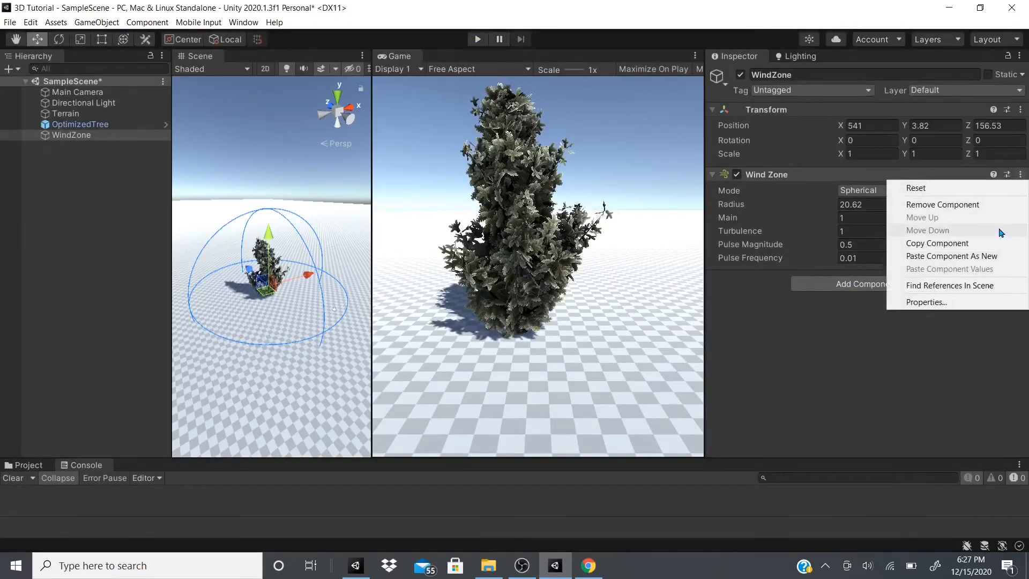
{"action": "left_click", "coordinate": [674, 353]}
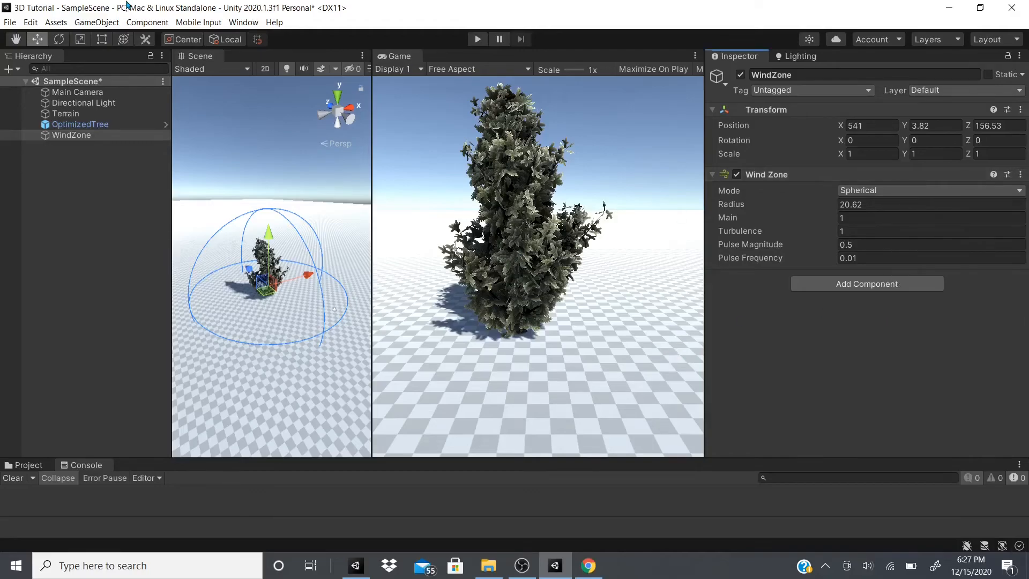
{"action": "right_click", "coordinate": [54, 244]}
{"action": "mouse_move", "coordinate": [124, 371]}
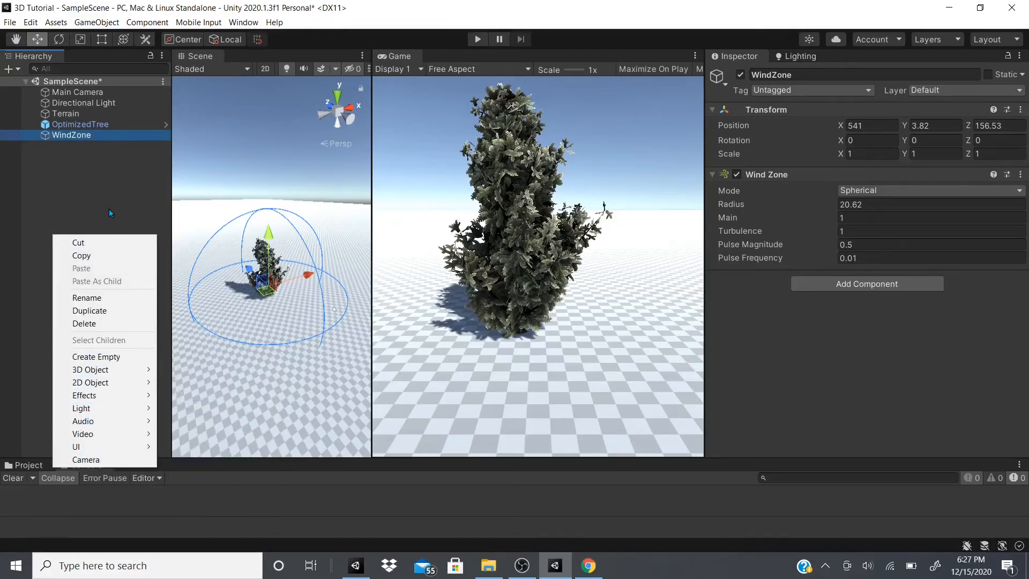
{"action": "left_click", "coordinate": [118, 198]}
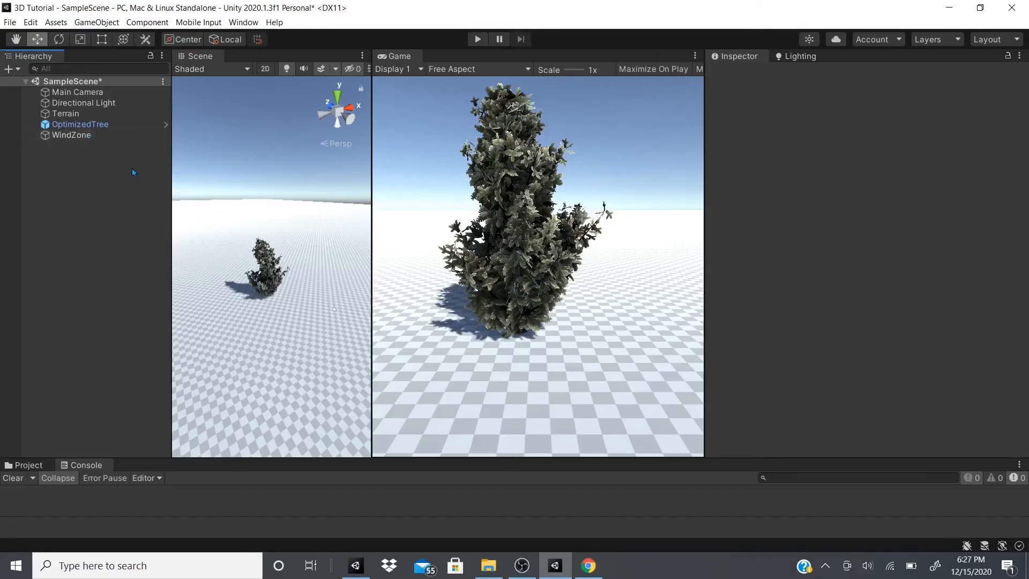
Select the WindZone object and remove its Wind Zone component
{"action": "left_click", "coordinate": [92, 137]}
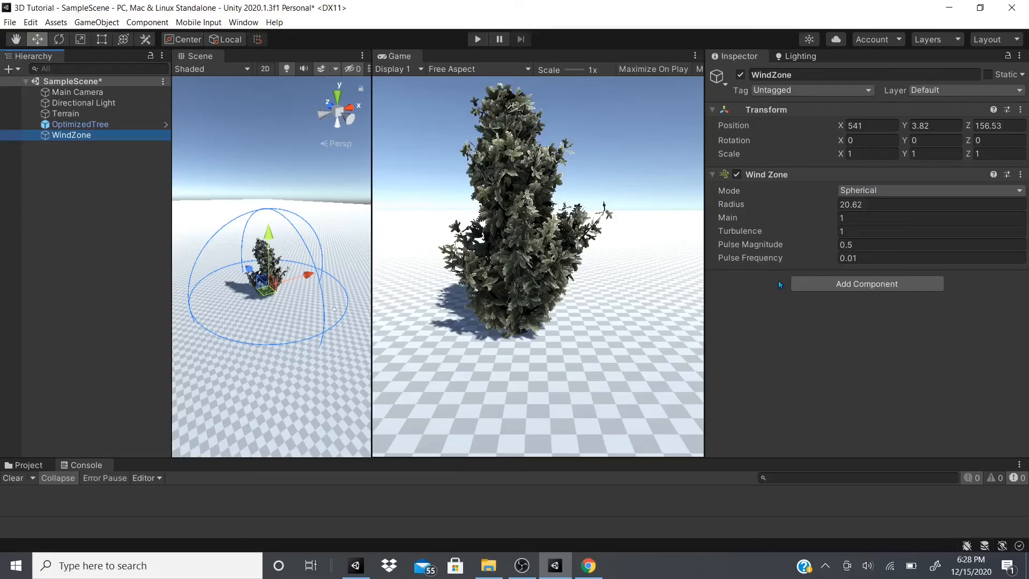
{"action": "left_click", "coordinate": [1020, 174]}
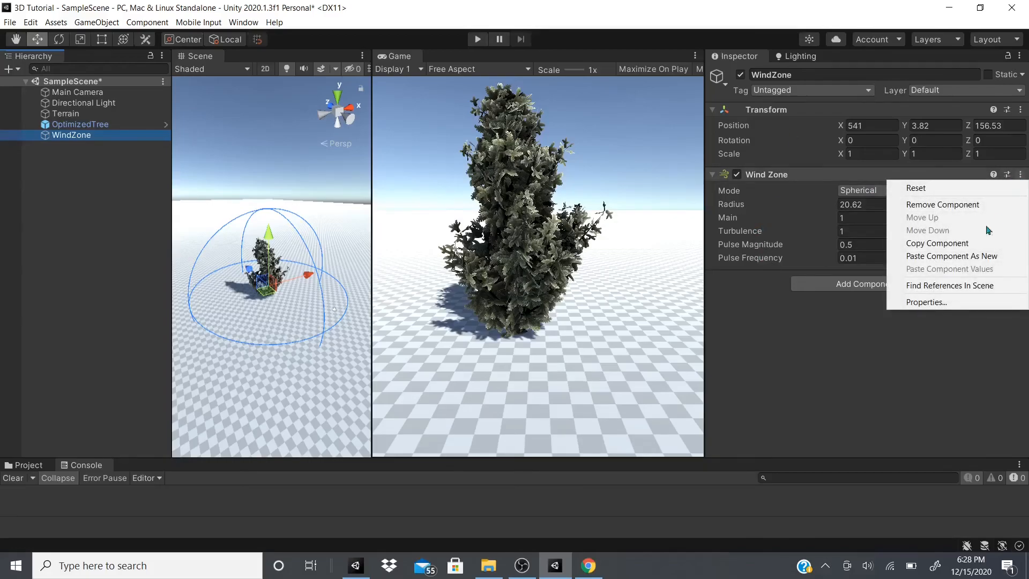
{"action": "left_click", "coordinate": [963, 207]}
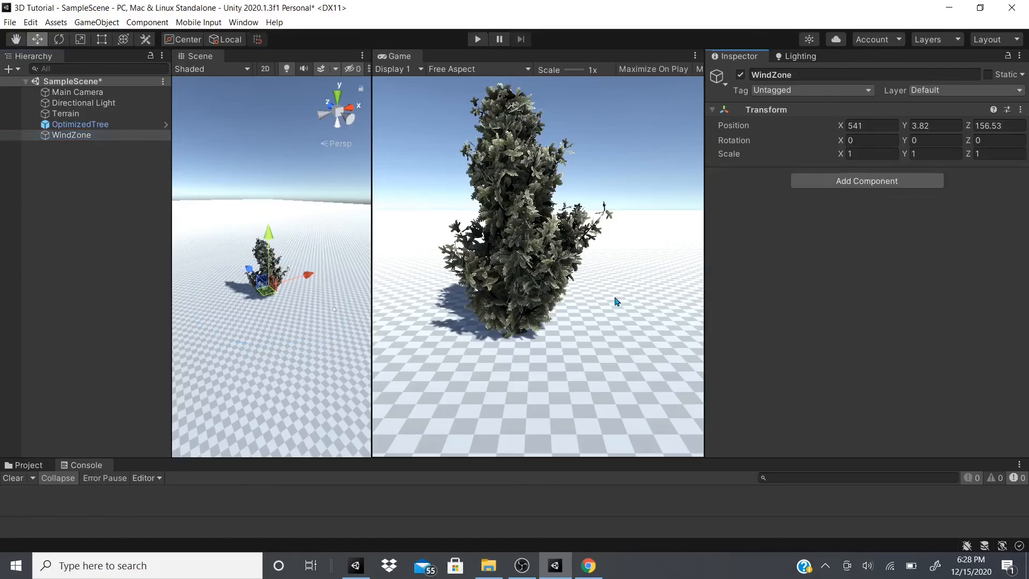